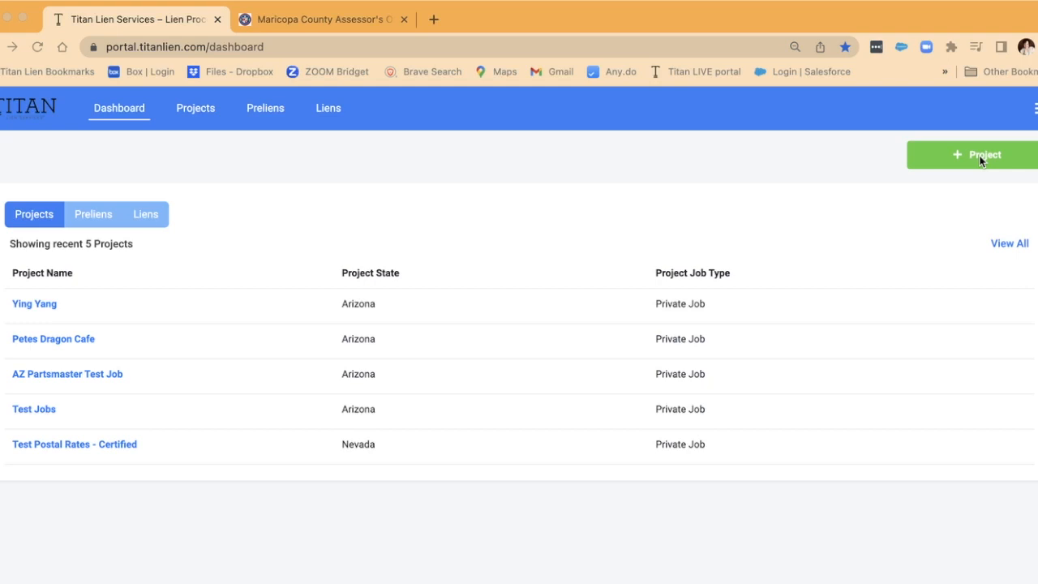
- Start a new project and name it Popeyes Restaurant
click(979, 158)
click(983, 165)
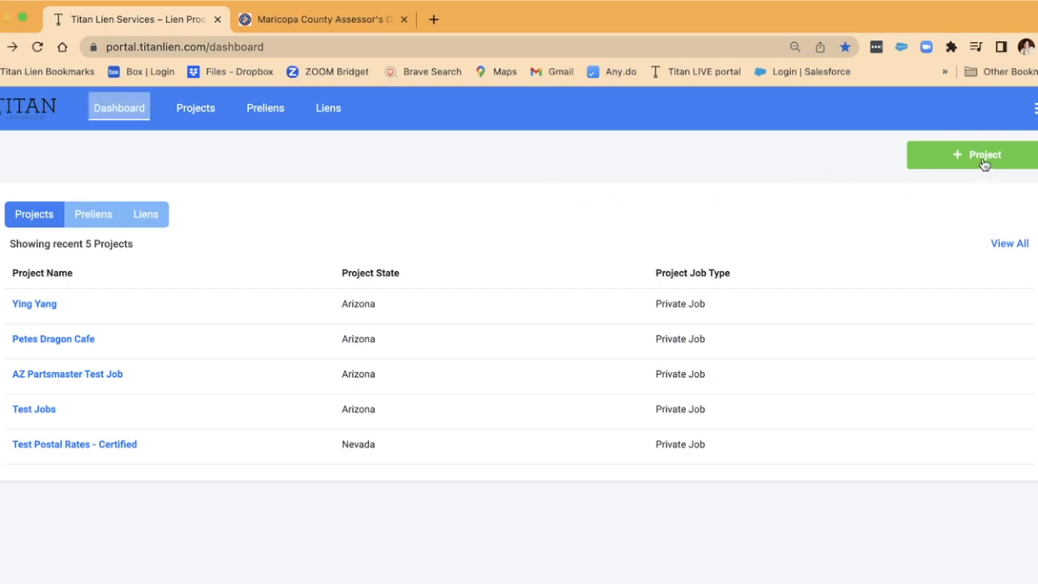
click(983, 162)
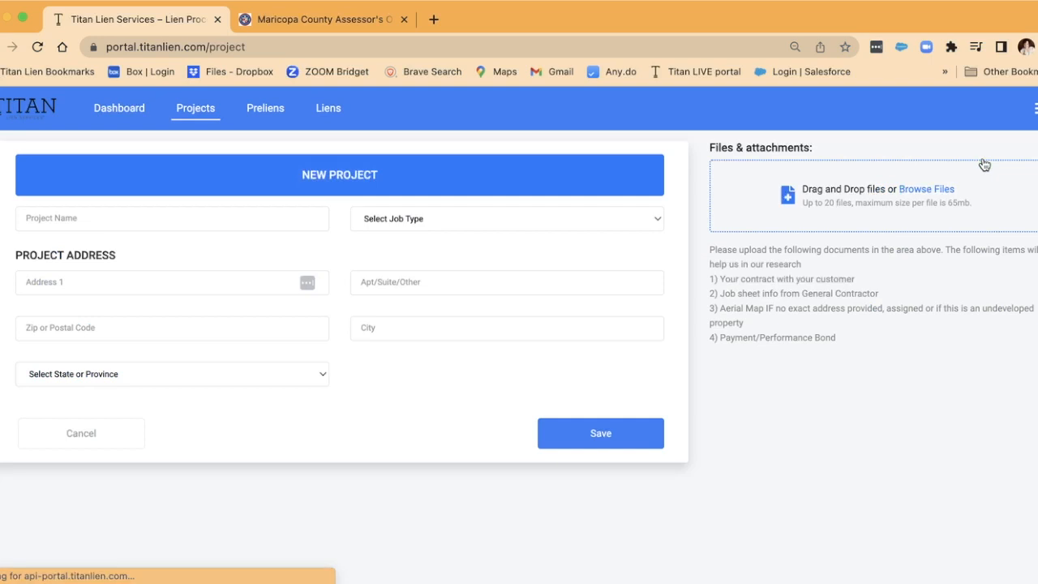
click(126, 218)
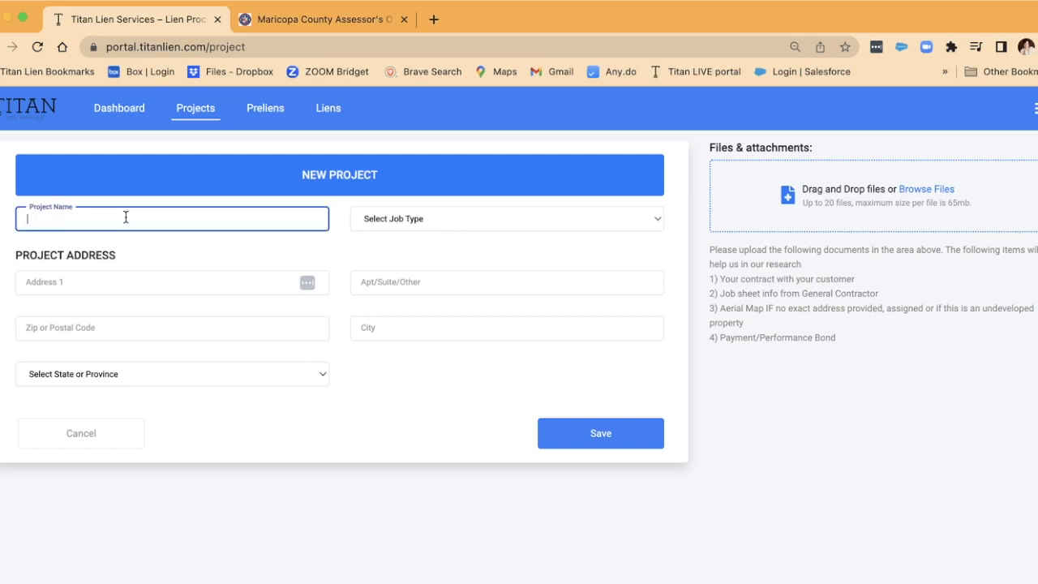
text(Popeyes Restaurant)
- Choose Public Job as the project's job type and close the explanation of public jobs
click(507, 218)
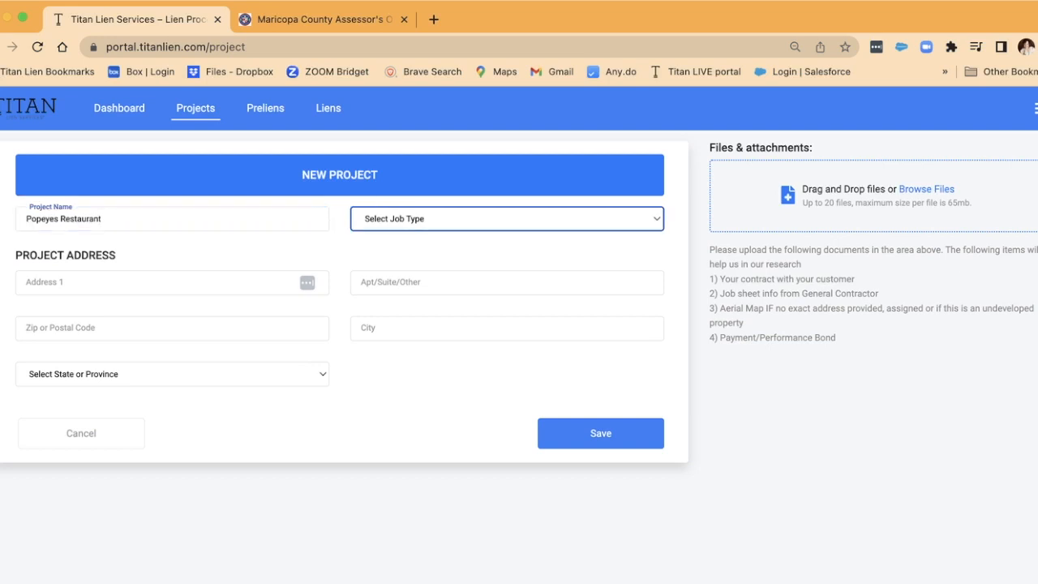
click(444, 226)
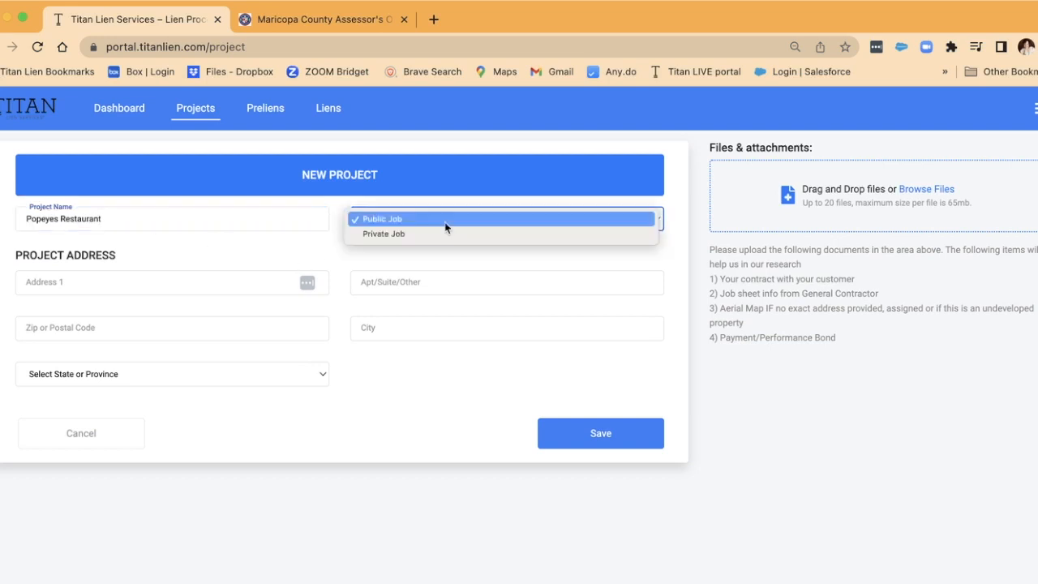
click(334, 247)
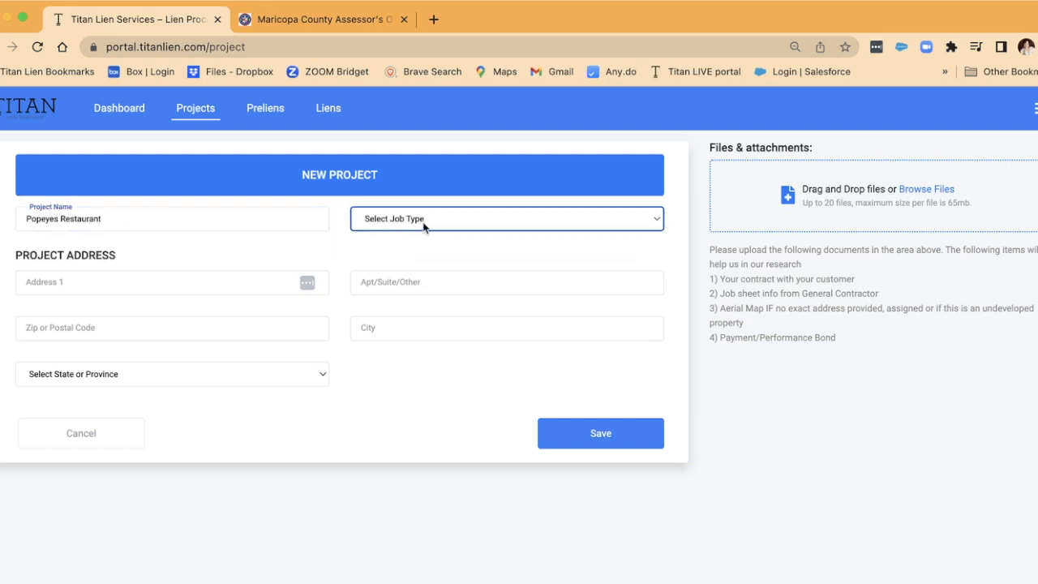
click(423, 224)
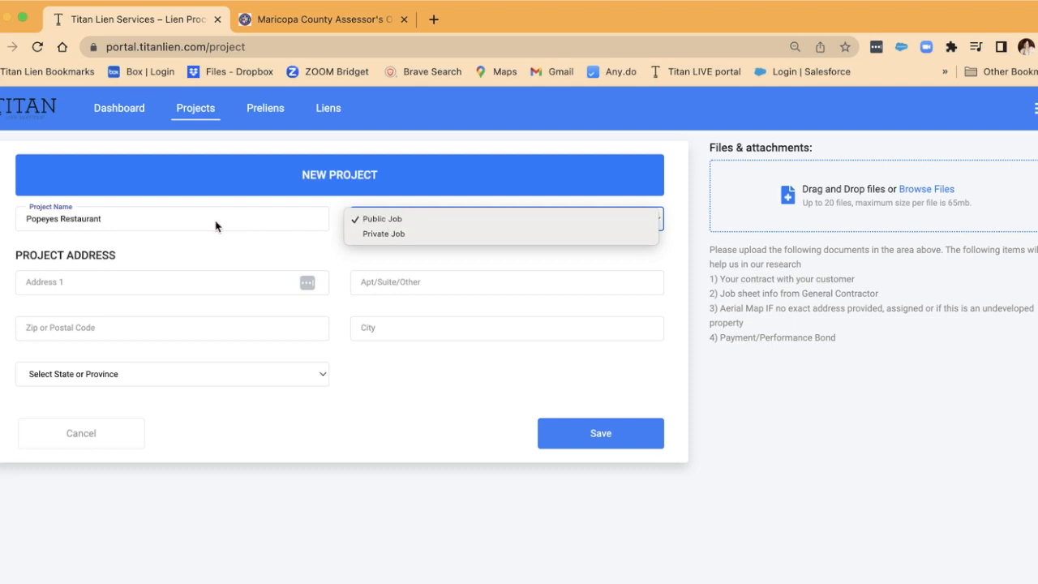
click(366, 221)
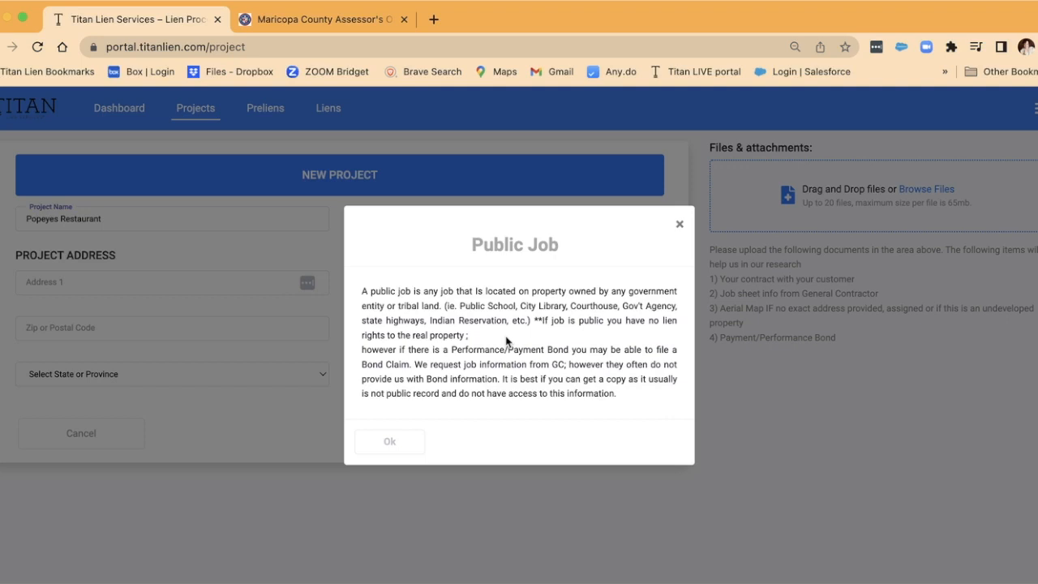
click(679, 227)
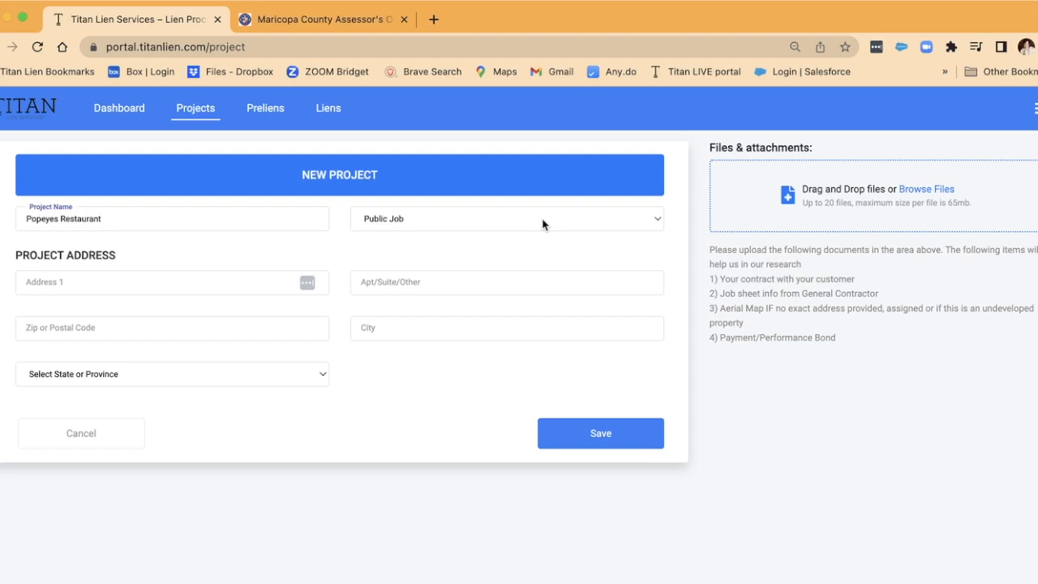
- Set the project's job type to Private Job
click(411, 226)
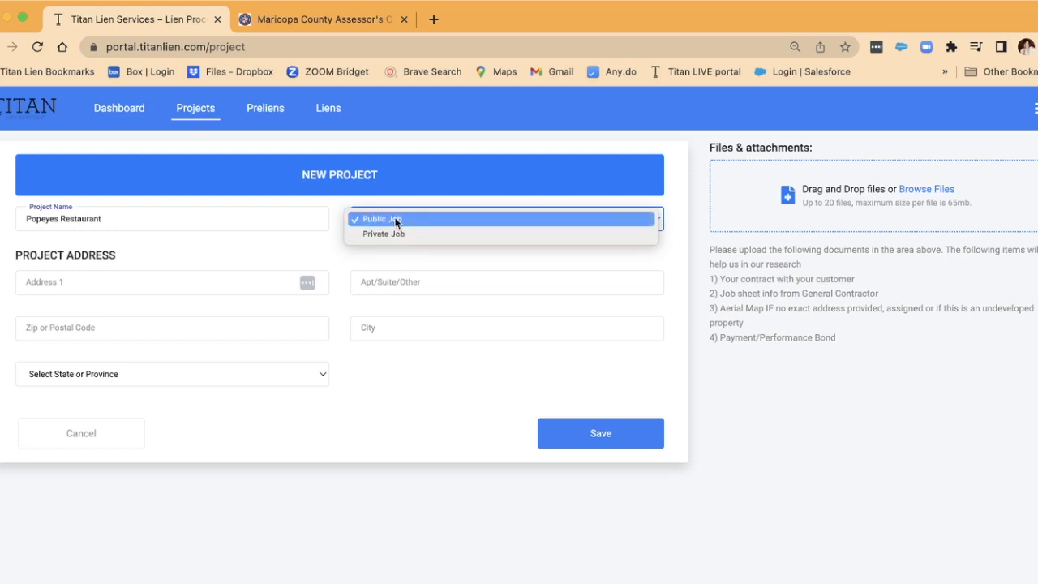
click(396, 220)
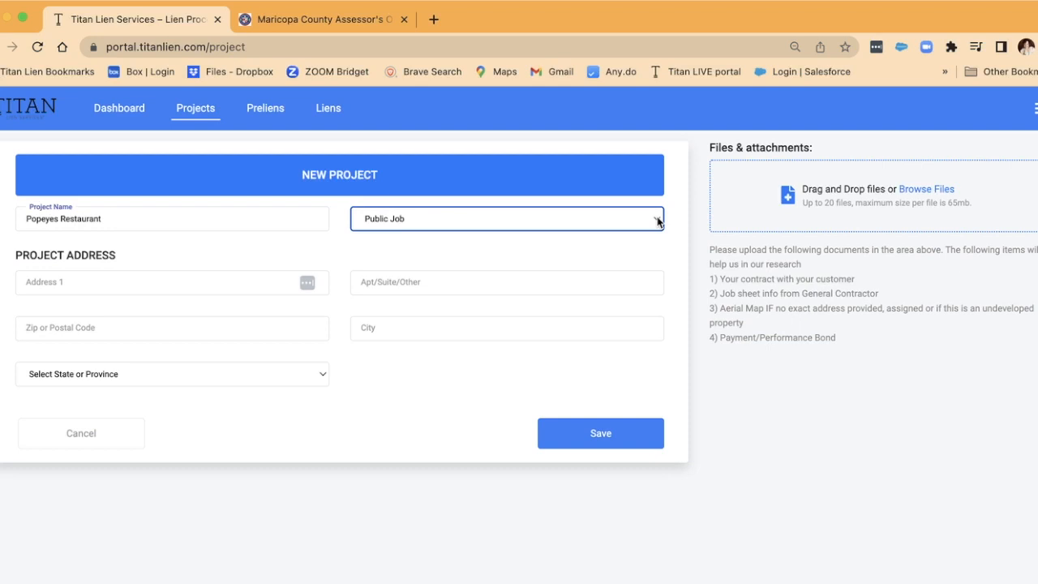
click(658, 220)
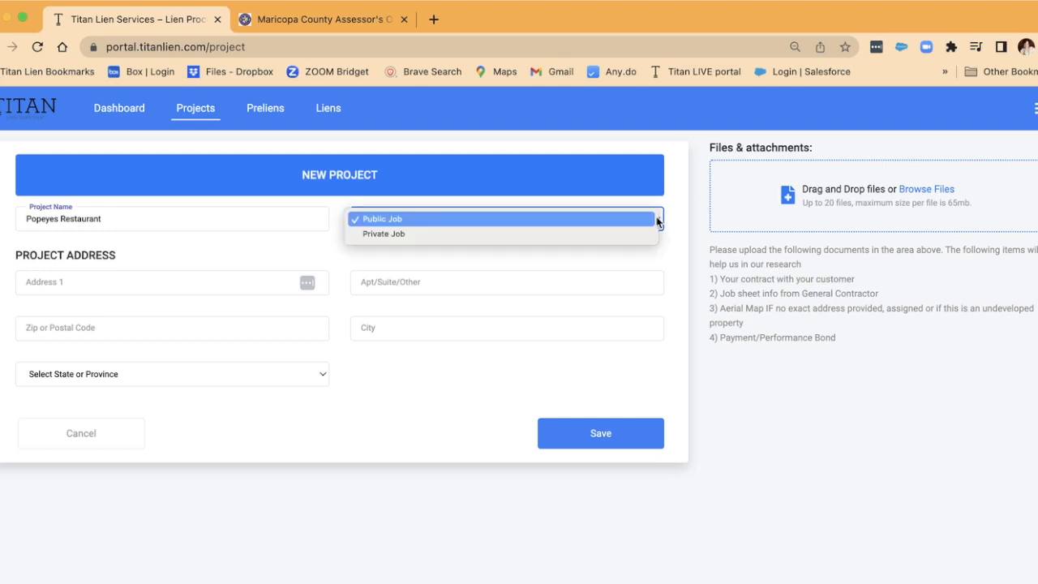
click(390, 238)
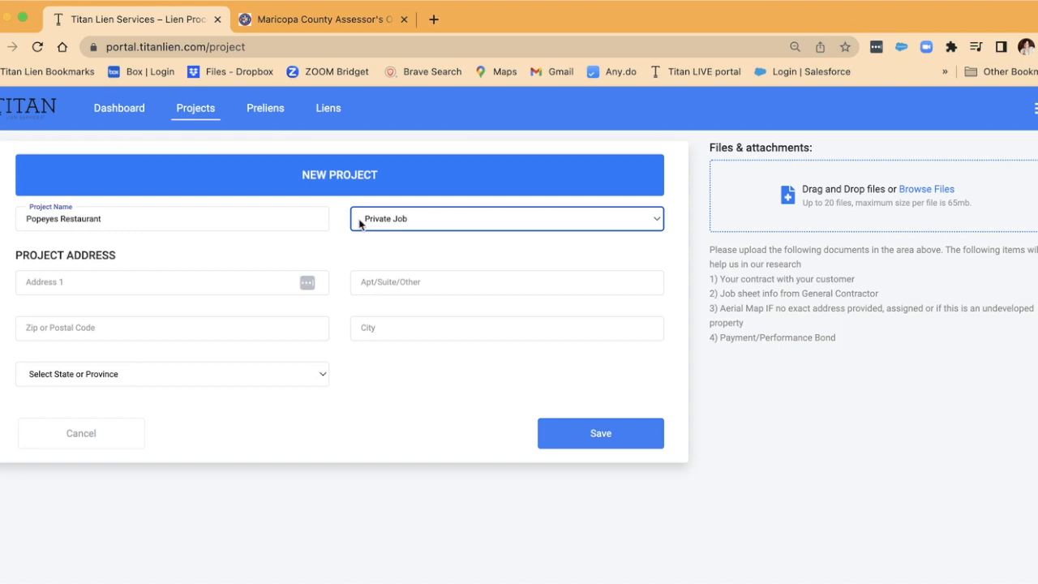
- Fill in the project's street address, zip code and city, choose Arizona as the state, and save the project
click(180, 284)
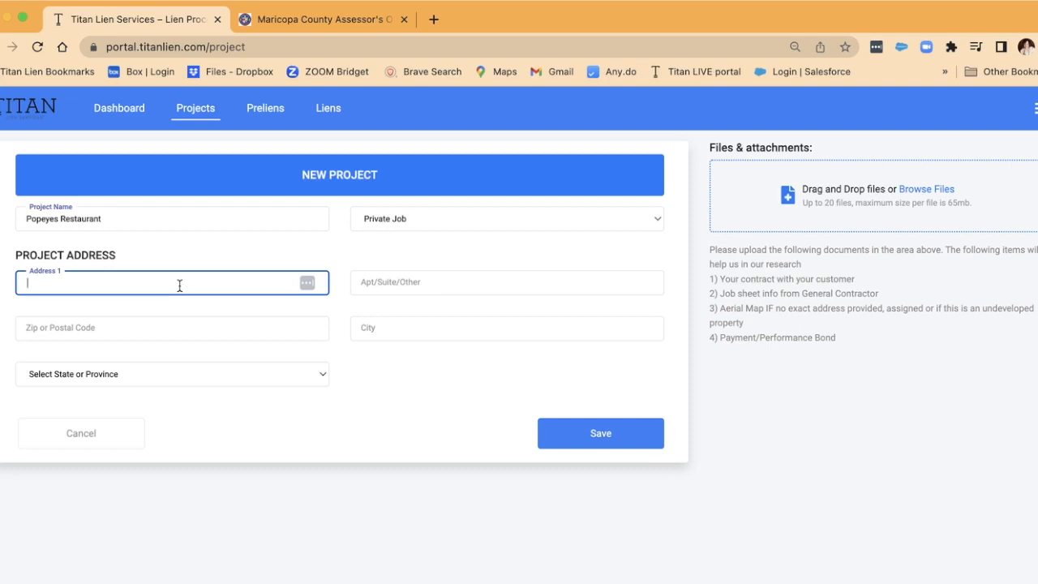
text(SWC of Apache Trail & Signal Buttes)
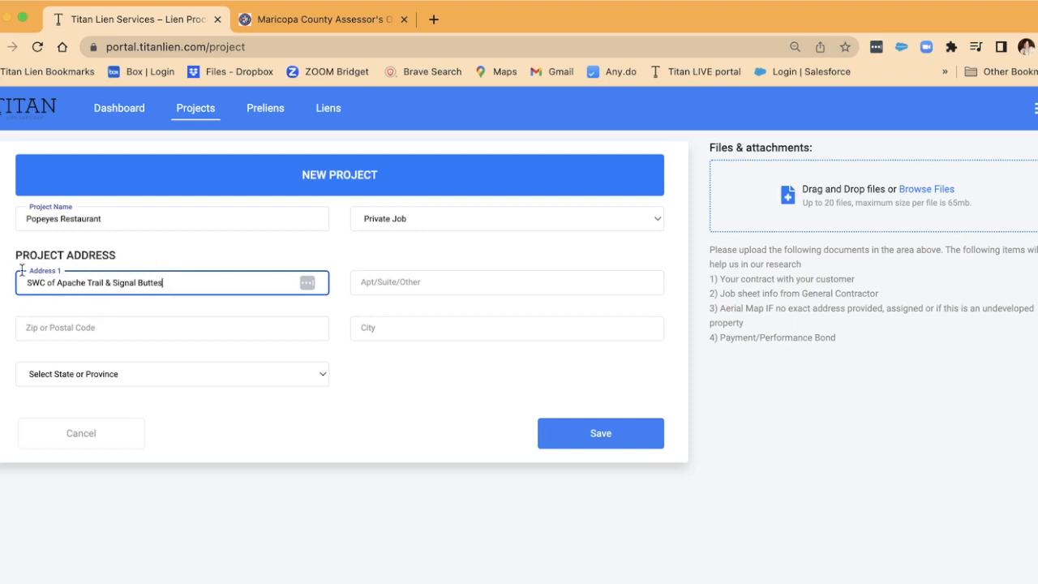
click(106, 332)
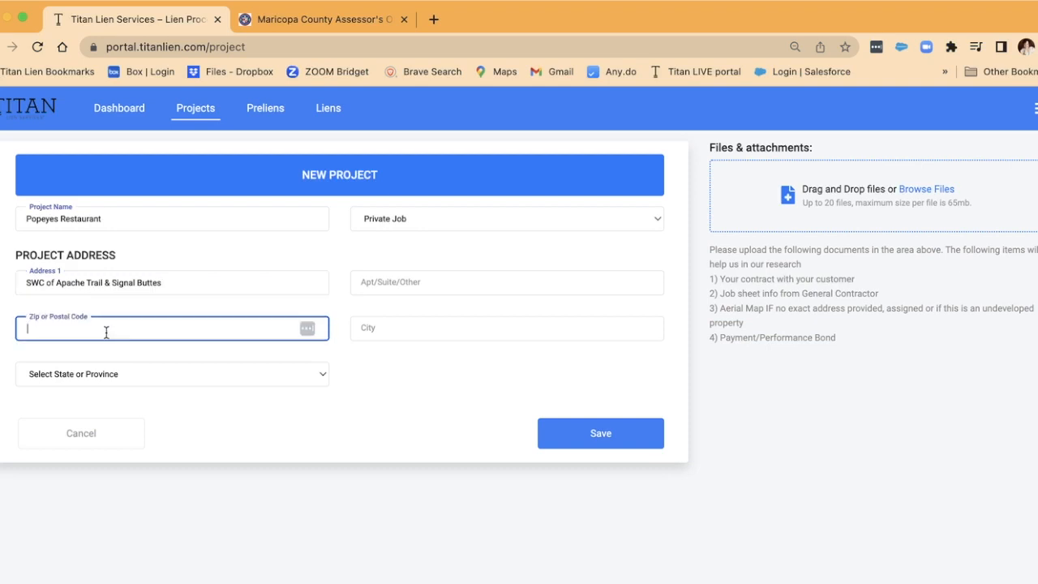
text(85120)
key(Tab)
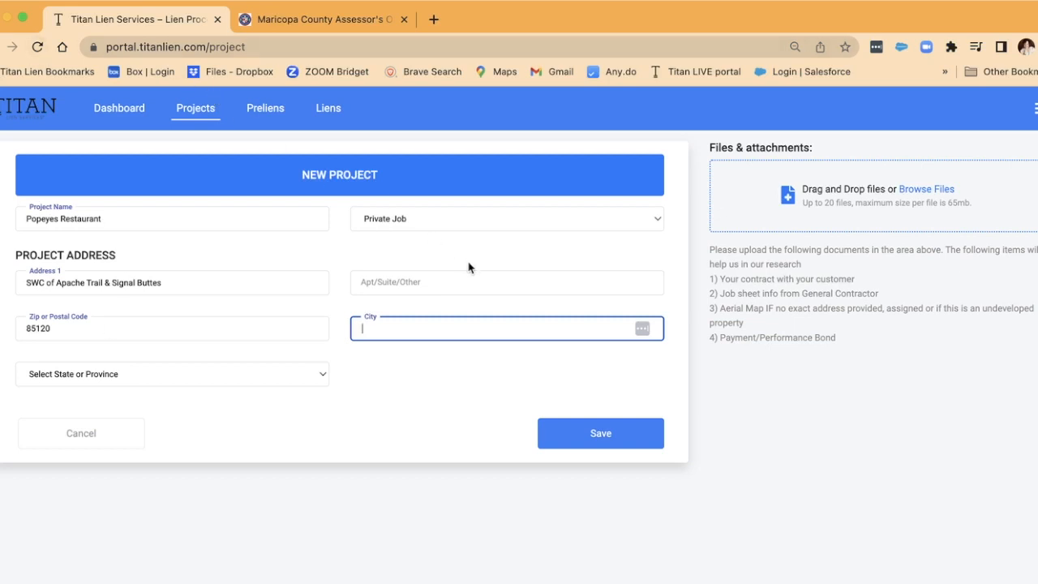
text(Mesa)
key(Tab)
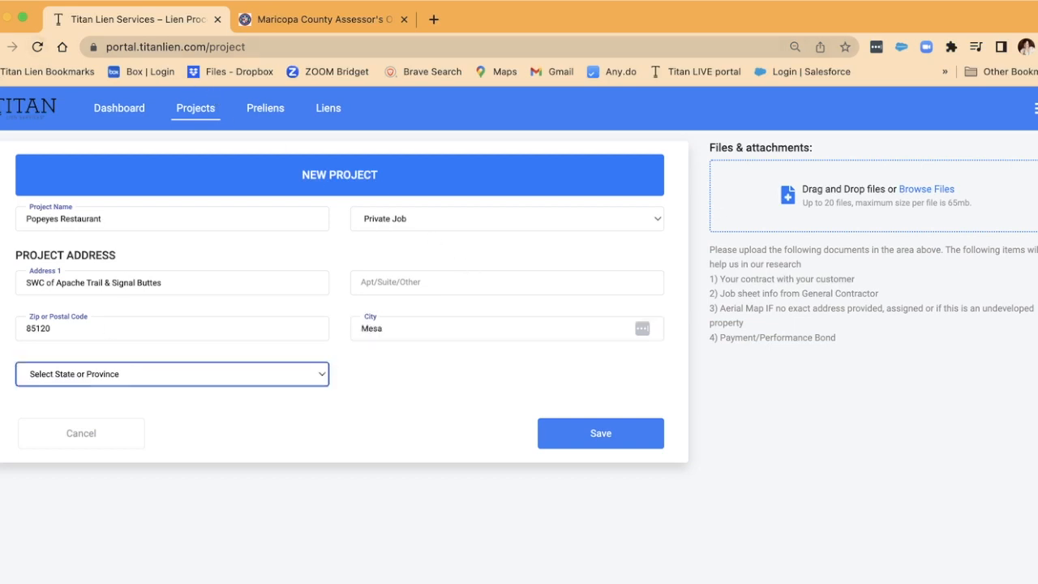
text(ar)
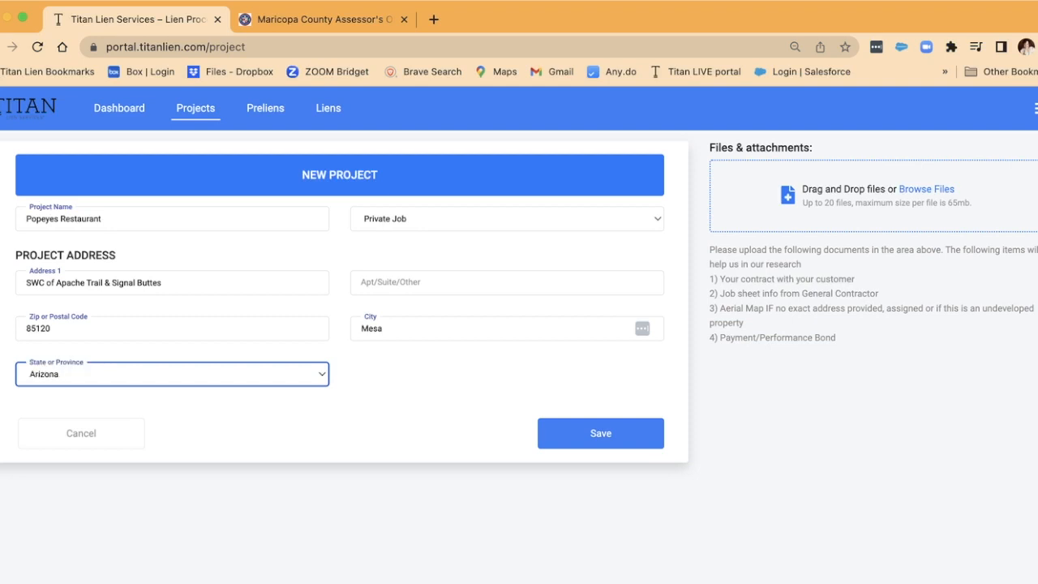
key(Tab)
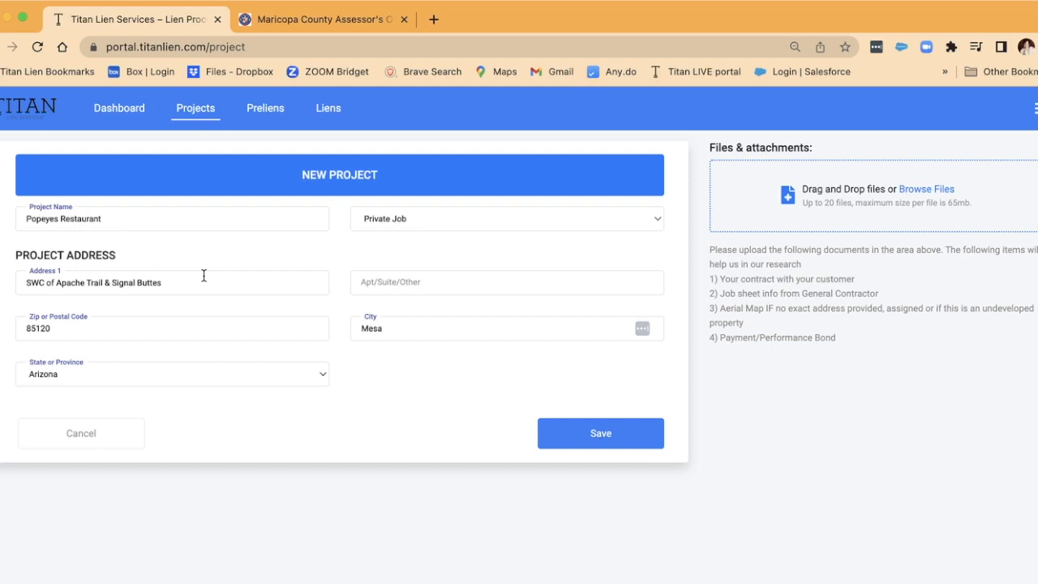
click(604, 438)
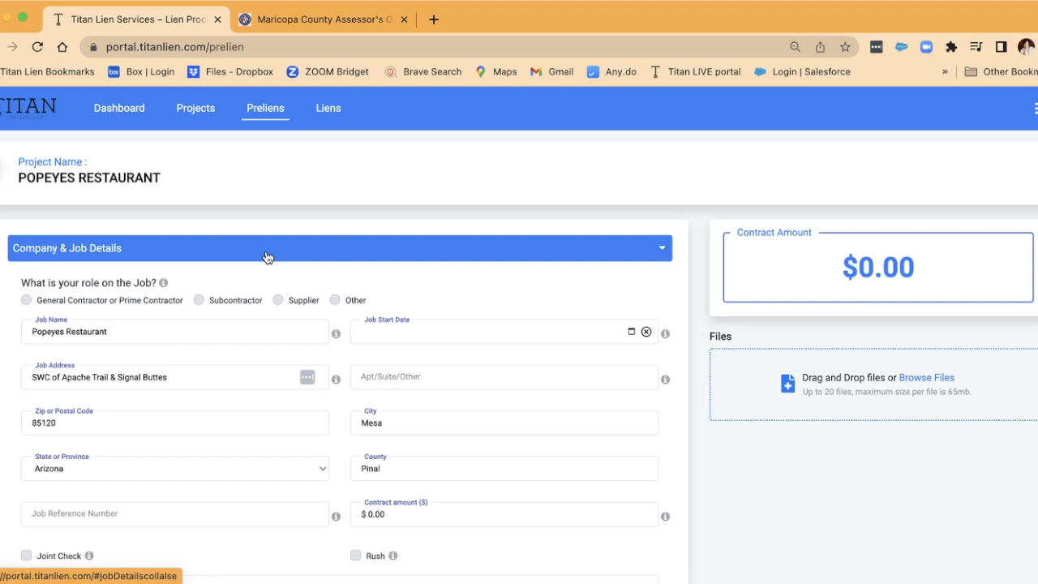
- Set the role on the job to General Contractor or Prime Contractor and review the General Contractor section of the prelien form
scroll(267, 257, down, 1)
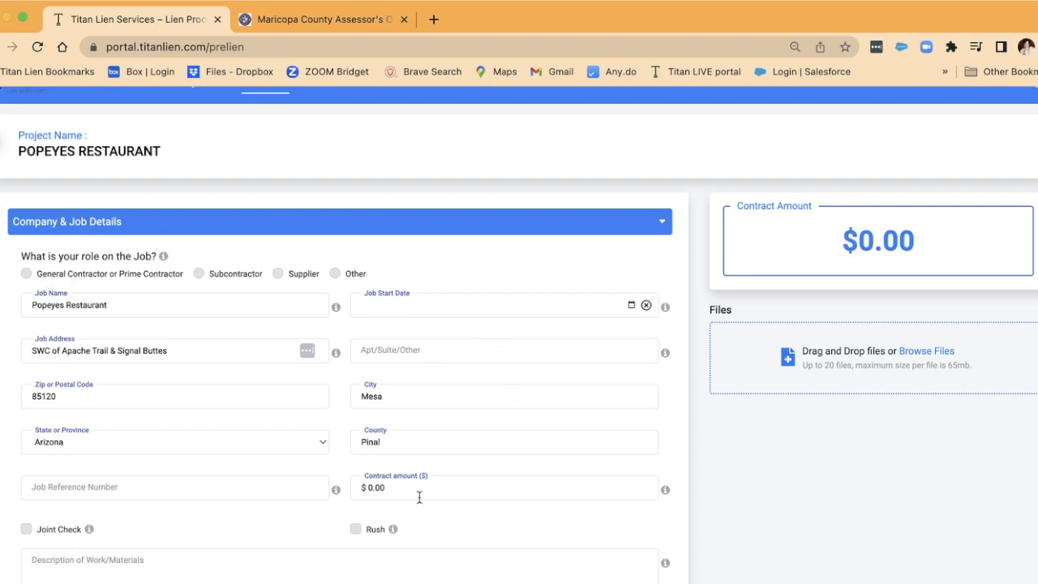
click(28, 274)
scroll(46, 302, down, 4)
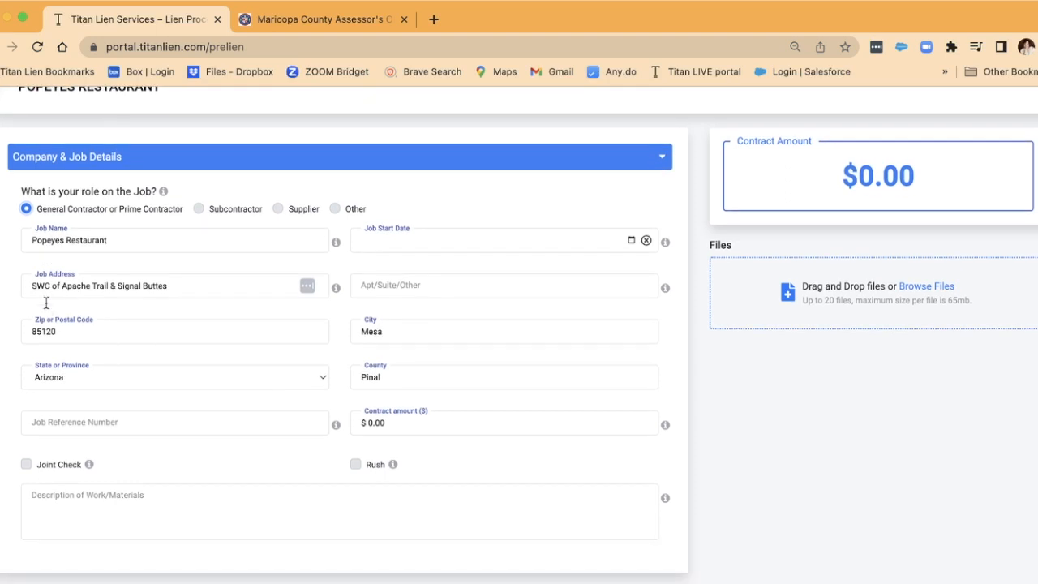
scroll(46, 305, down, 5)
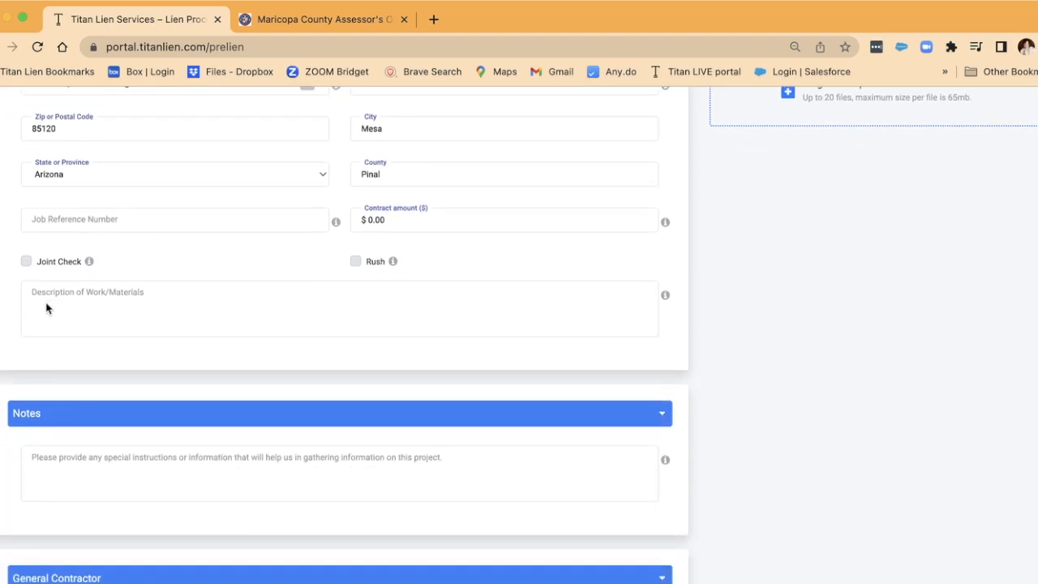
scroll(46, 302, down, 4)
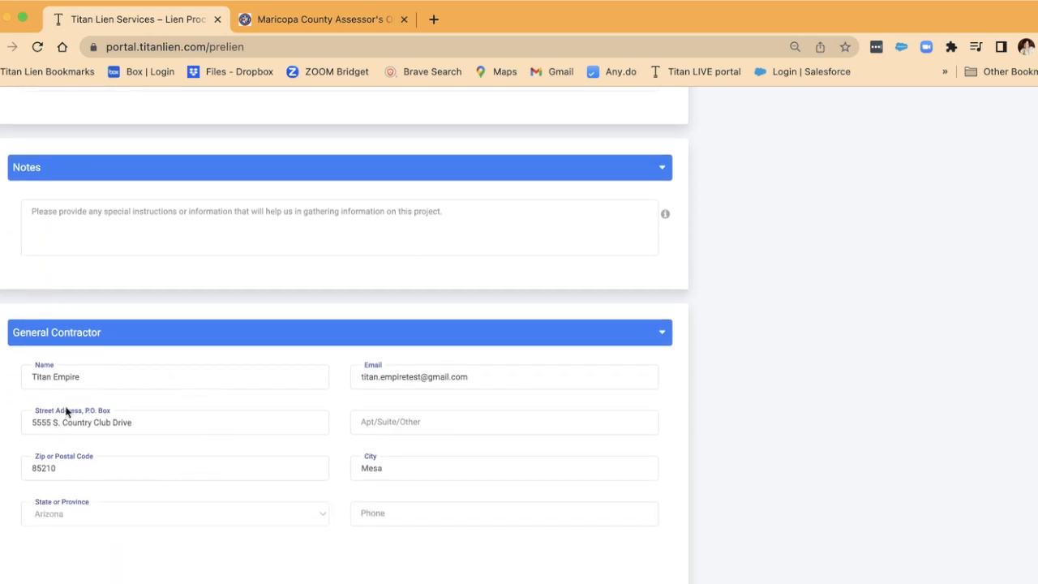
scroll(98, 361, up, 7)
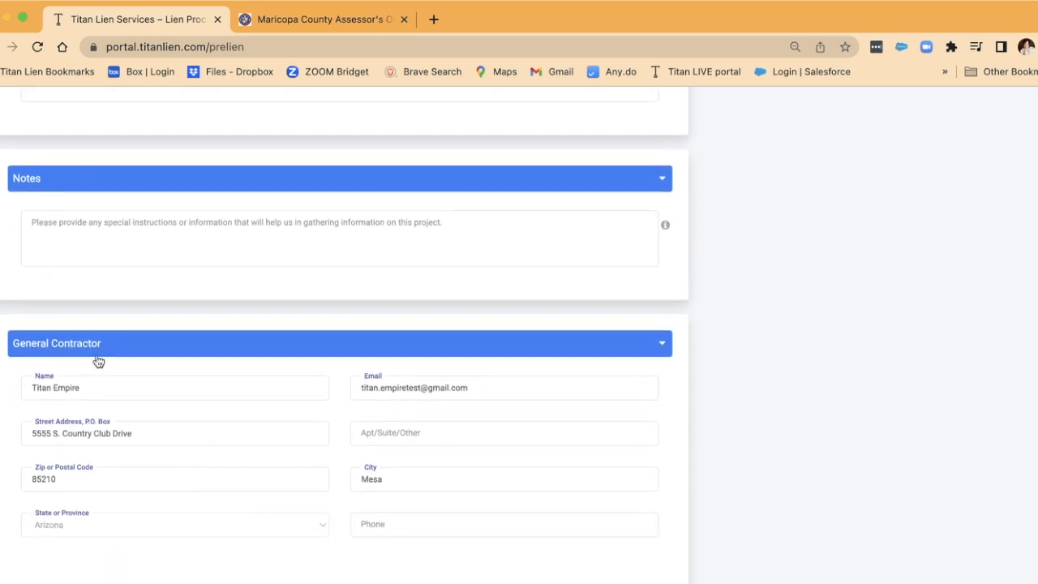
scroll(99, 360, up, 4)
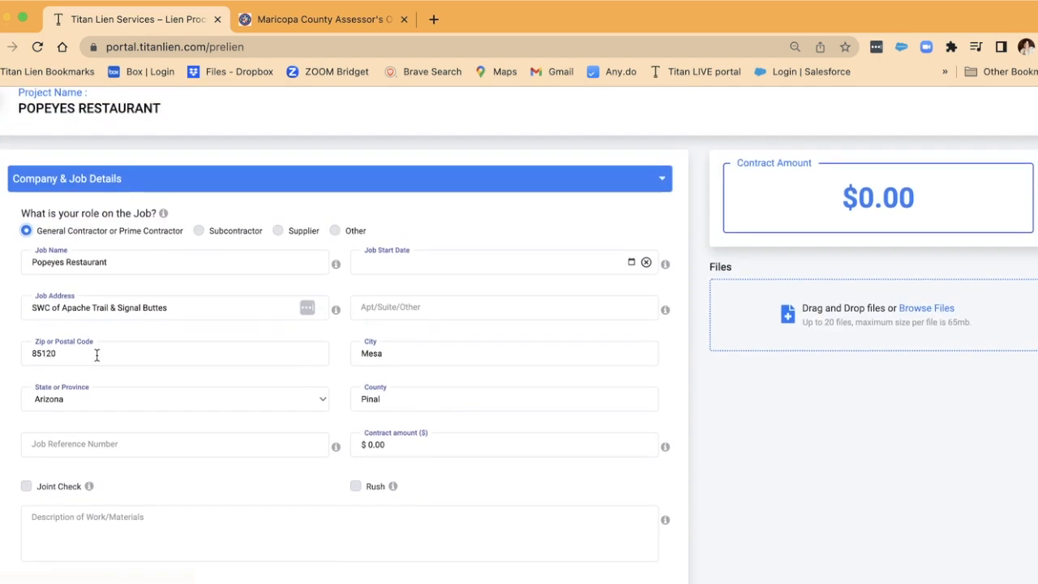
- Set the role on the job to Subcontractor and the job start date to 01/30/2023
click(198, 235)
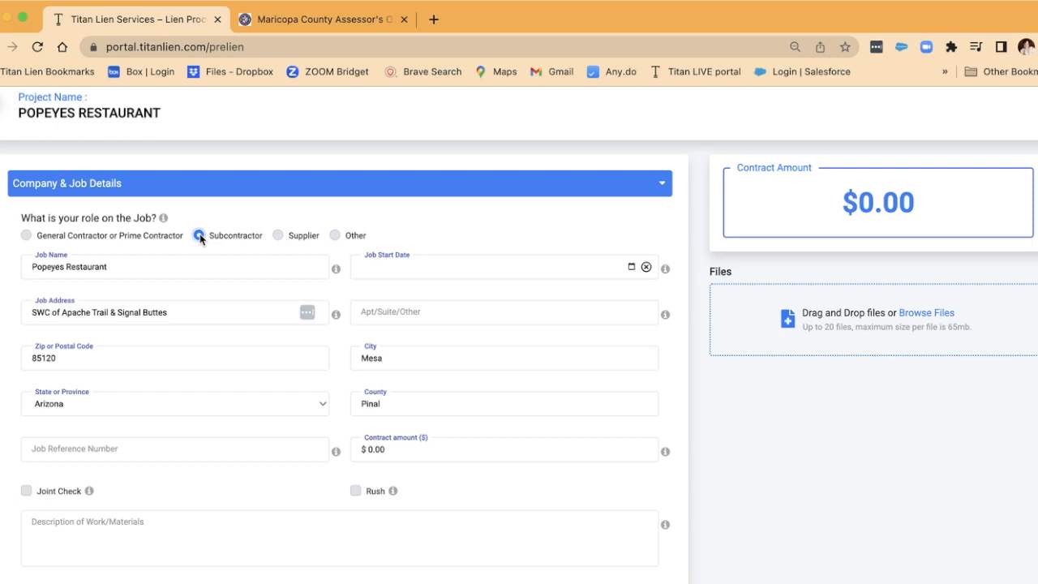
click(422, 273)
click(630, 266)
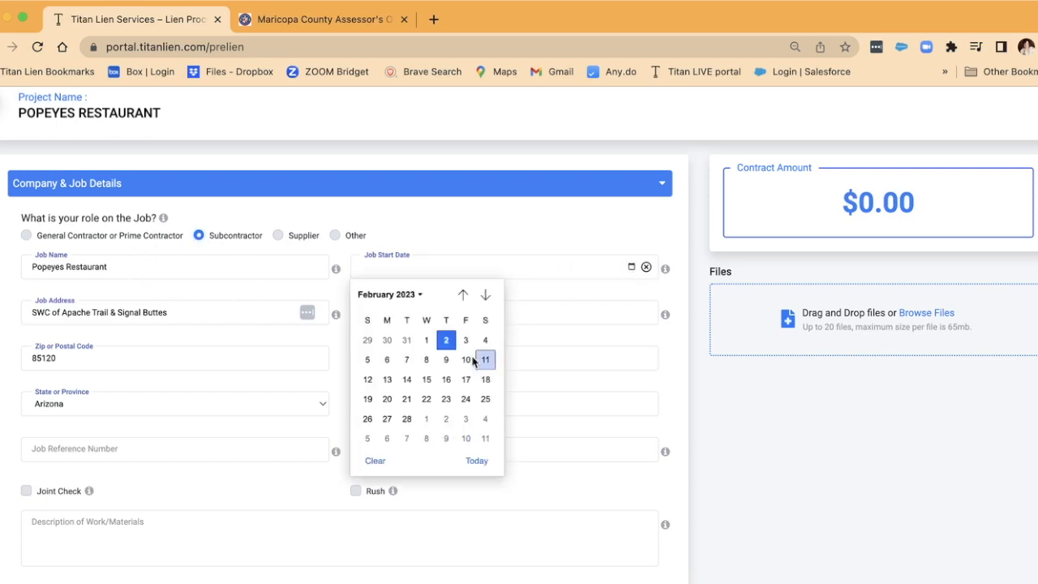
click(387, 339)
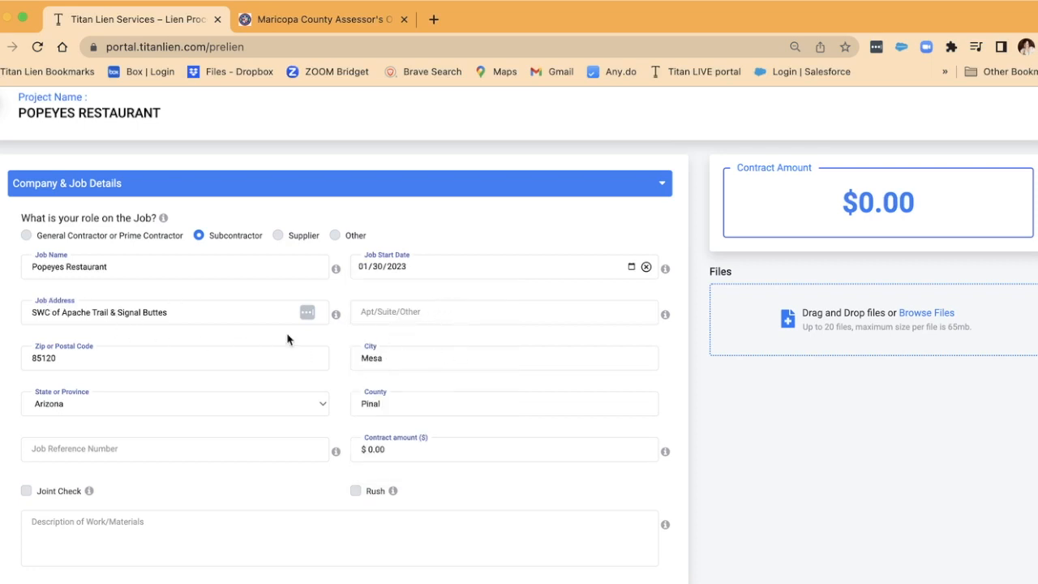
- Set the contract amount of the job to $50,000.00
click(408, 454)
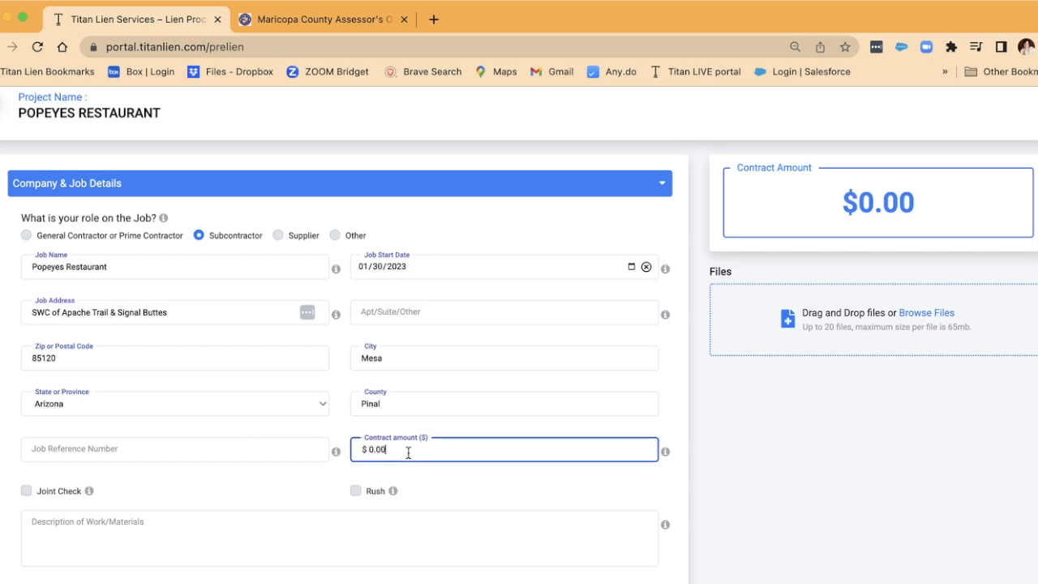
key(super+a)
mouse_move(334, 454)
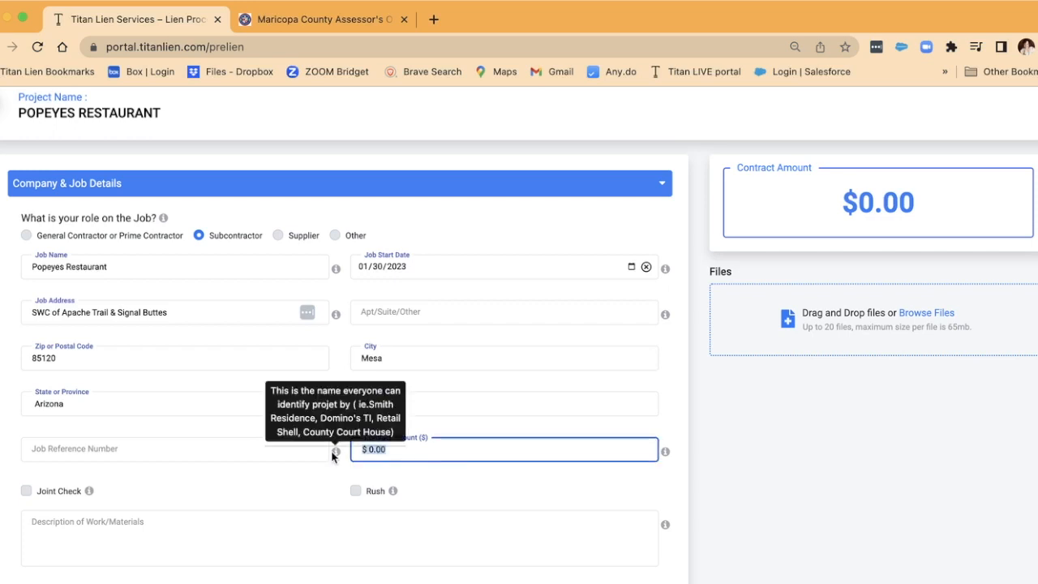
text(50000)
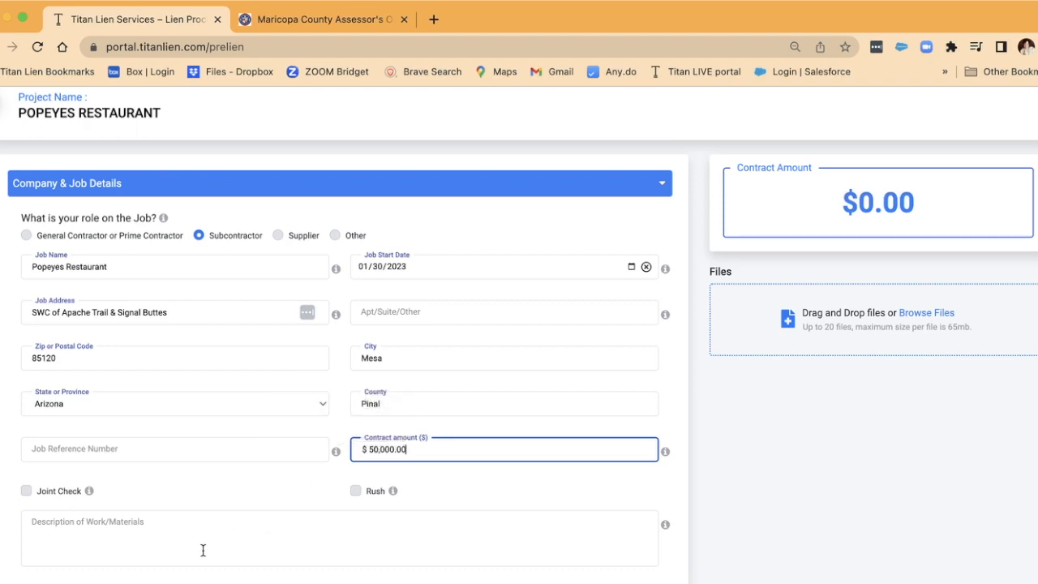
- Enter "Plumbing for Kitchen remodel for TI and related materials." as the description of work and materials
click(165, 530)
text(Plumbing)
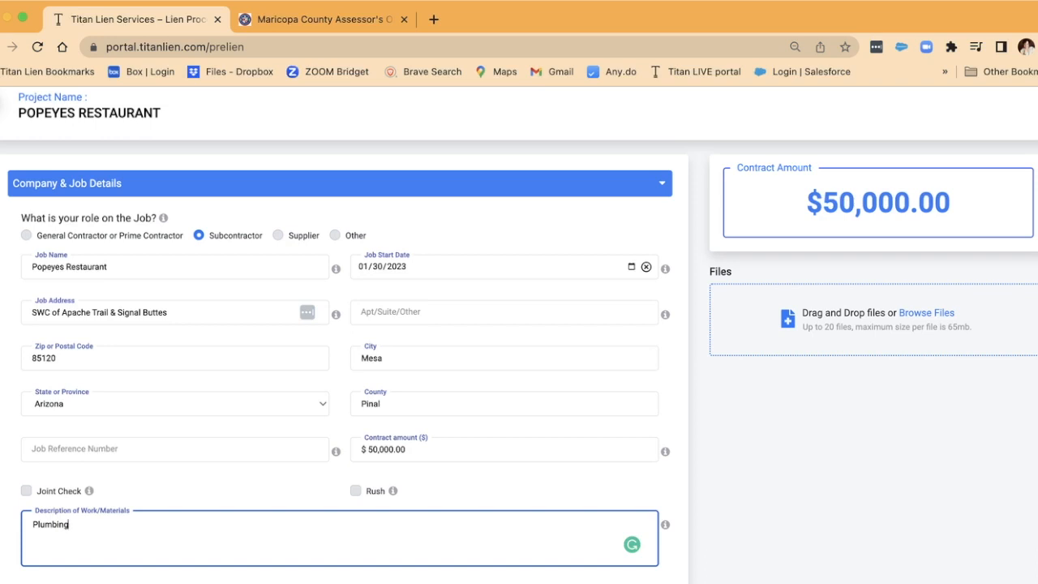
text(for Kitchen remodel for)
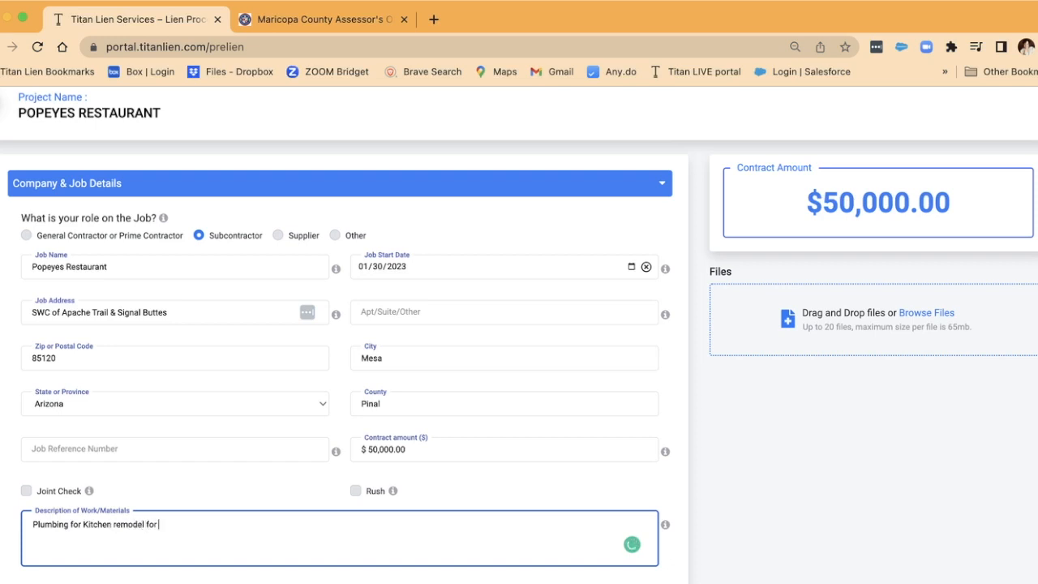
text( T)
text(I and)
text( related mate)
text(ris)
text(als.)
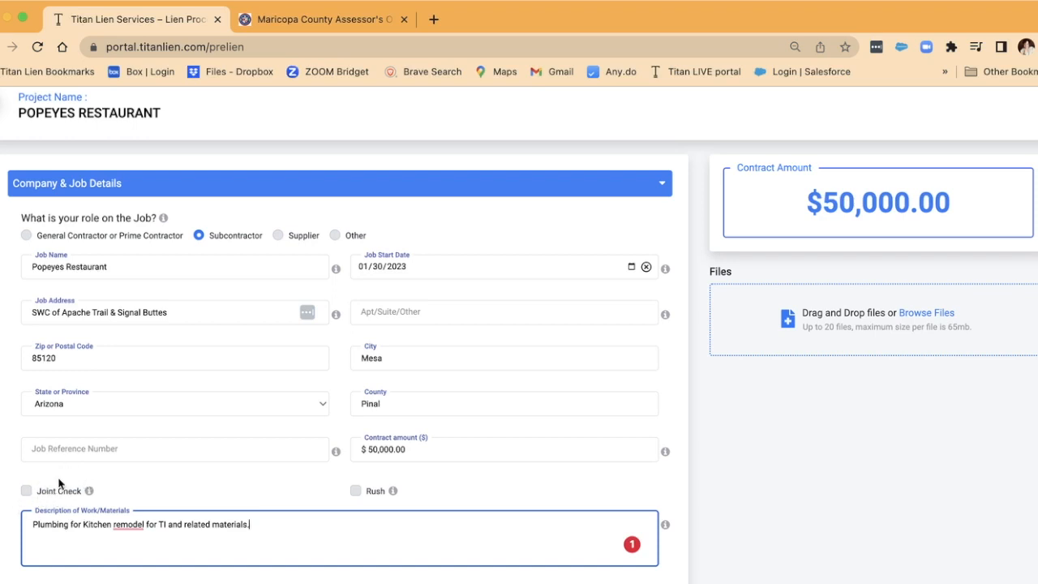
- Review the Joint Check and Rush options and the Notes field for special instructions on the project
scroll(60, 486, down, 1)
scroll(59, 484, down, 1)
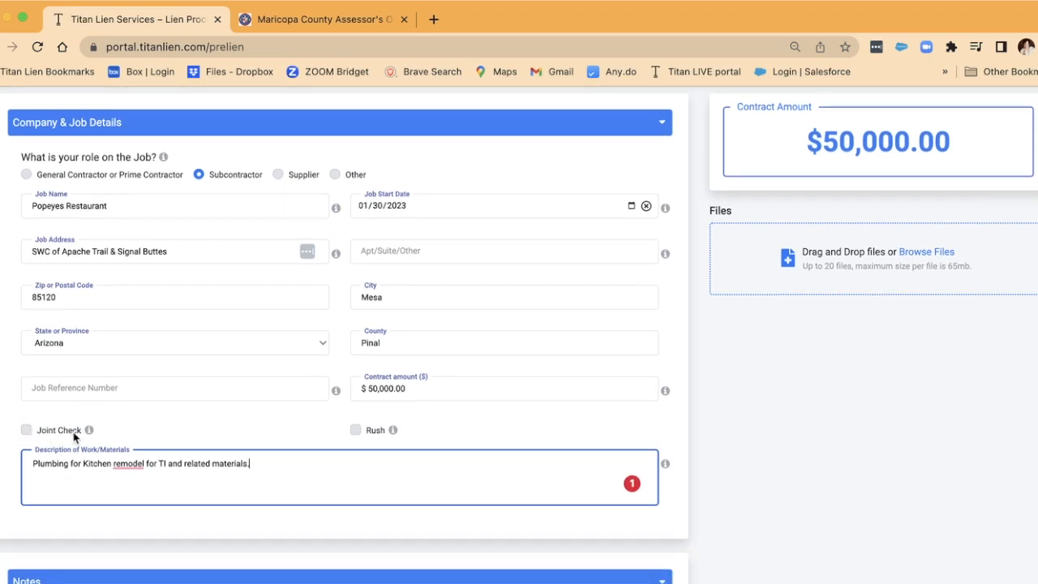
mouse_move(89, 432)
scroll(361, 430, down, 3)
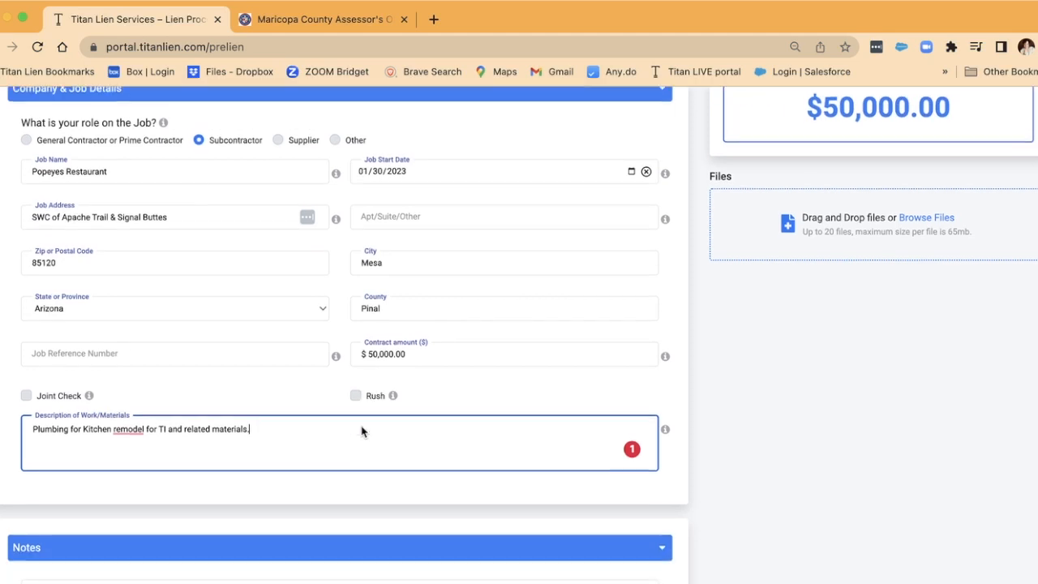
scroll(362, 430, down, 4)
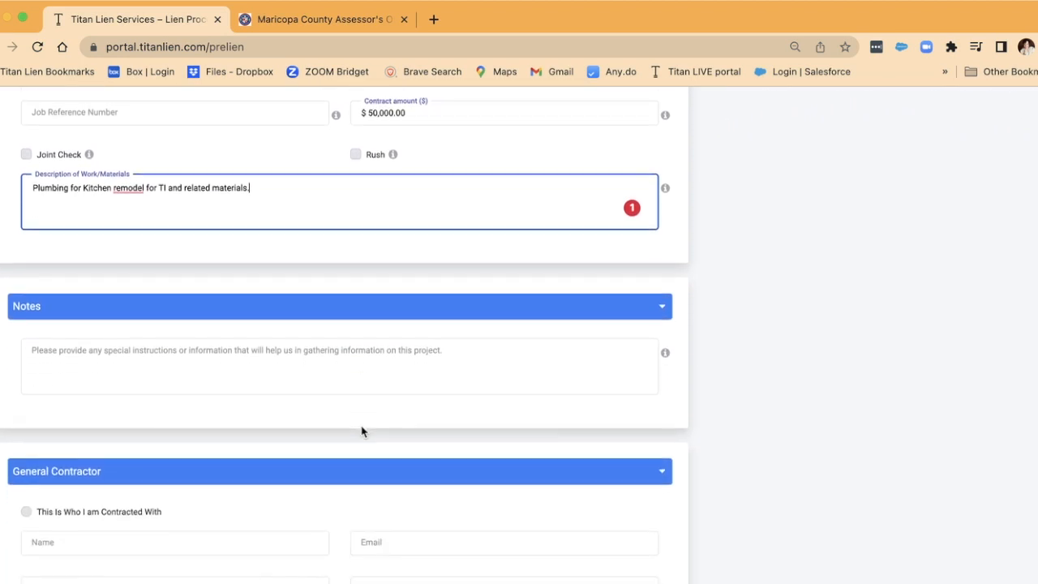
click(211, 354)
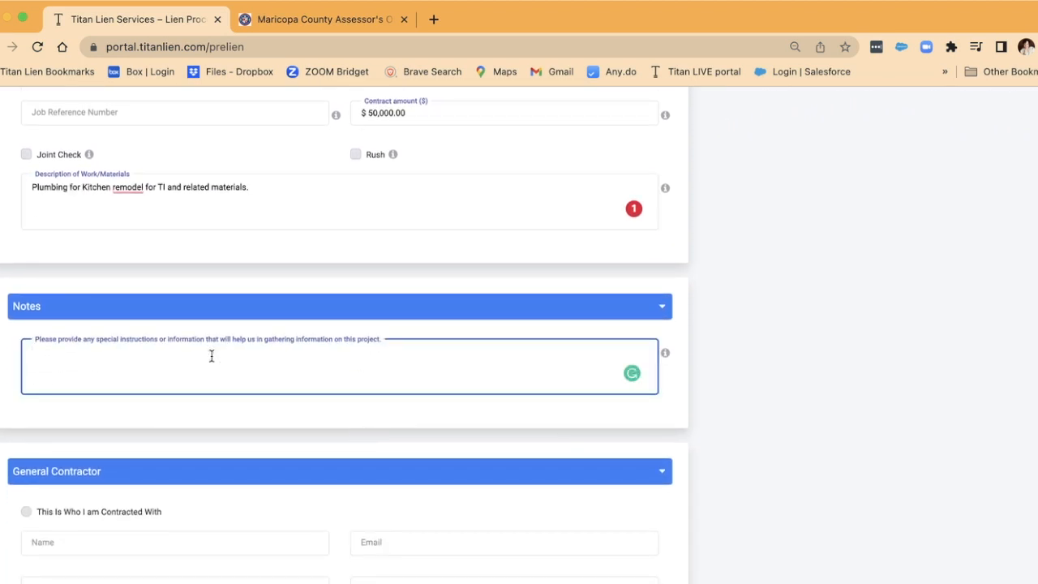
- Attach the Mayo Job Info Sheet PDF from the Downloads folder to the prelien's files
scroll(211, 354, up, 4)
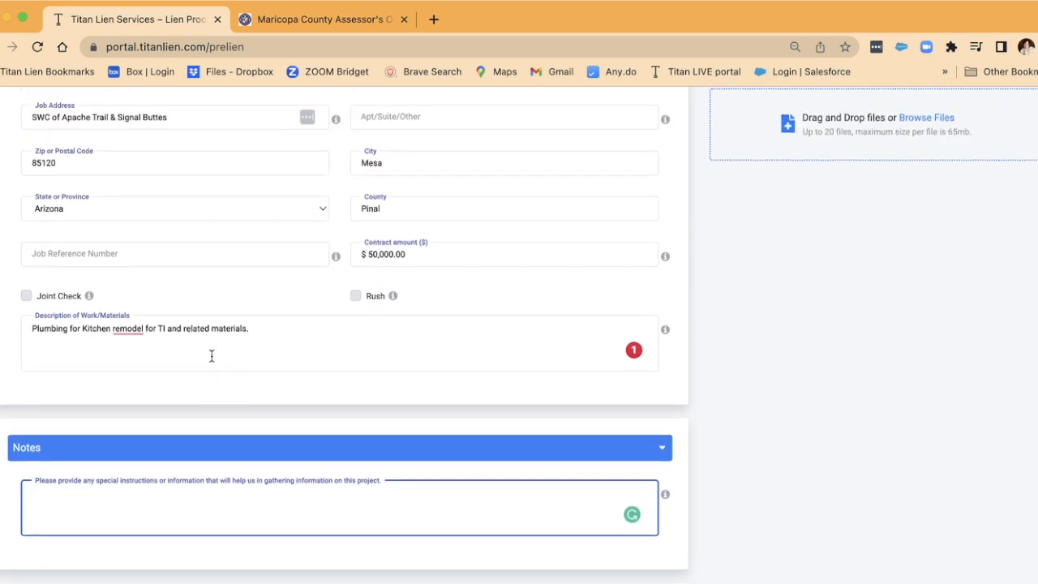
scroll(212, 361, up, 6)
scroll(212, 361, up, 1)
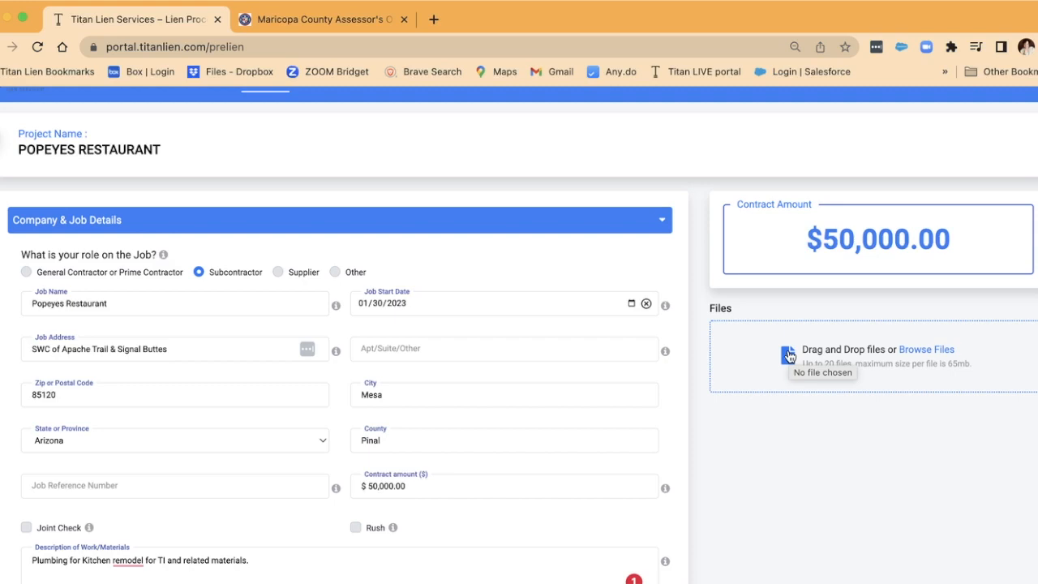
click(923, 354)
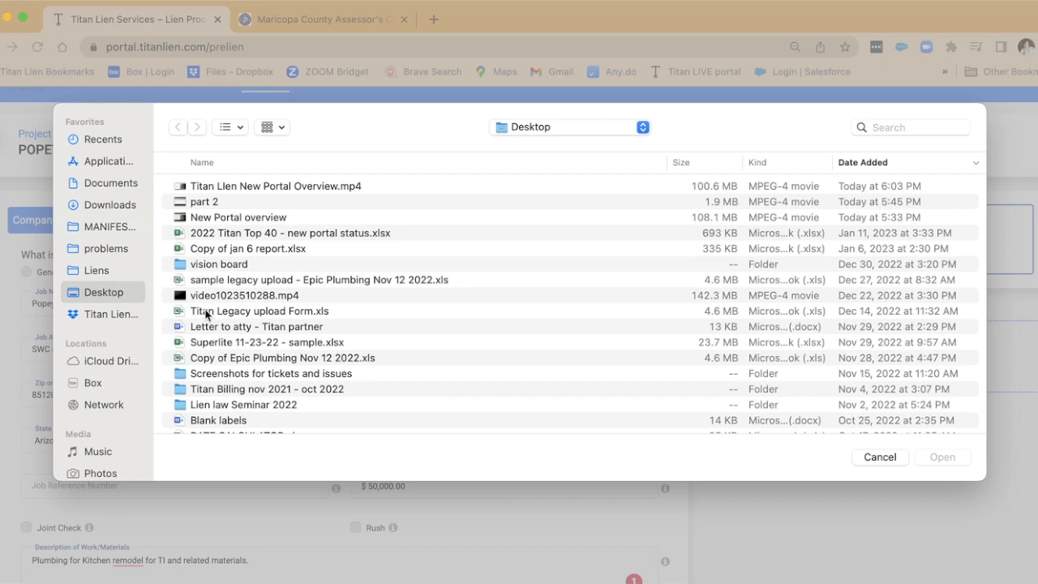
scroll(199, 354, down, 10)
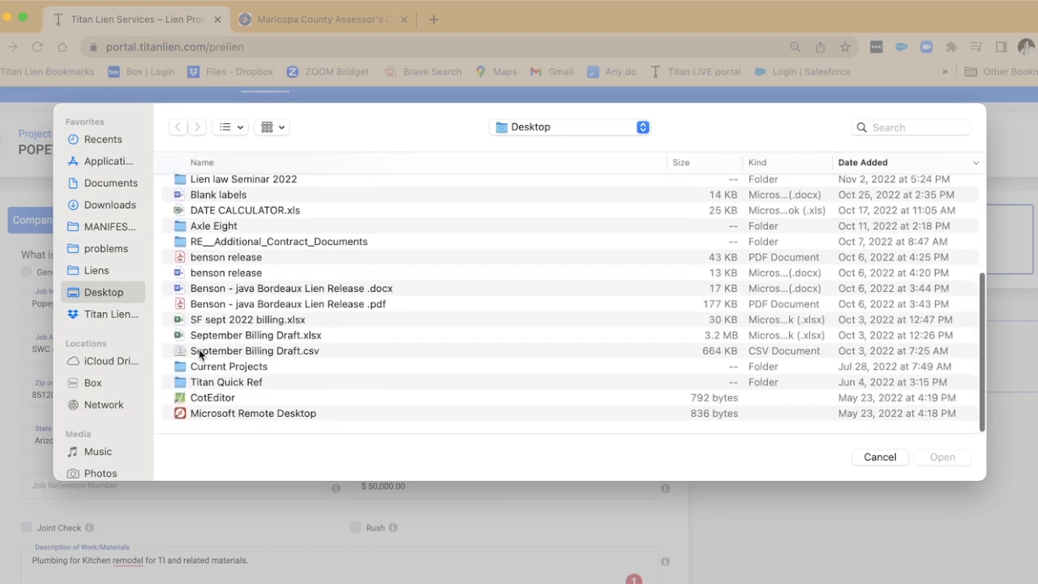
scroll(203, 354, up, 2)
click(126, 205)
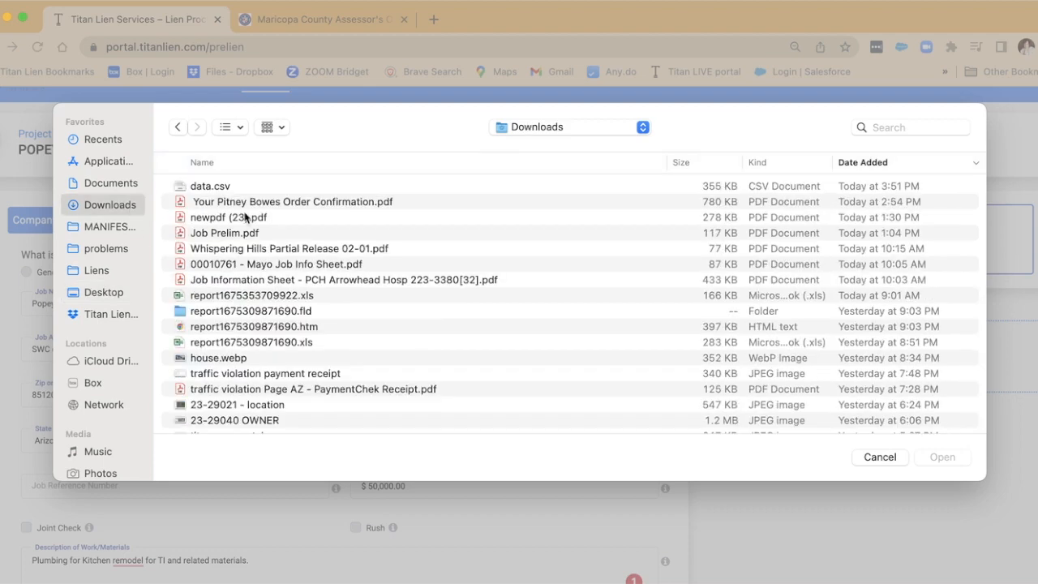
click(300, 265)
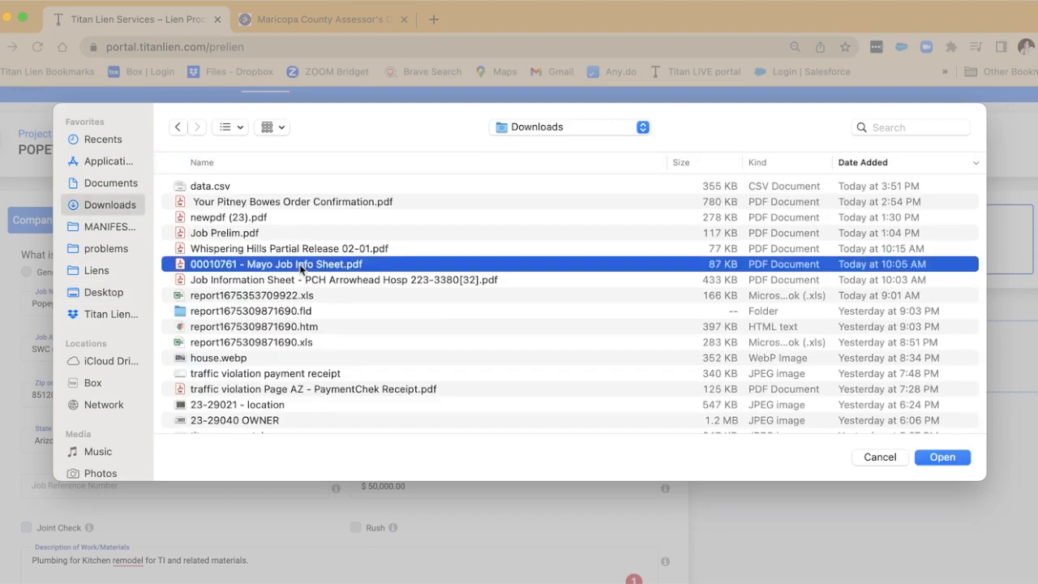
click(941, 459)
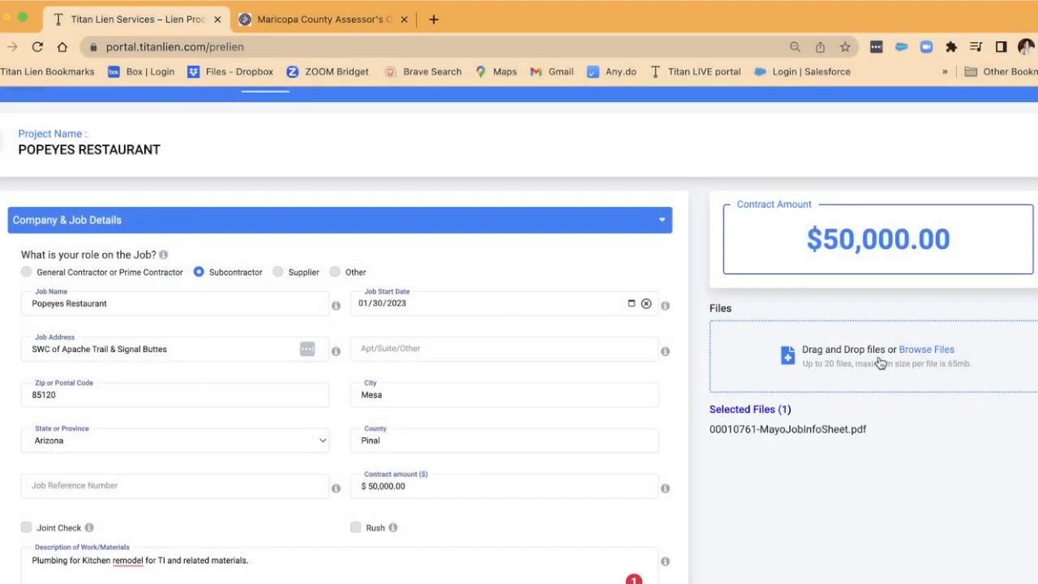
click(744, 421)
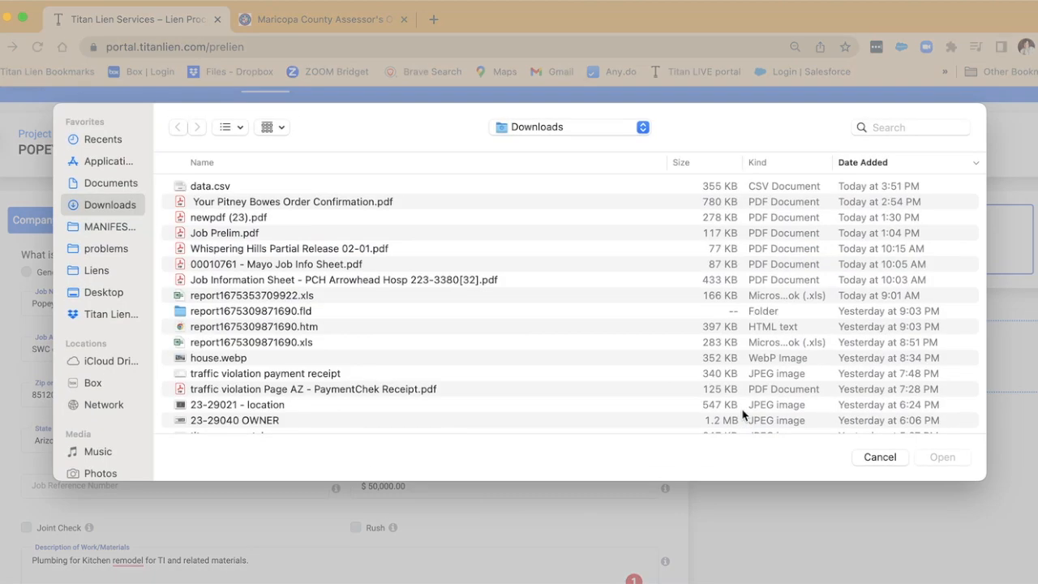
double_click(234, 264)
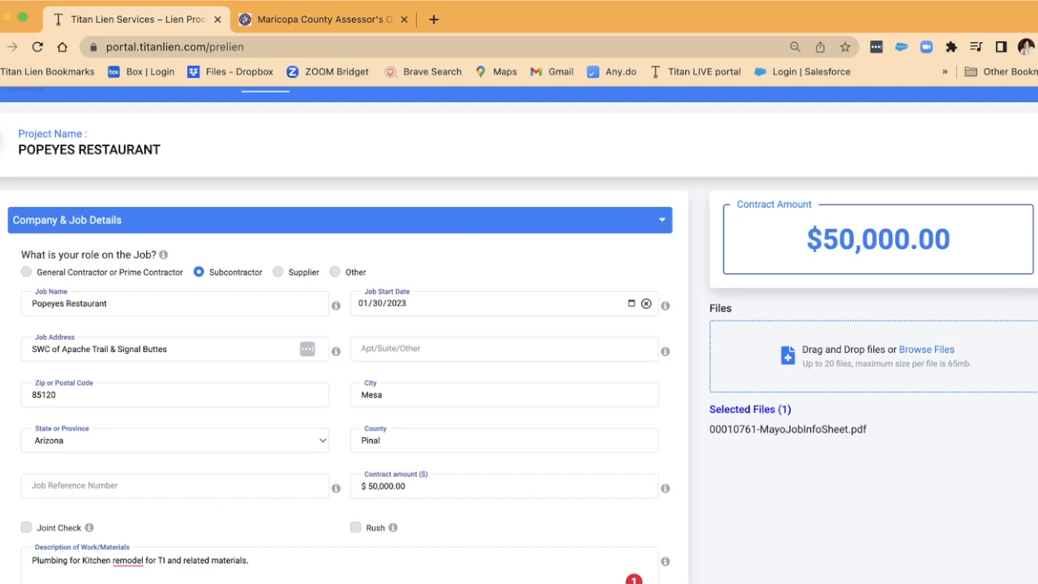
- Switch to Finder, open Job Prelim.pdf from the Downloads folder, read through the sample lien notice, and close both windows
click(926, 349)
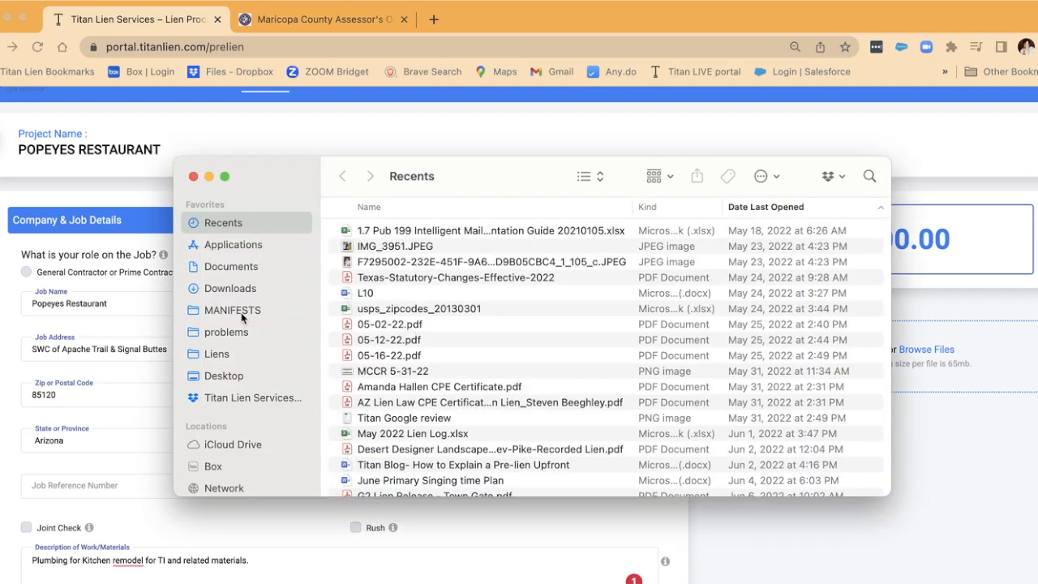
click(218, 290)
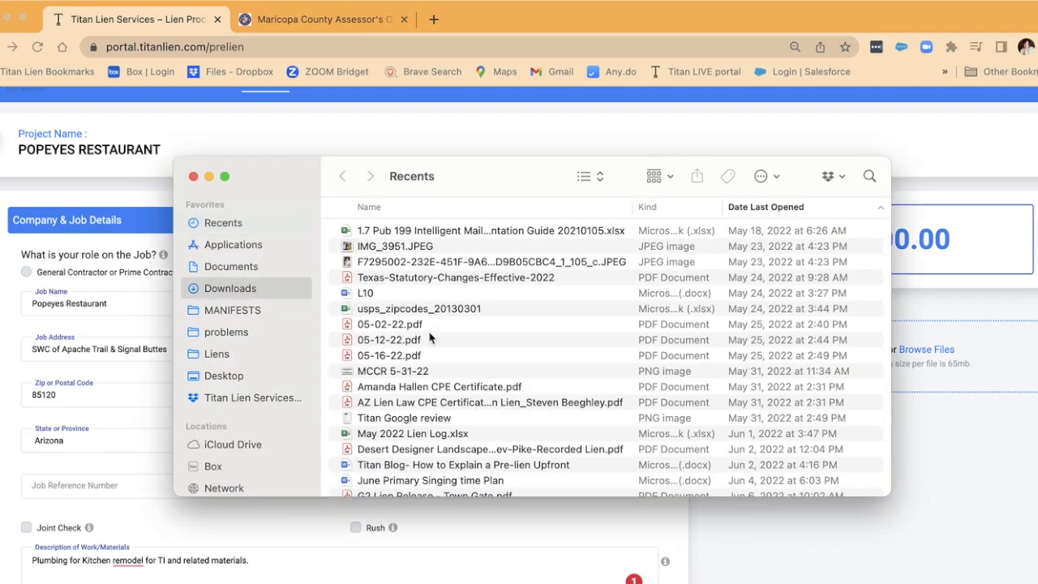
scroll(436, 432, down, 3)
scroll(436, 432, down, 3)
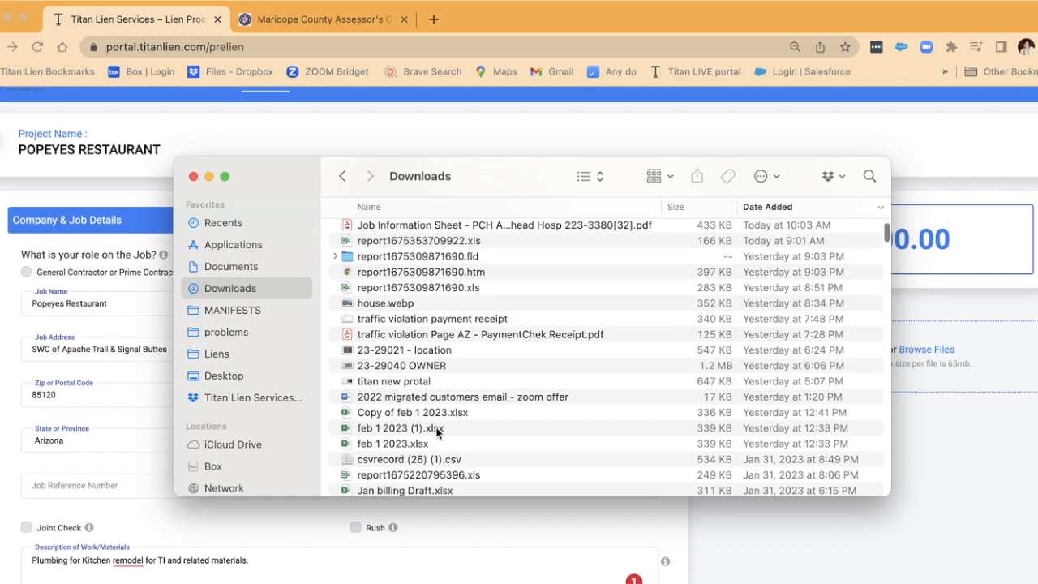
scroll(436, 432, up, 6)
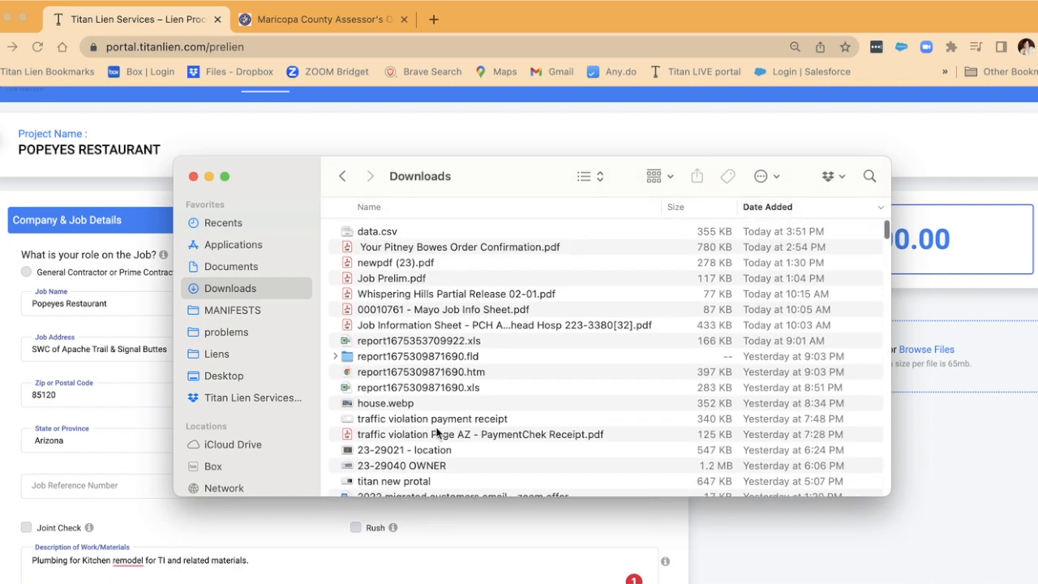
drag(388, 280, 393, 288)
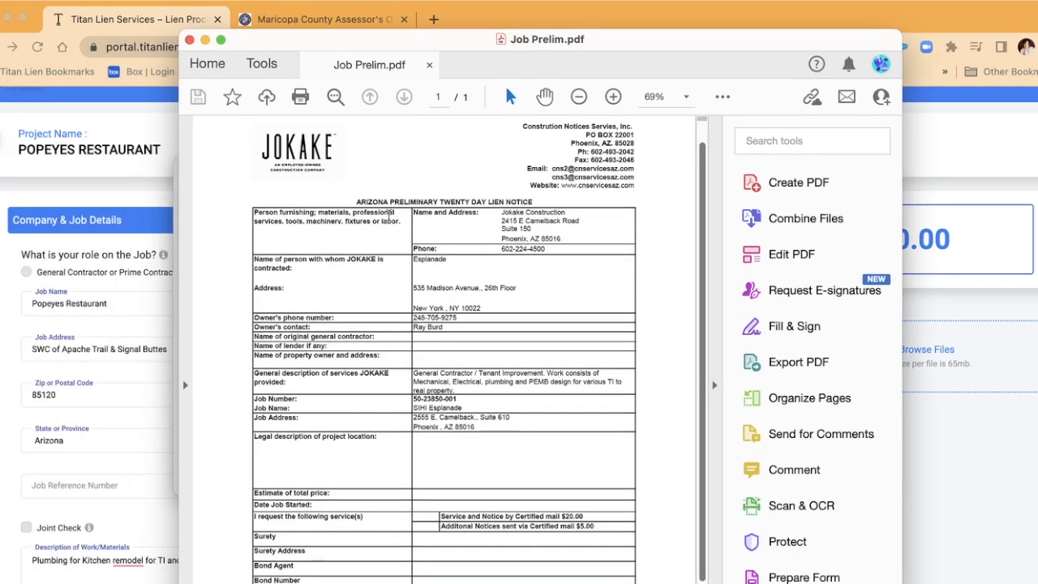
scroll(382, 231, down, 5)
scroll(373, 227, up, 6)
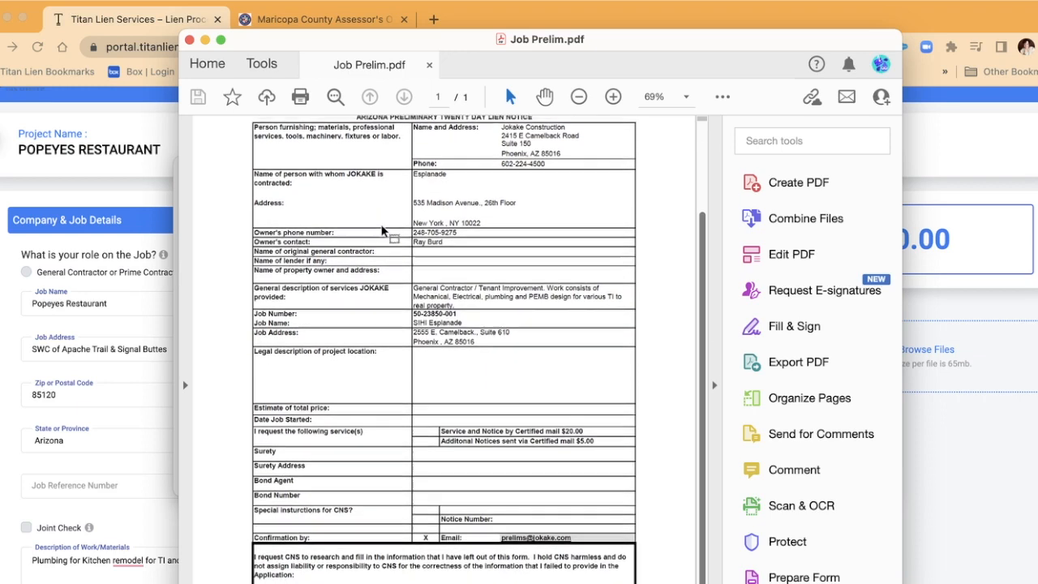
click(189, 41)
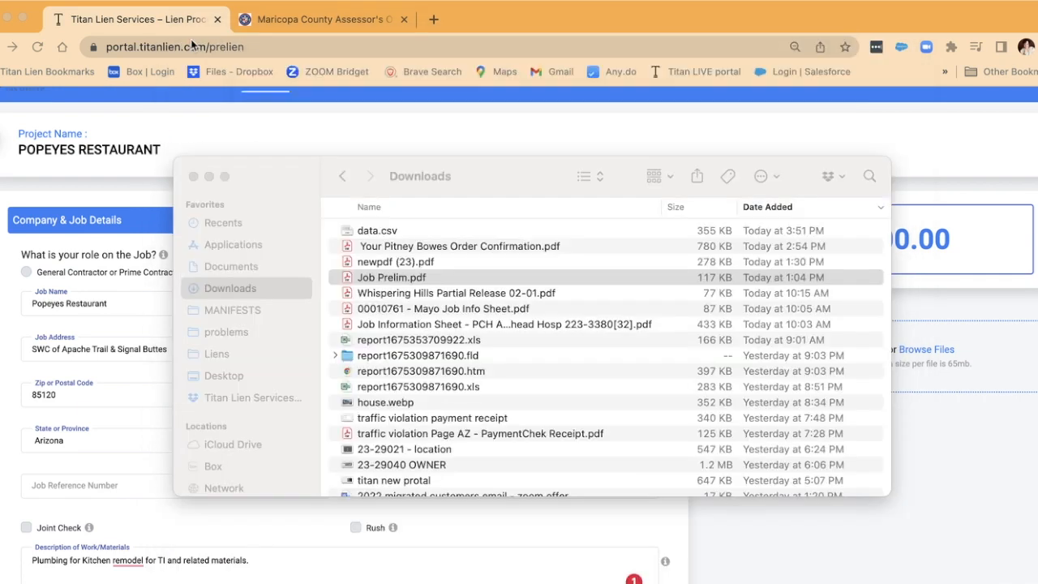
click(193, 177)
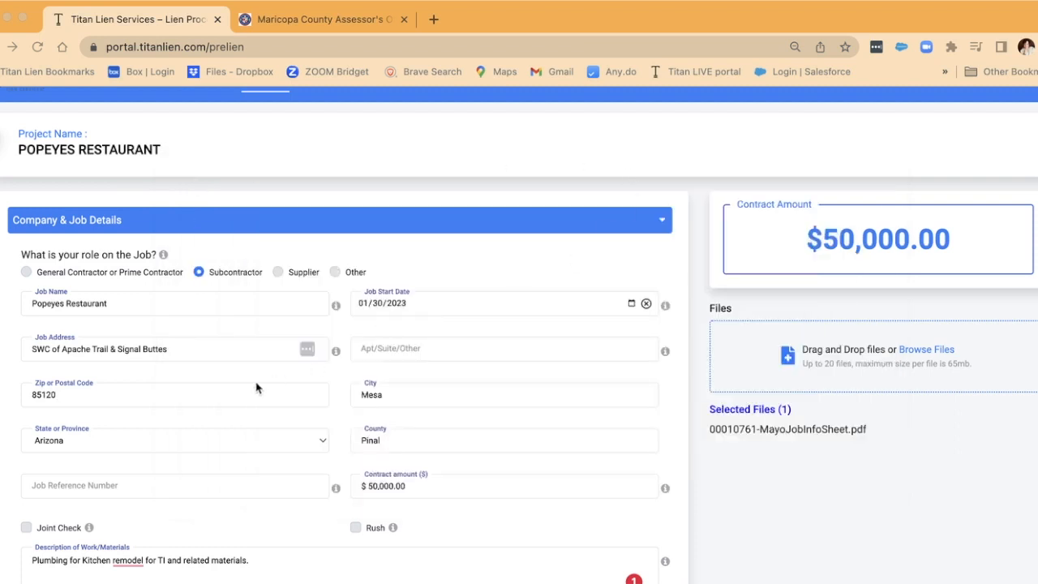
- Mark the general contractor as the party contracted with in the General Contractor section
scroll(255, 388, down, 4)
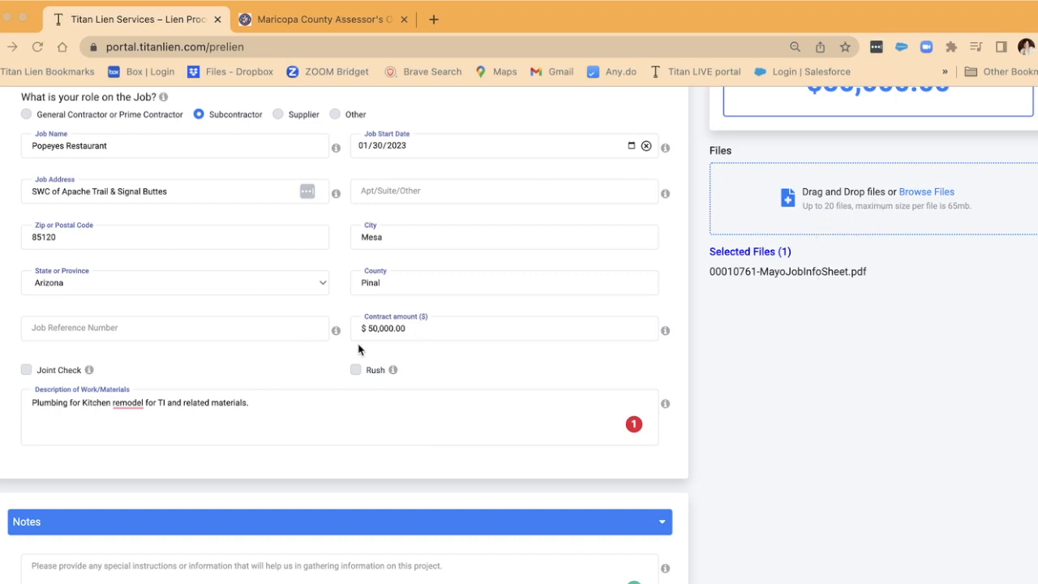
scroll(455, 390, down, 5)
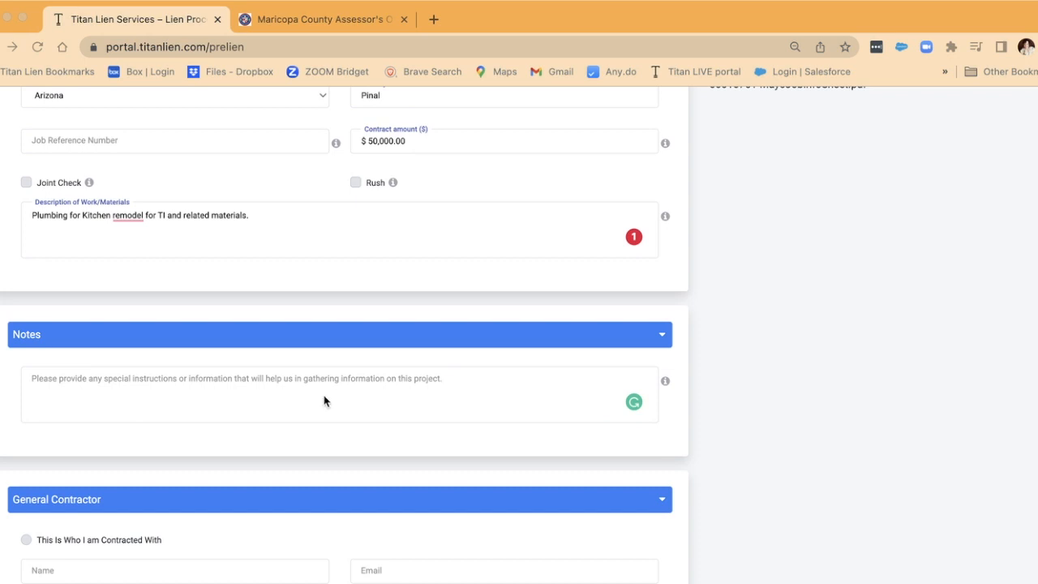
scroll(323, 400, up, 4)
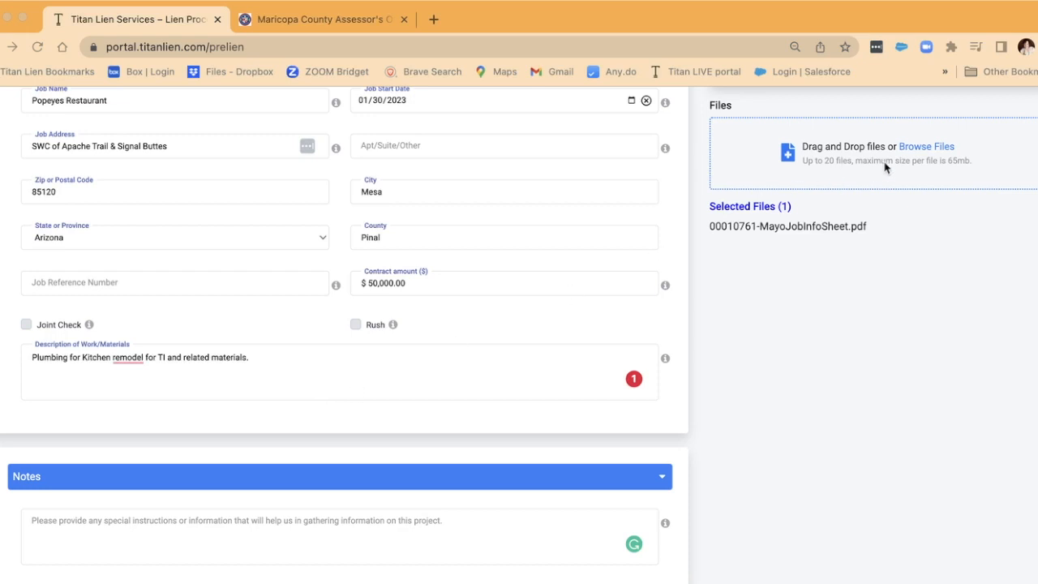
scroll(361, 413, down, 4)
scroll(362, 414, down, 2)
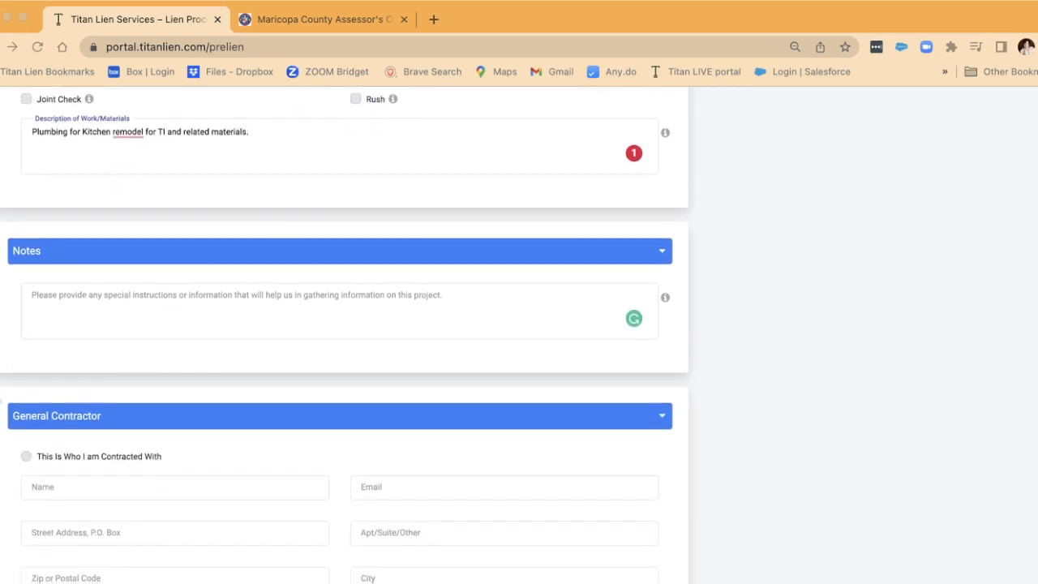
scroll(109, 429, down, 4)
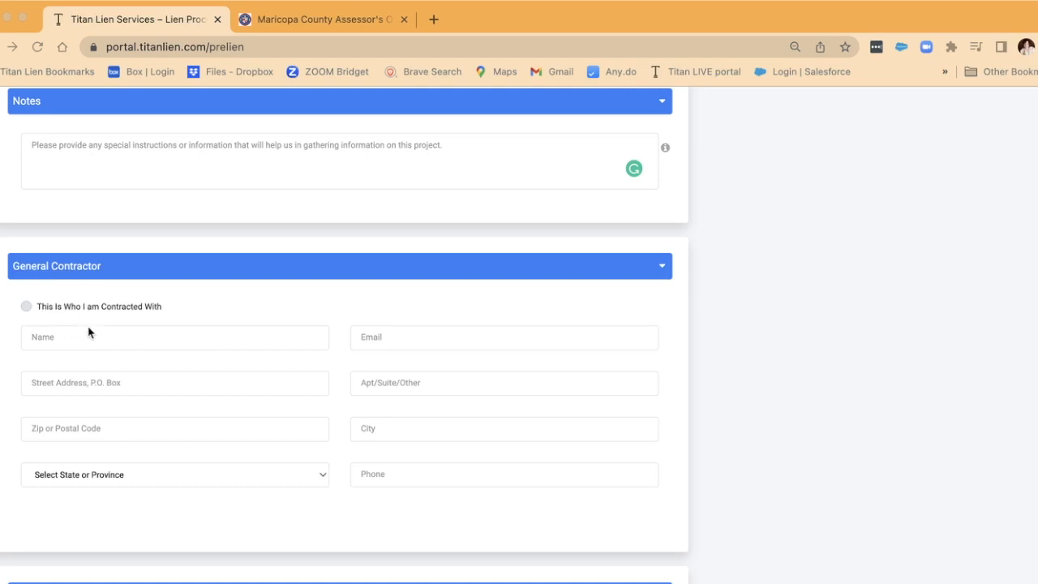
click(27, 306)
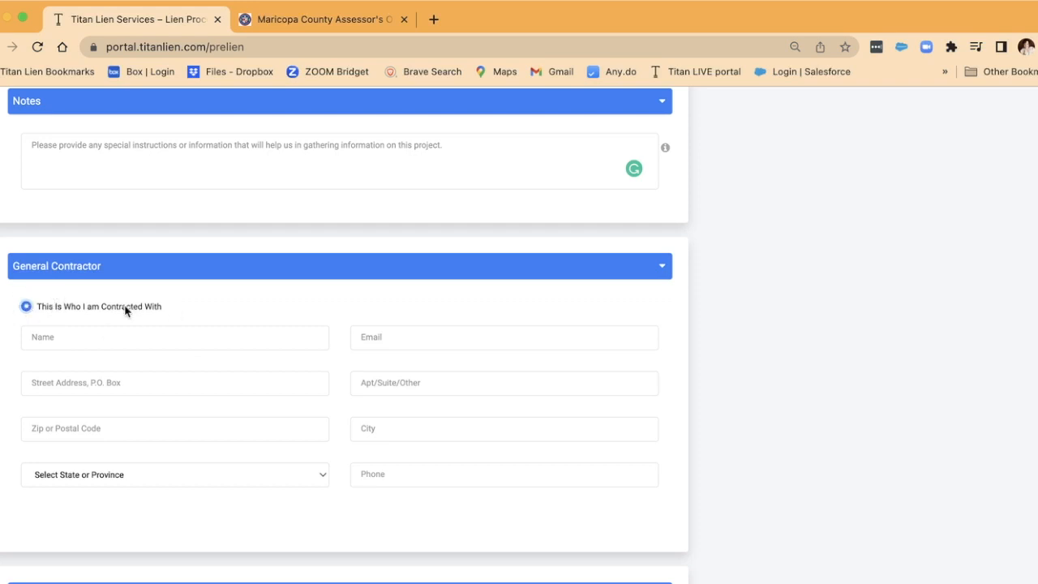
- Set the general contractor's name to "Big bob's general Contracting"
click(107, 340)
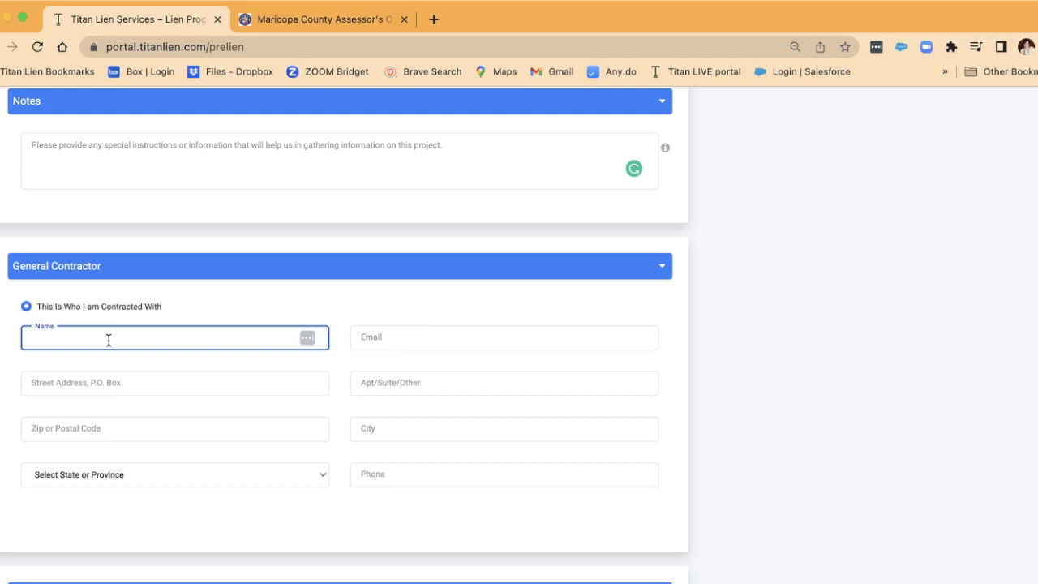
text(Big)
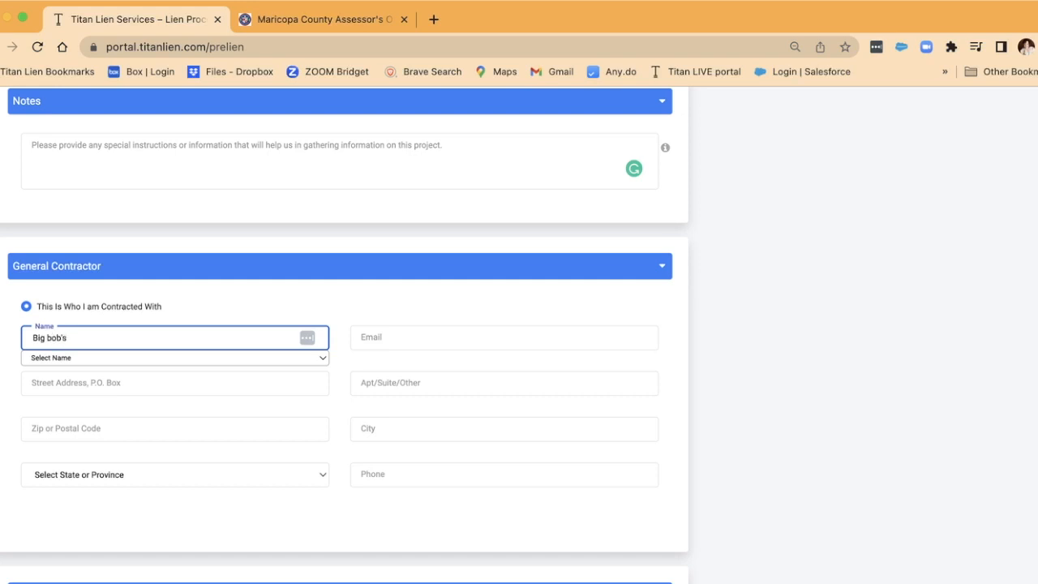
text(bob's general)
click(43, 361)
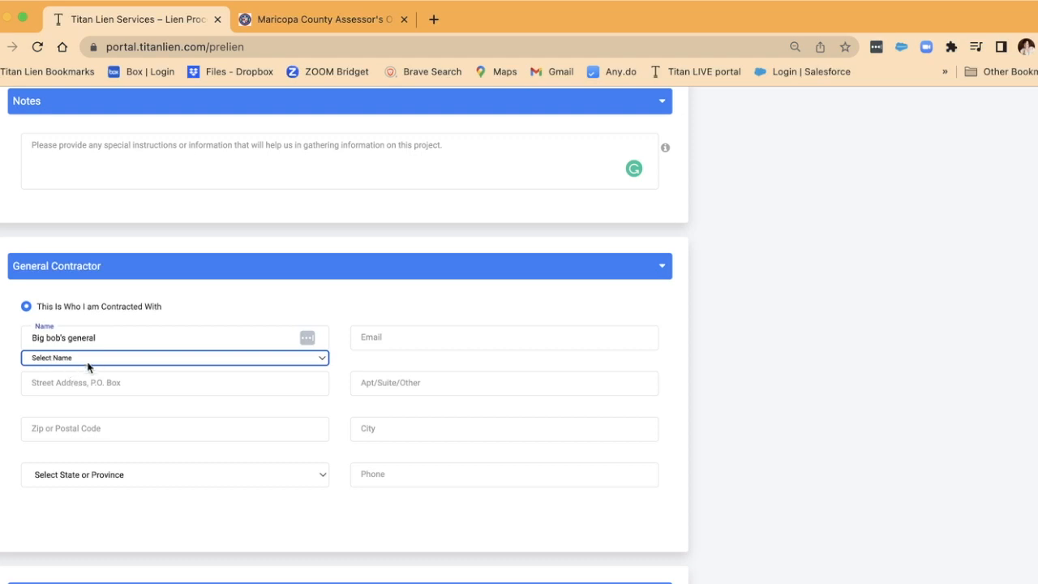
click(99, 337)
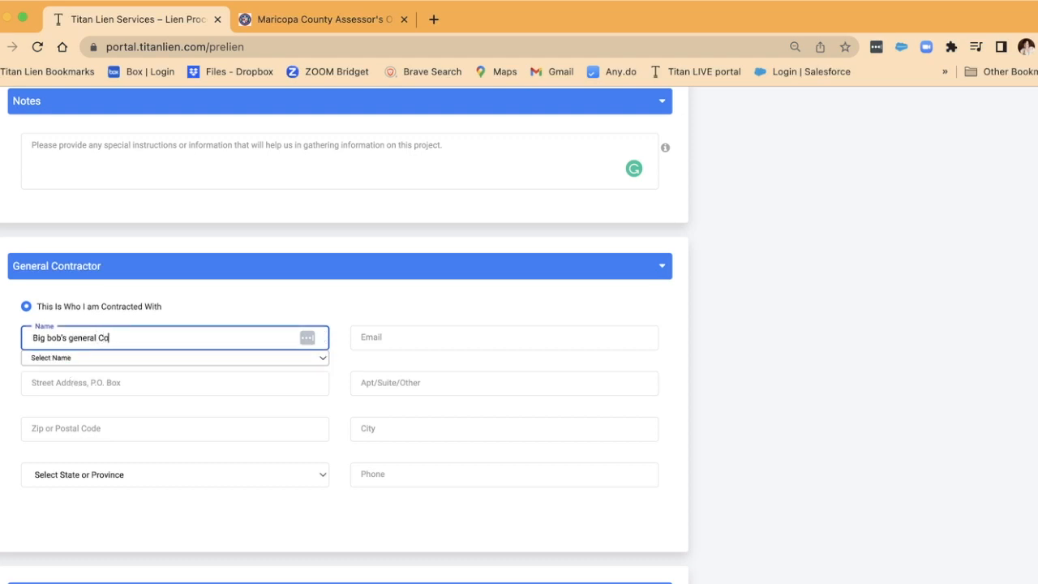
text(g)
key(Tab)
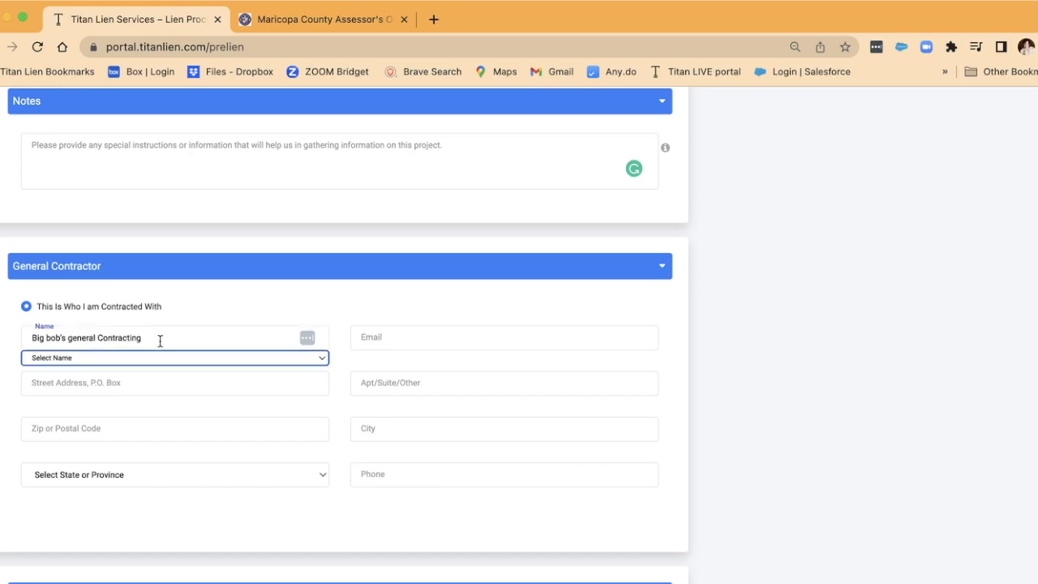
- Replace the general contractor's name with "test" and fill the section from the saved contact Test GC2
click(390, 337)
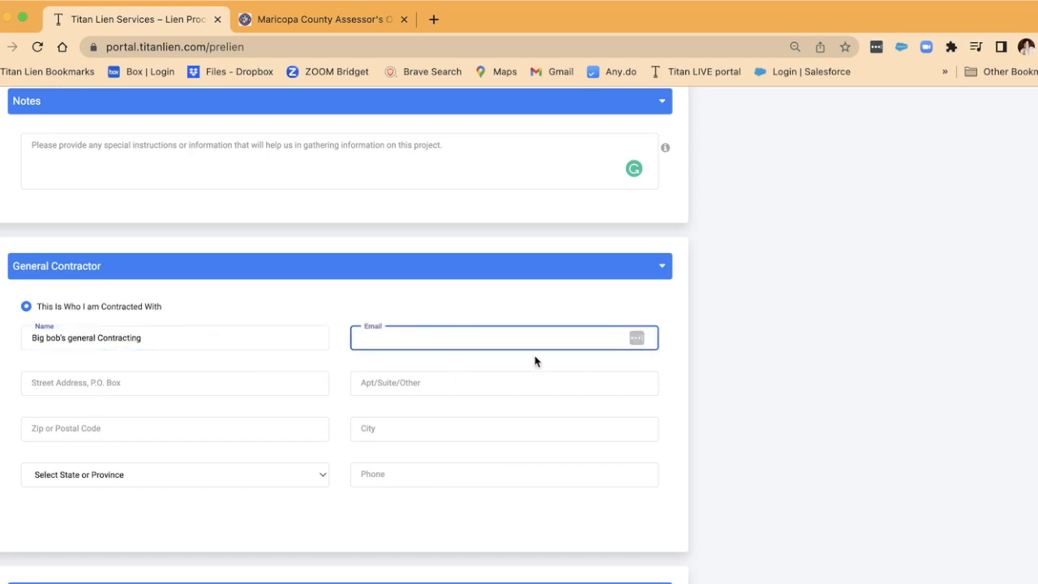
click(257, 341)
key(super+a)
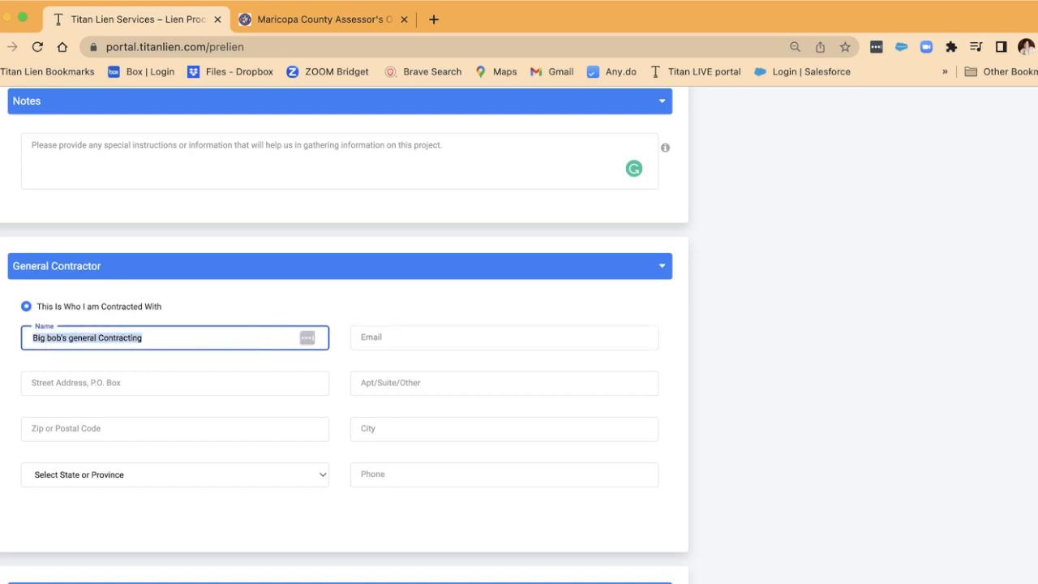
text(test)
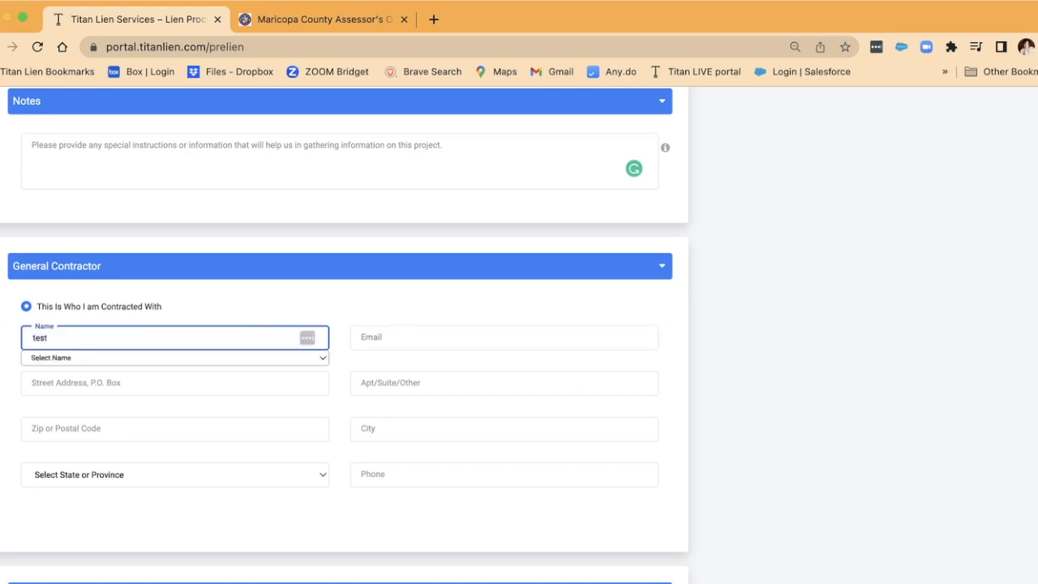
click(133, 358)
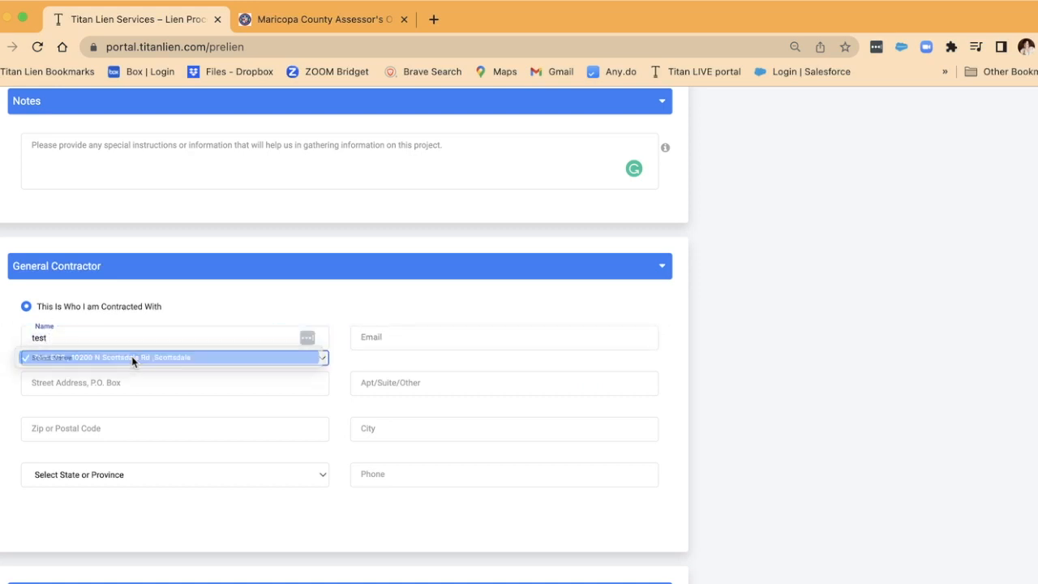
click(64, 337)
click(58, 342)
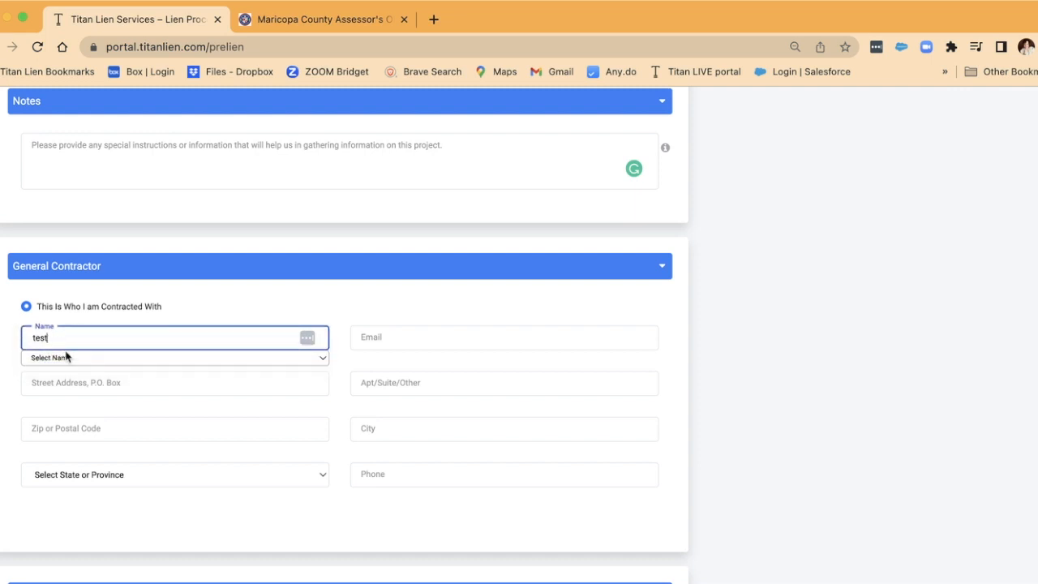
click(68, 358)
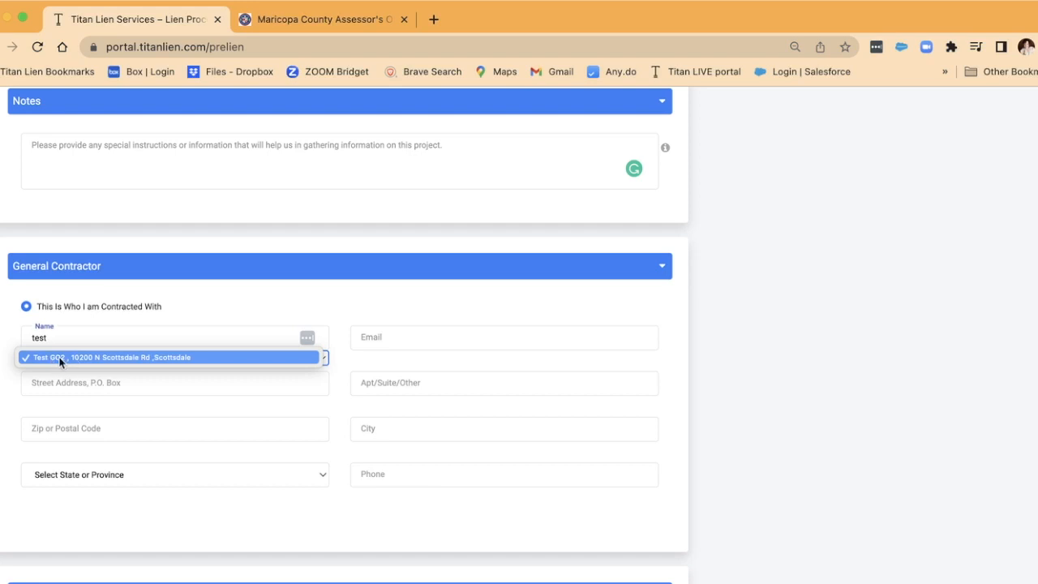
click(58, 360)
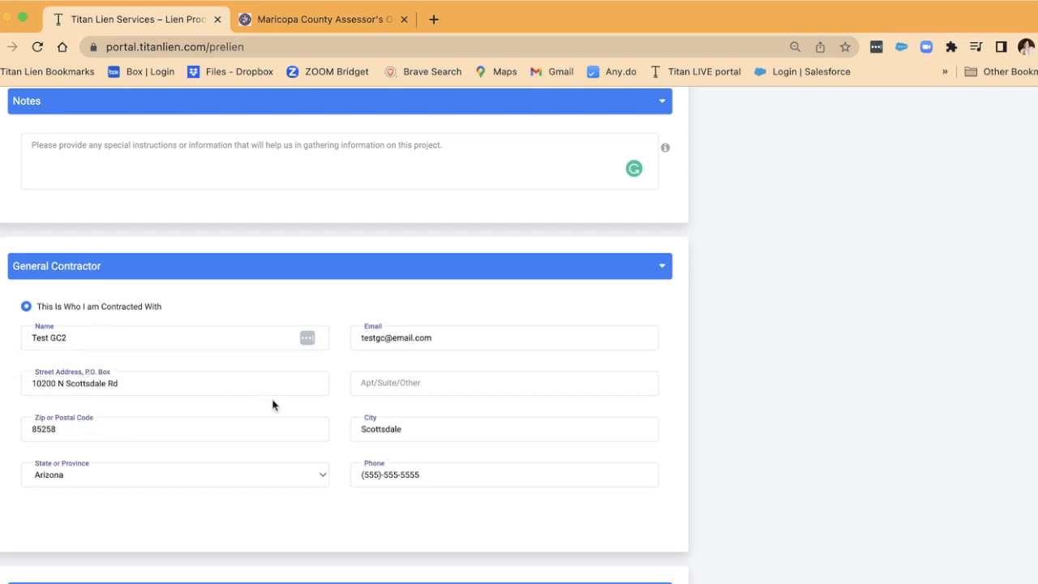
- Review the filled General Contractor details and the empty Subcontractor 1 section below them
scroll(276, 407, down, 3)
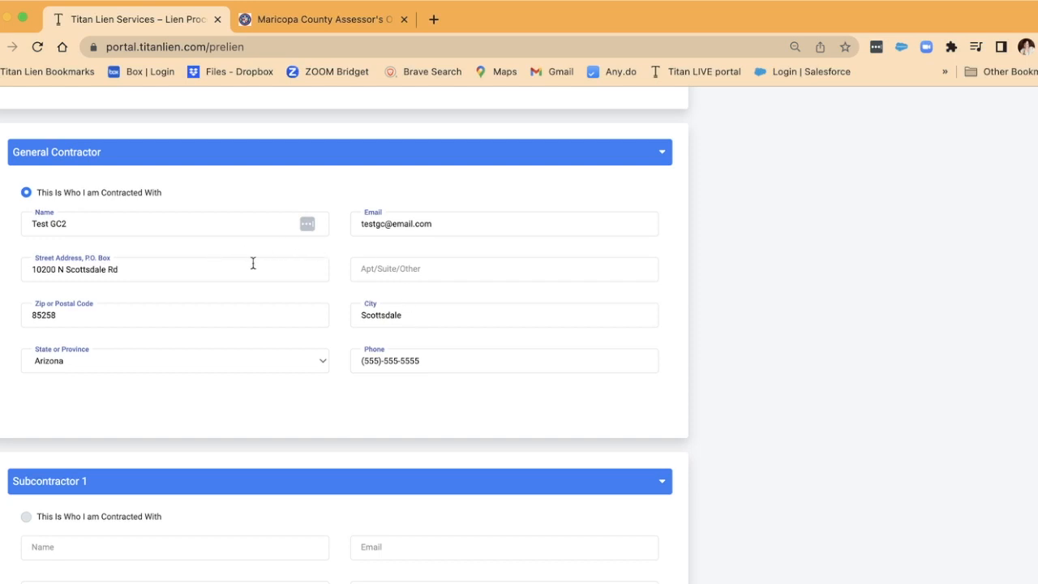
scroll(253, 266, down, 5)
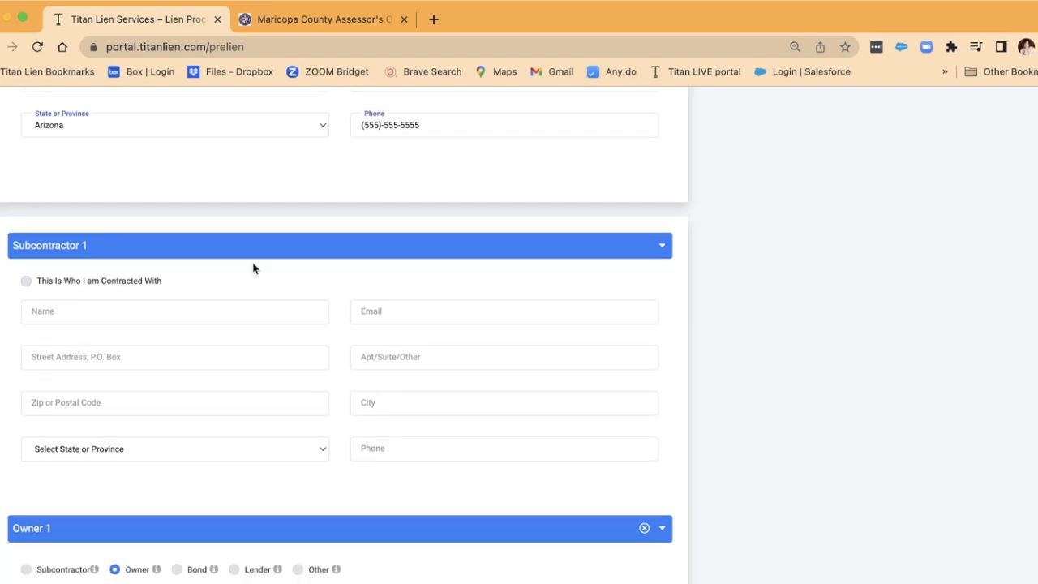
scroll(253, 265, down, 1)
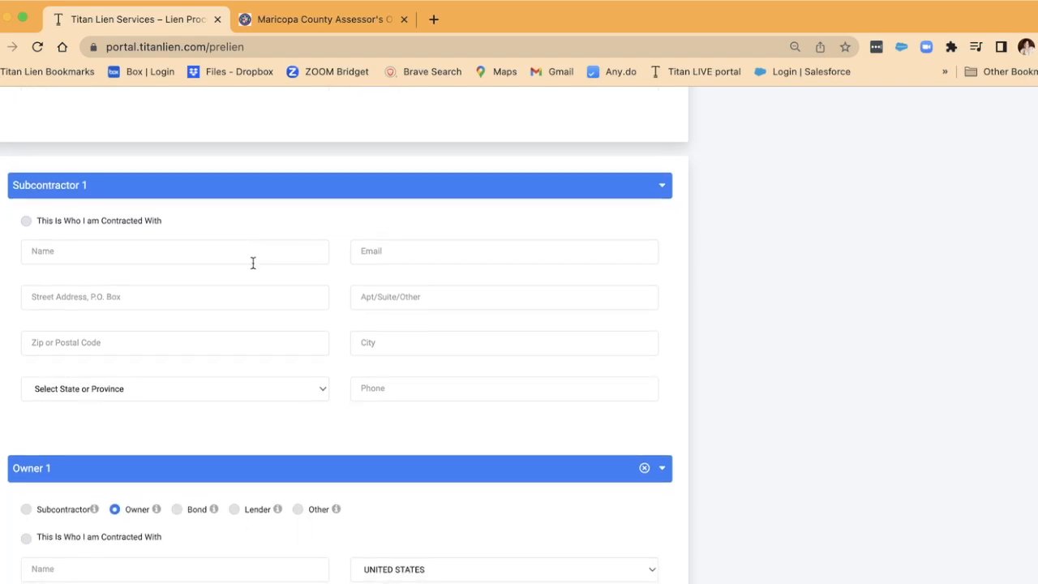
scroll(253, 263, up, 3)
scroll(253, 263, down, 1)
scroll(253, 266, up, 4)
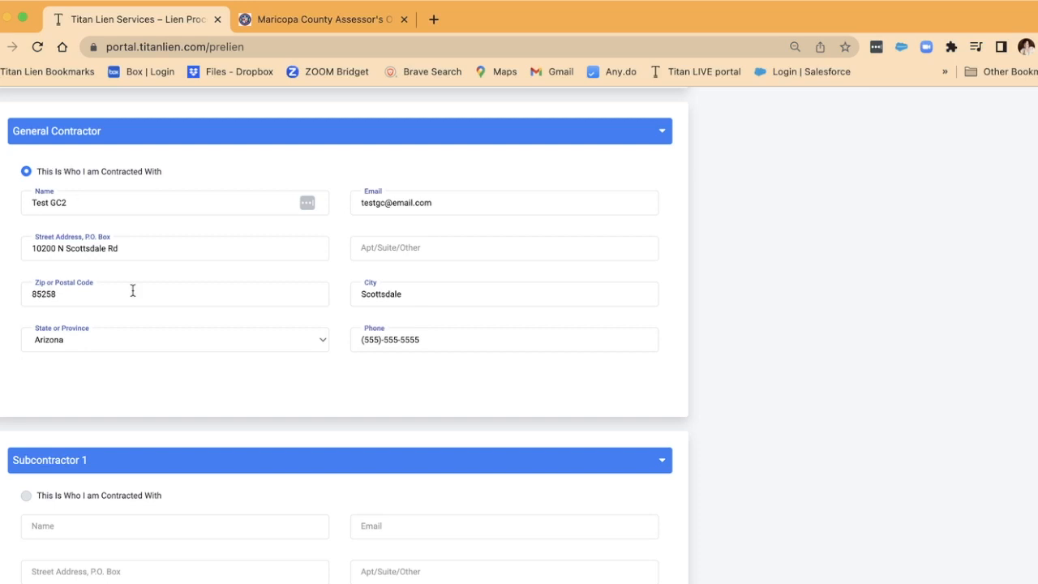
scroll(132, 294, down, 3)
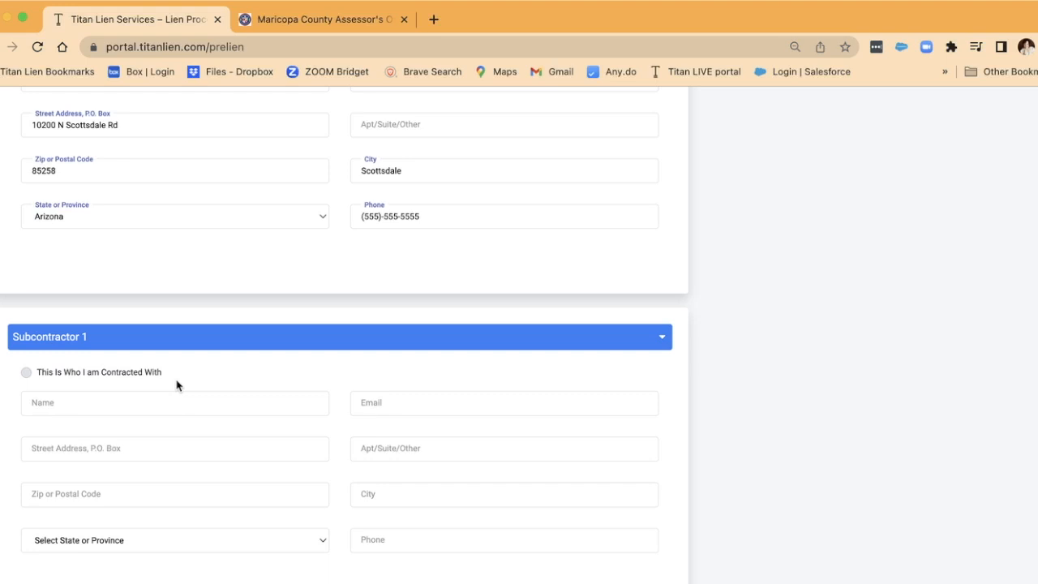
scroll(176, 385, up, 4)
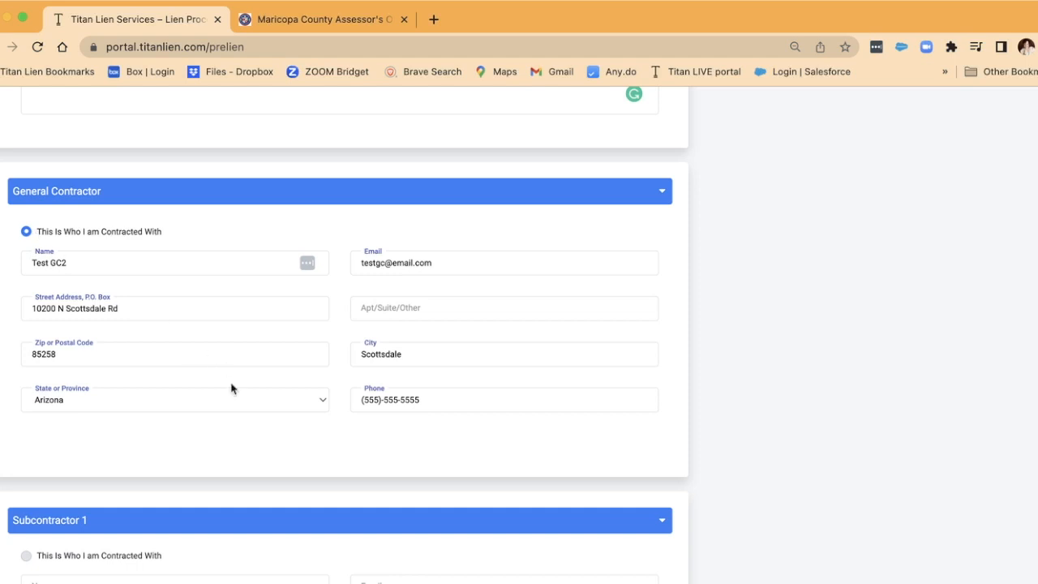
scroll(259, 469, down, 5)
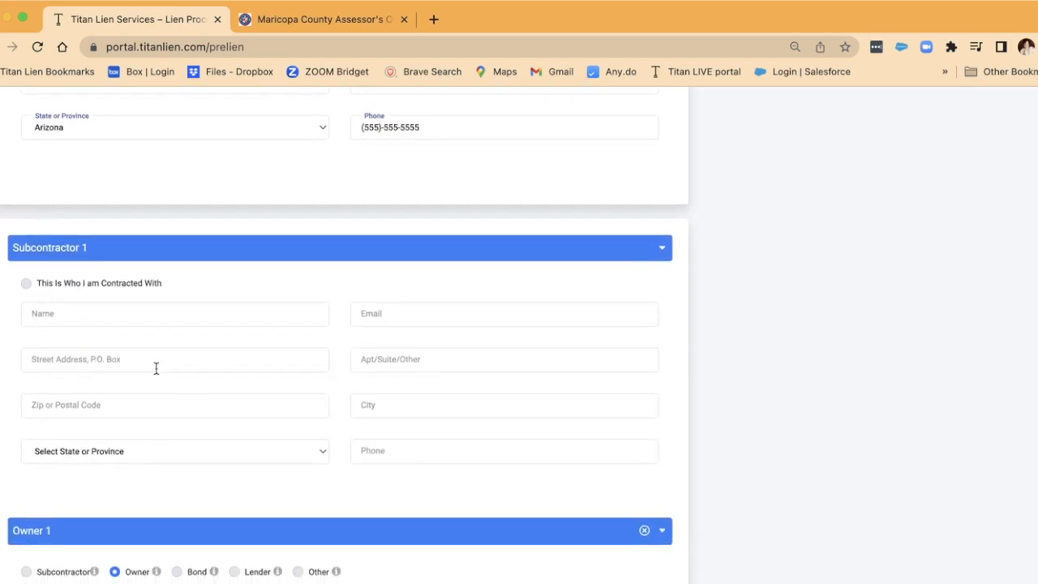
- Mark Subcontractor 1 as the party contracted with, look up "test", and fill the section from the saved contact Test Sub 2
click(26, 283)
scroll(26, 287, up, 4)
scroll(40, 360, down, 2)
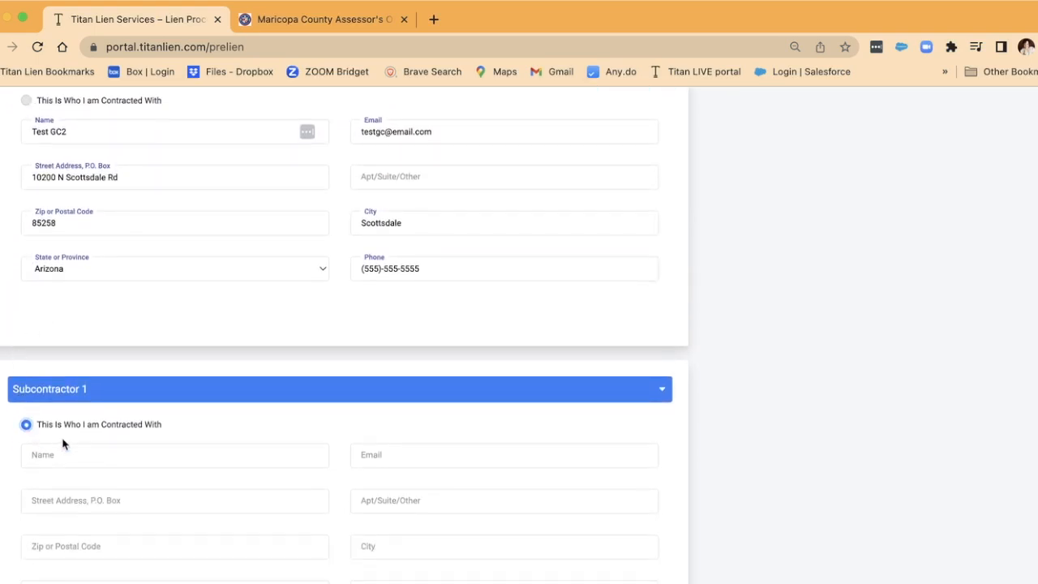
scroll(62, 438, down, 2)
click(57, 397)
text(test)
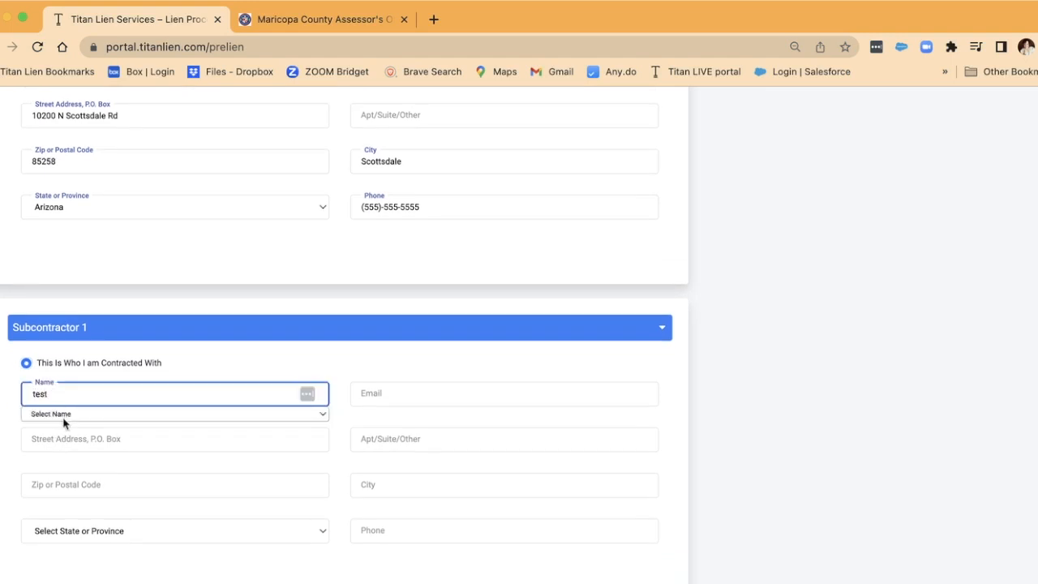
click(64, 417)
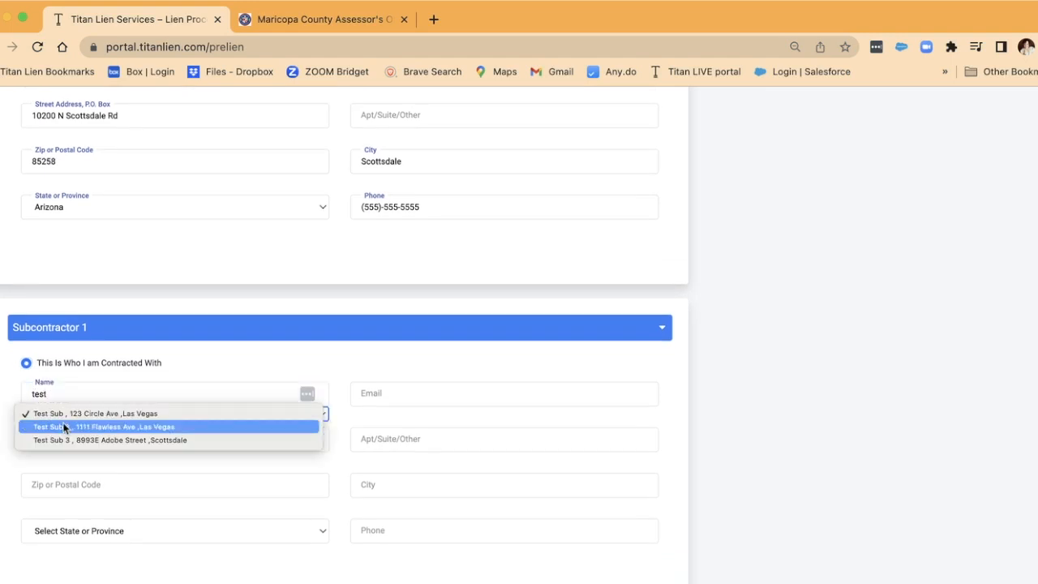
click(64, 426)
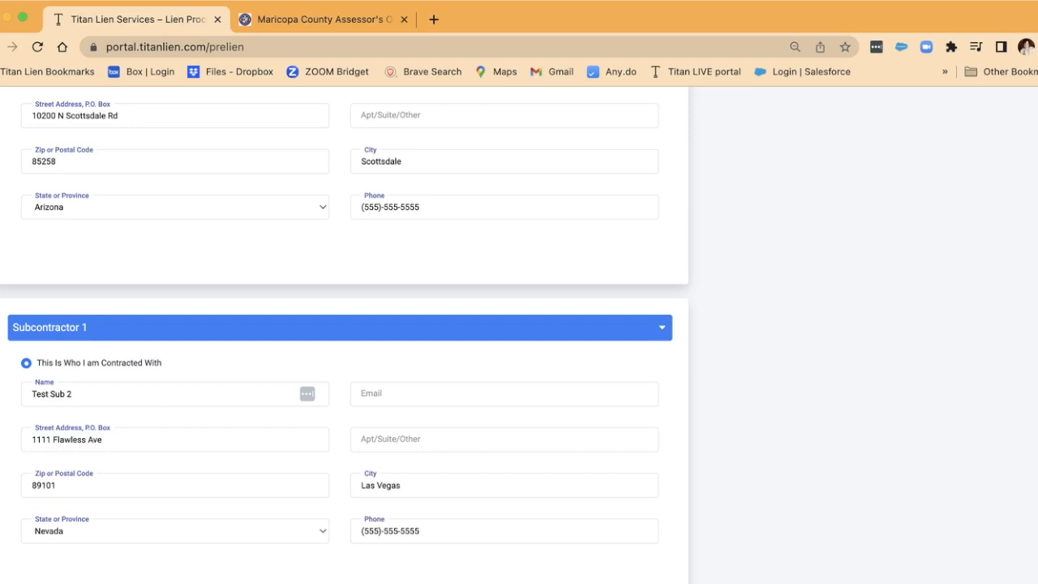
- Look up "test" as the Owner 1 name and fill the section from the saved contact TESt owner 9062022
scroll(90, 419, up, 1)
scroll(90, 419, up, 2)
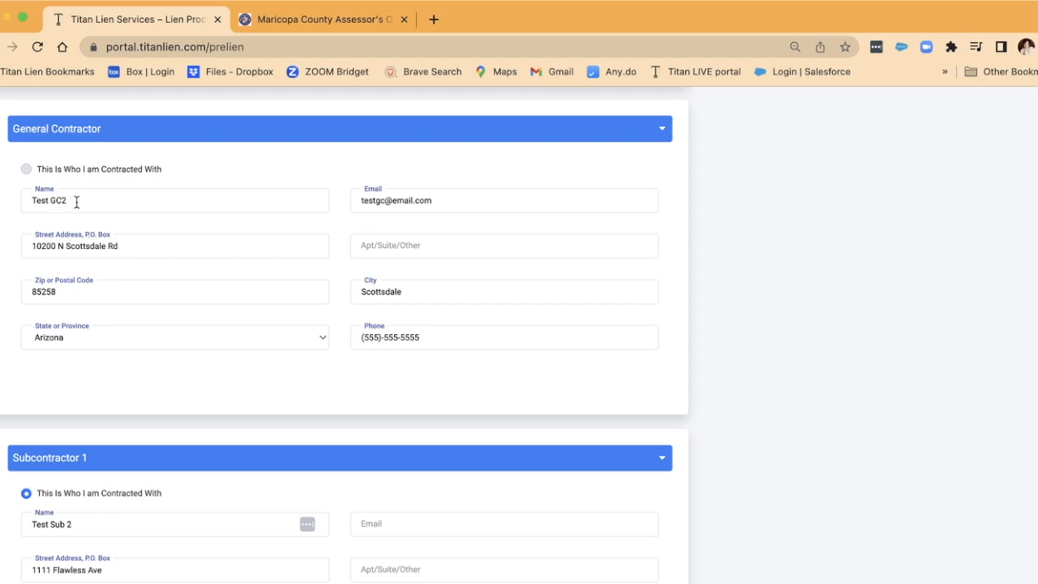
scroll(77, 202, up, 3)
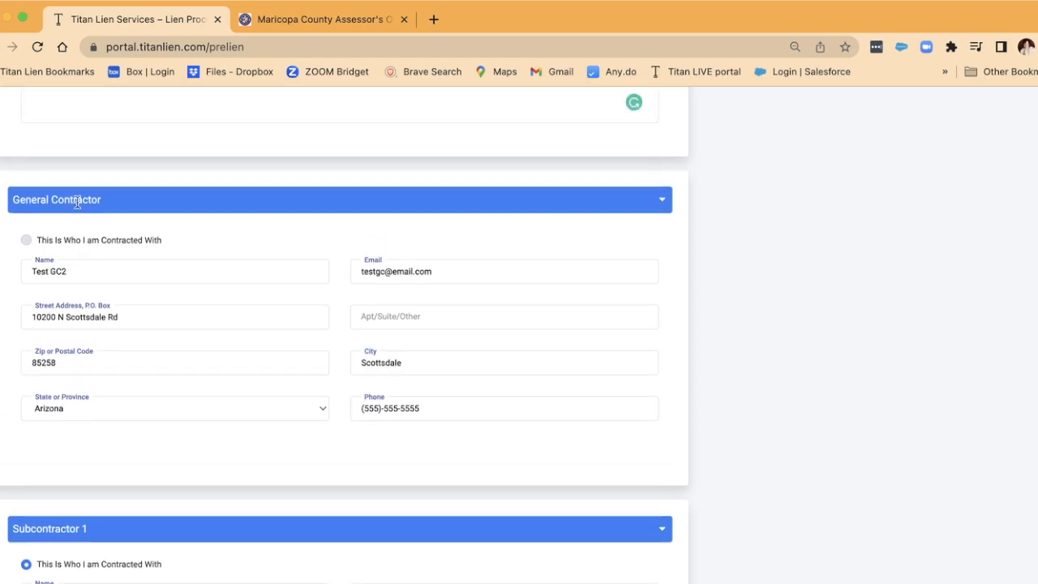
scroll(77, 202, down, 5)
scroll(77, 202, down, 4)
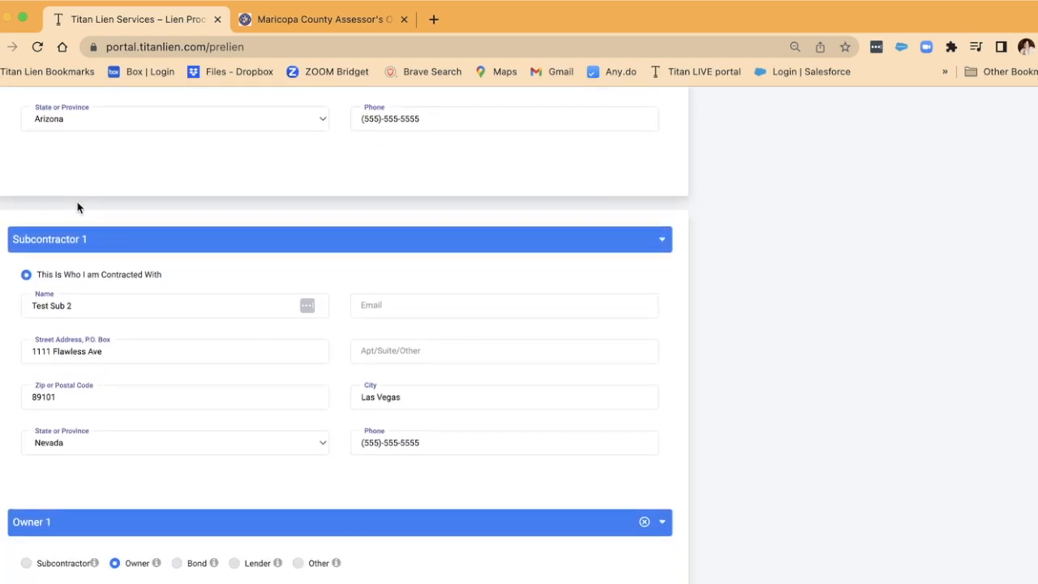
scroll(77, 205, down, 7)
scroll(77, 207, down, 3)
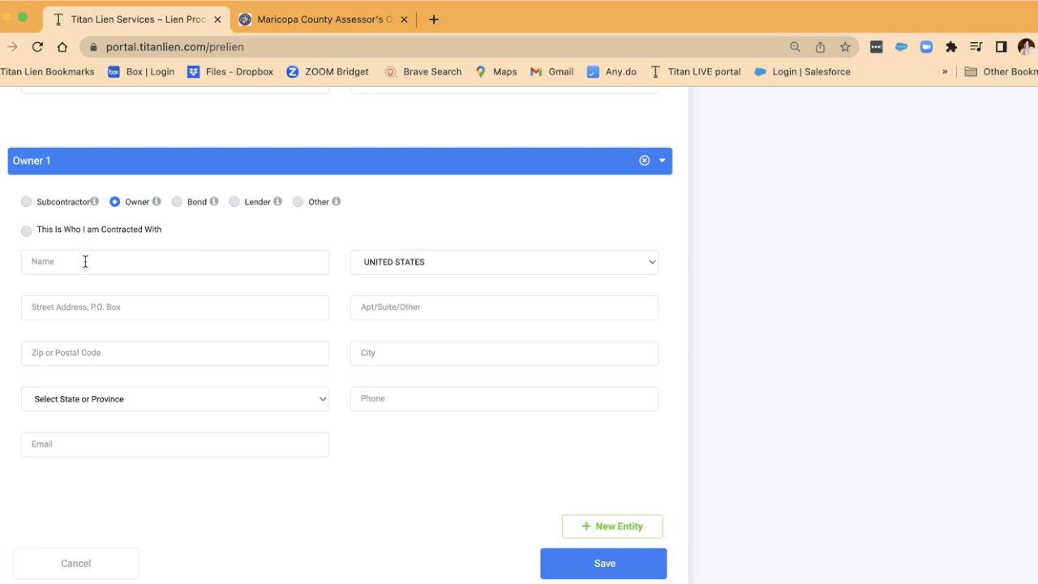
click(85, 261)
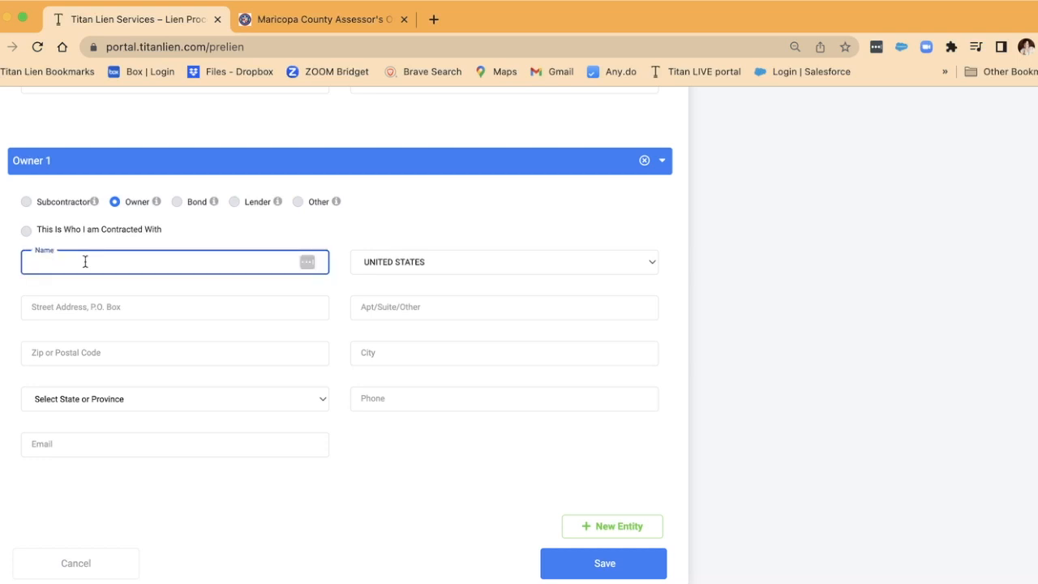
text(test)
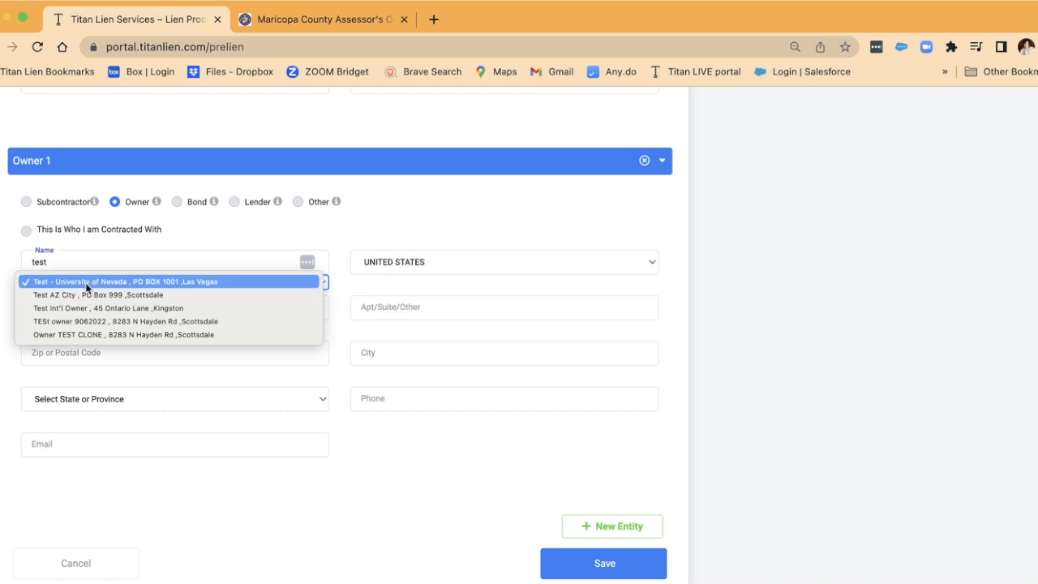
click(78, 321)
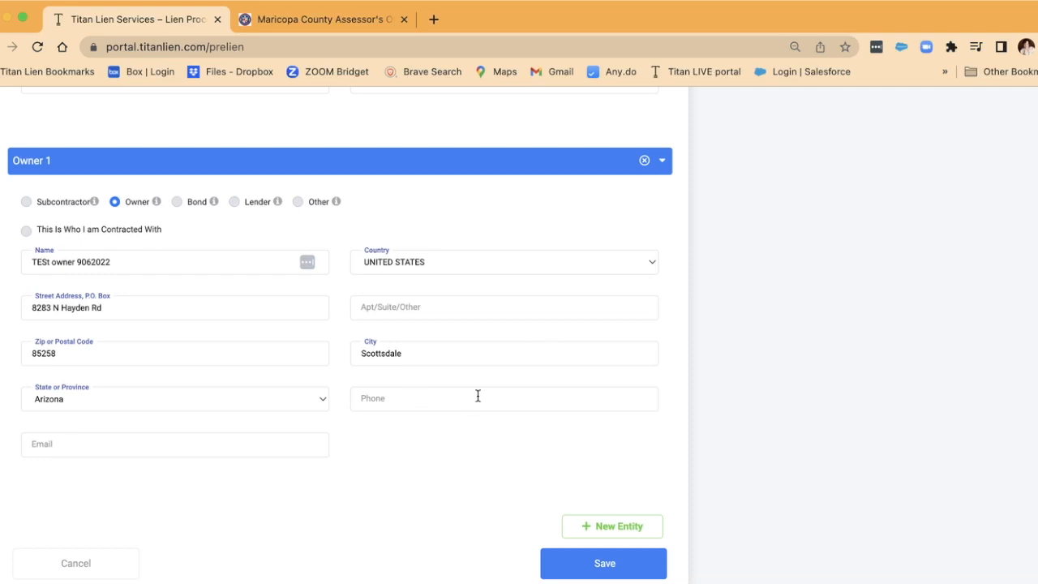
- Add a new entity below Owner 1 and set its type to Lender
click(635, 527)
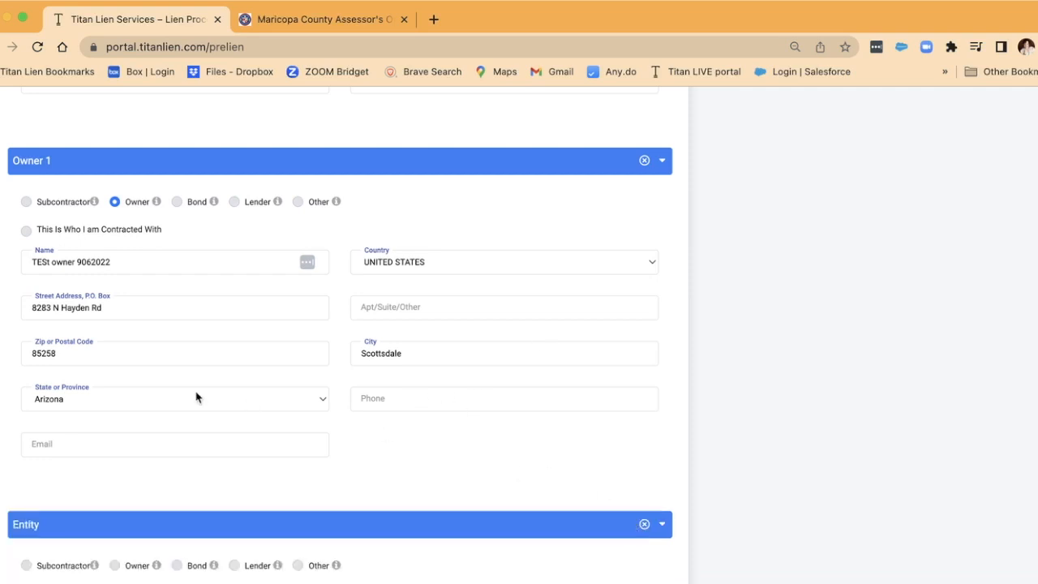
scroll(197, 396, down, 5)
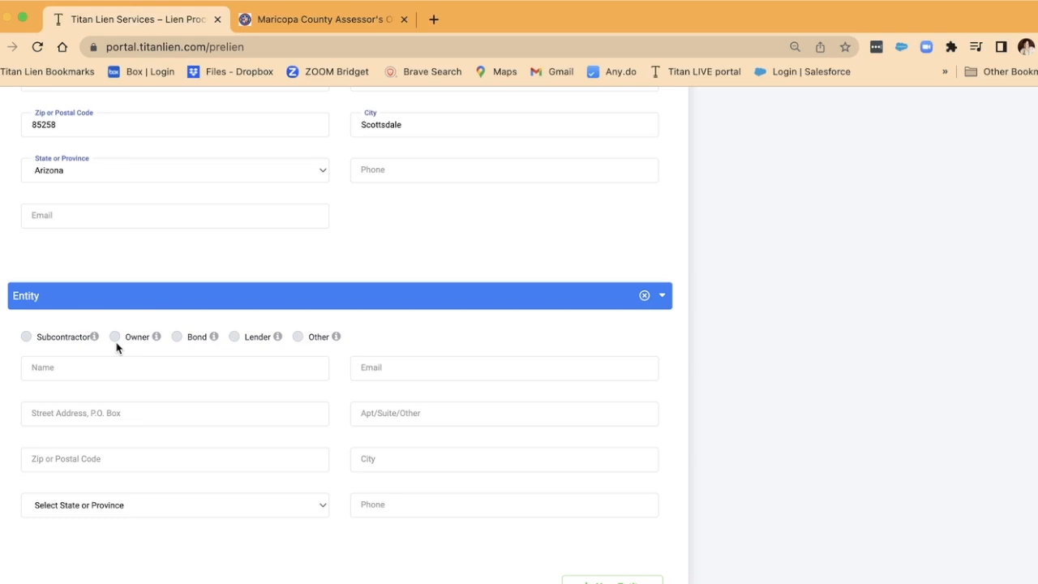
click(234, 337)
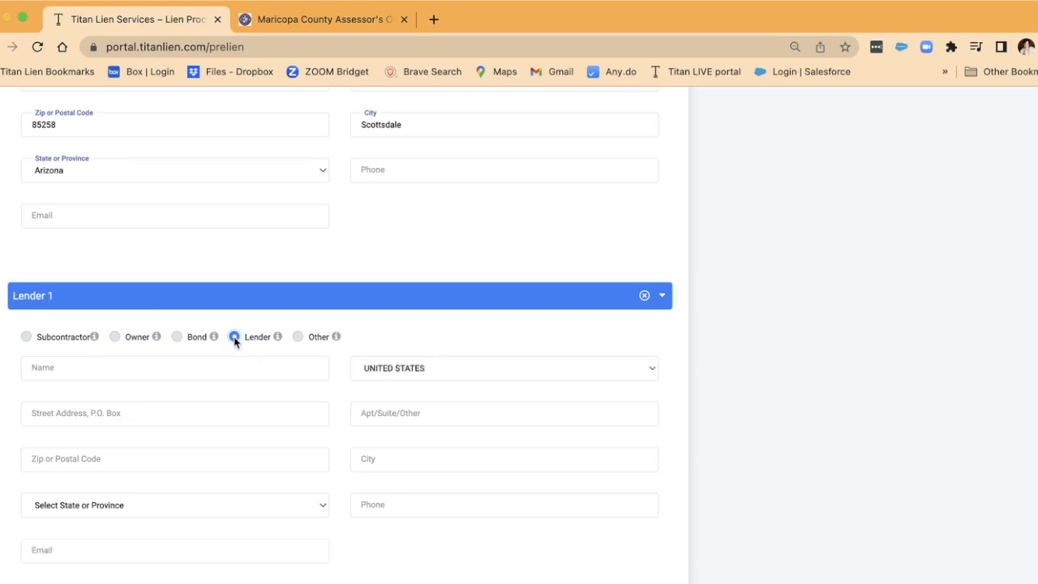
- Switch the new entity's type to Bond to look at its bond fields and set it back to Lender
click(176, 339)
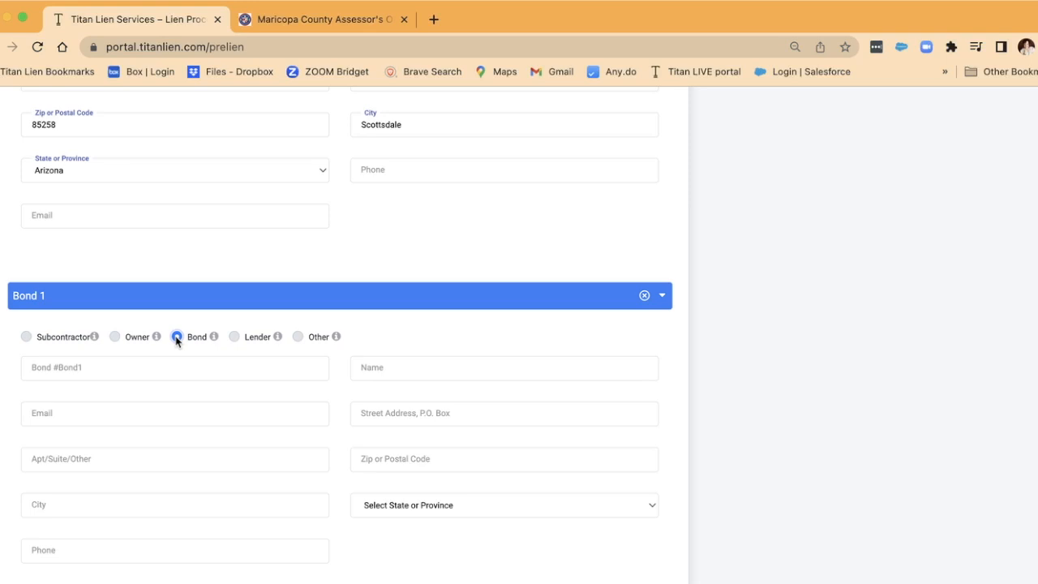
scroll(177, 341, down, 3)
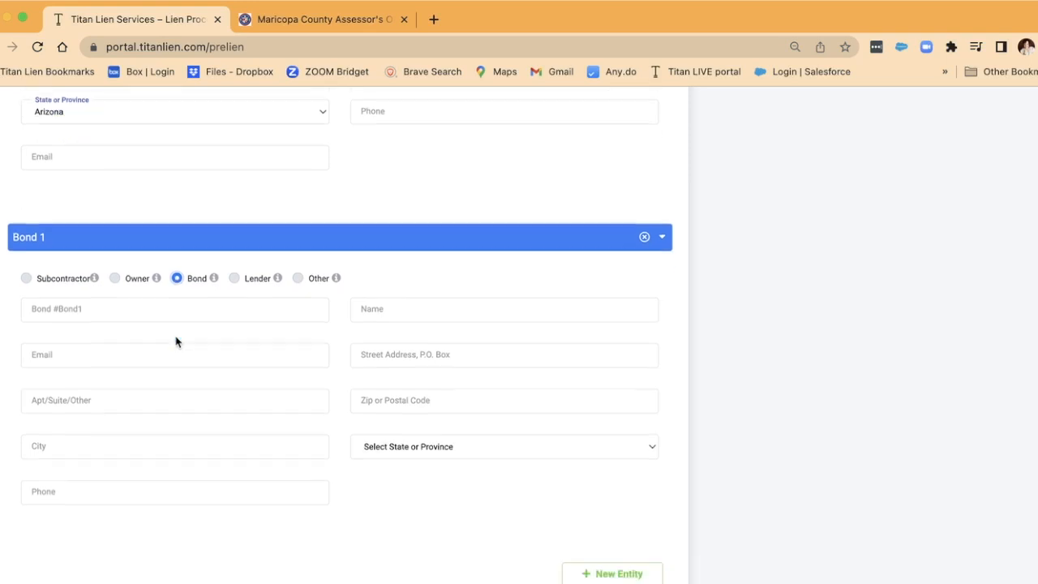
click(103, 274)
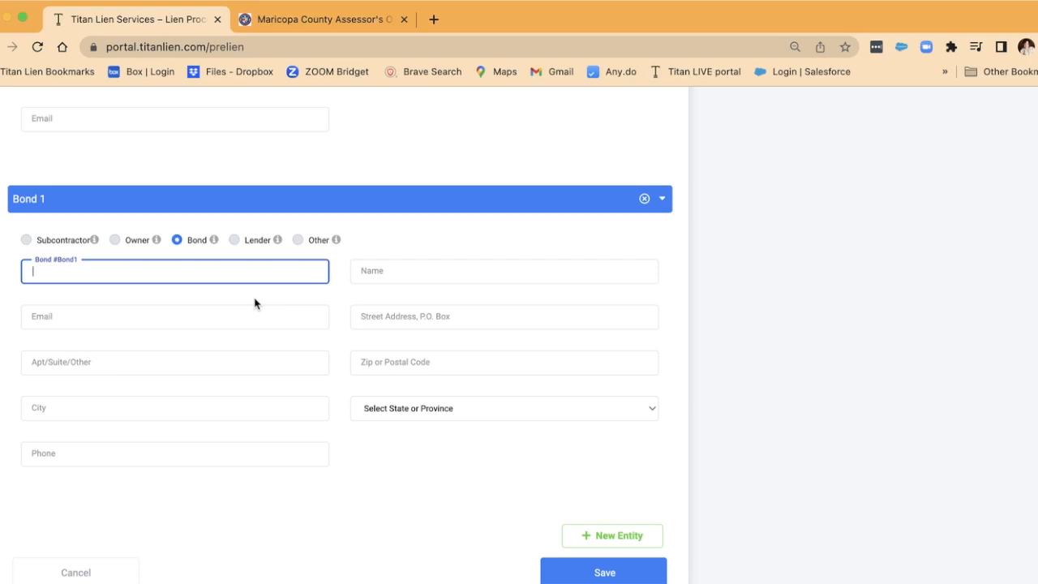
click(235, 241)
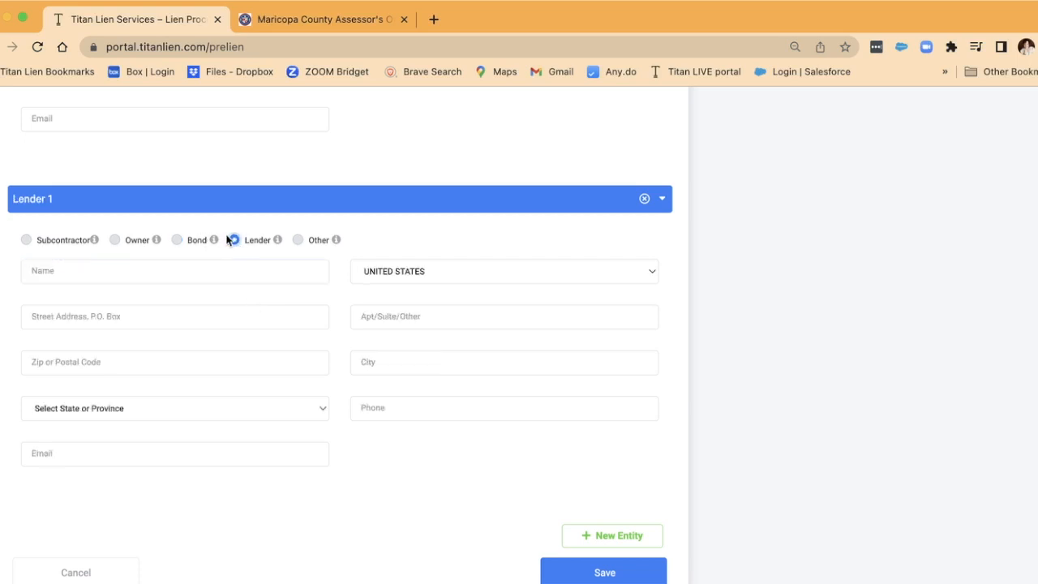
- Add another new entity below the Lender 1 section
scroll(470, 385, down, 2)
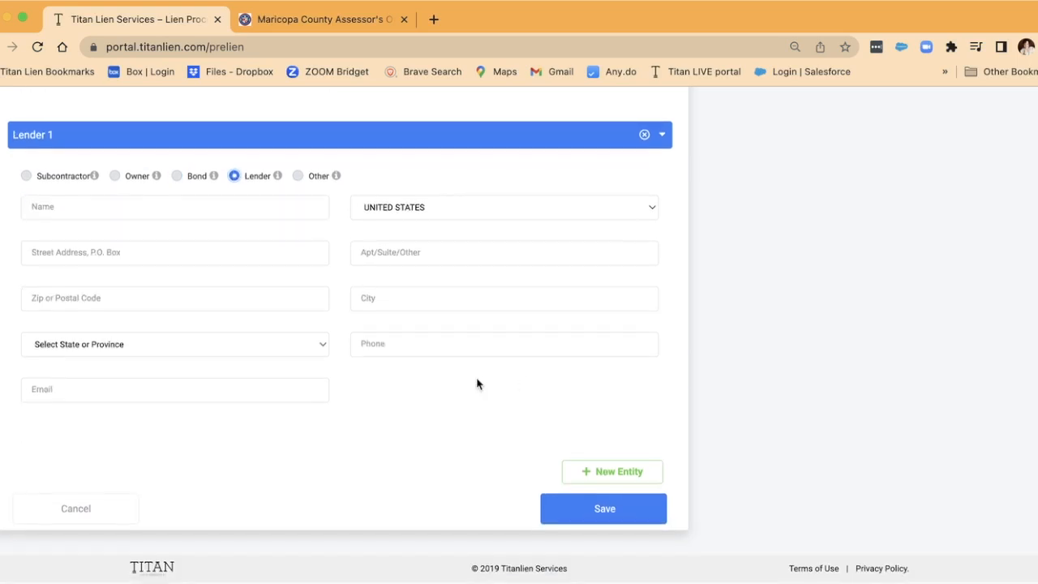
click(631, 477)
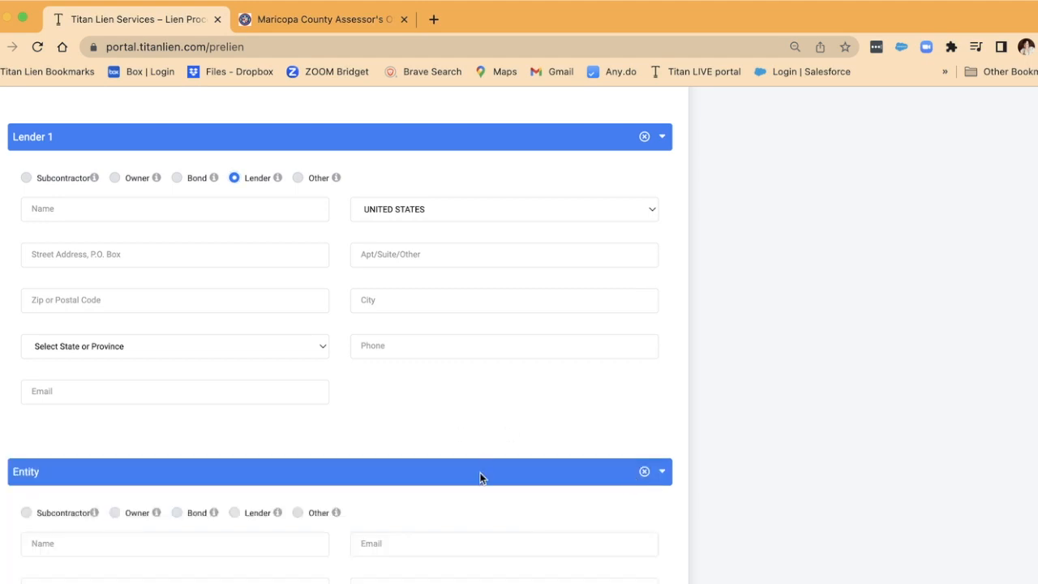
scroll(479, 471, down, 5)
scroll(396, 414, down, 1)
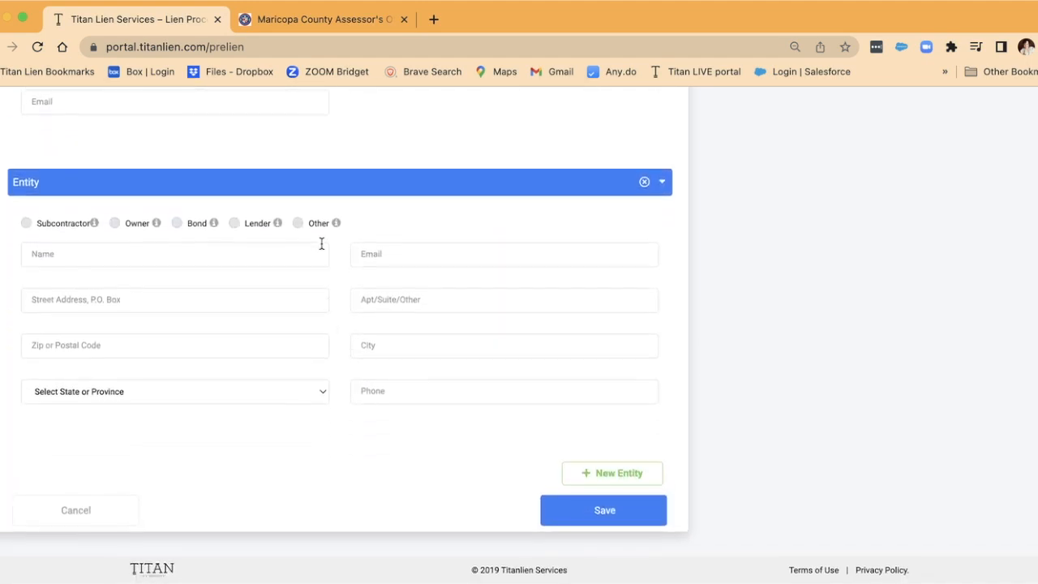
- Set the newest entity's type to Other, then remove both the Other 1 and Lender 1 sections from the prelien
click(297, 223)
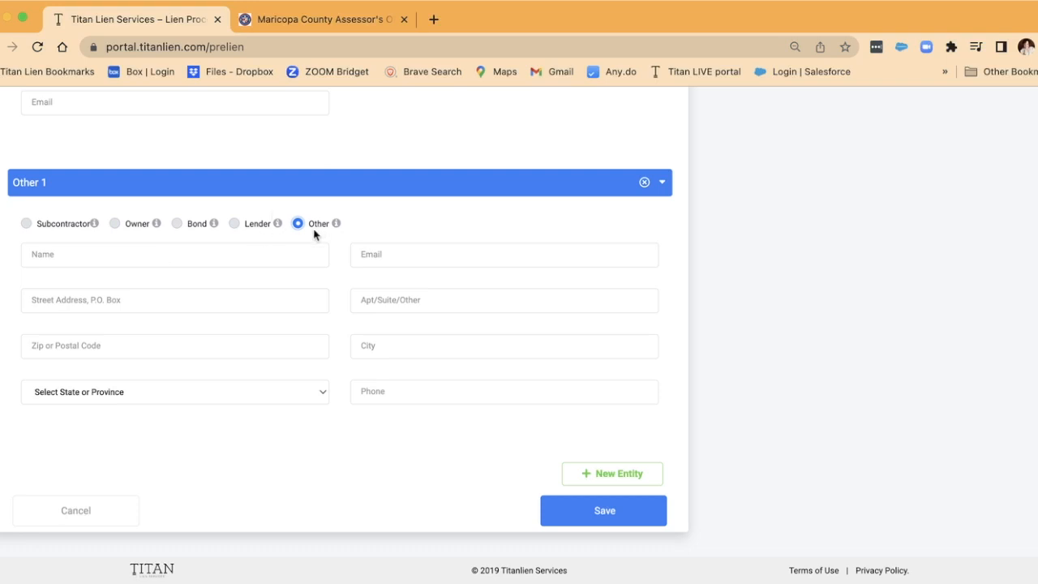
click(645, 184)
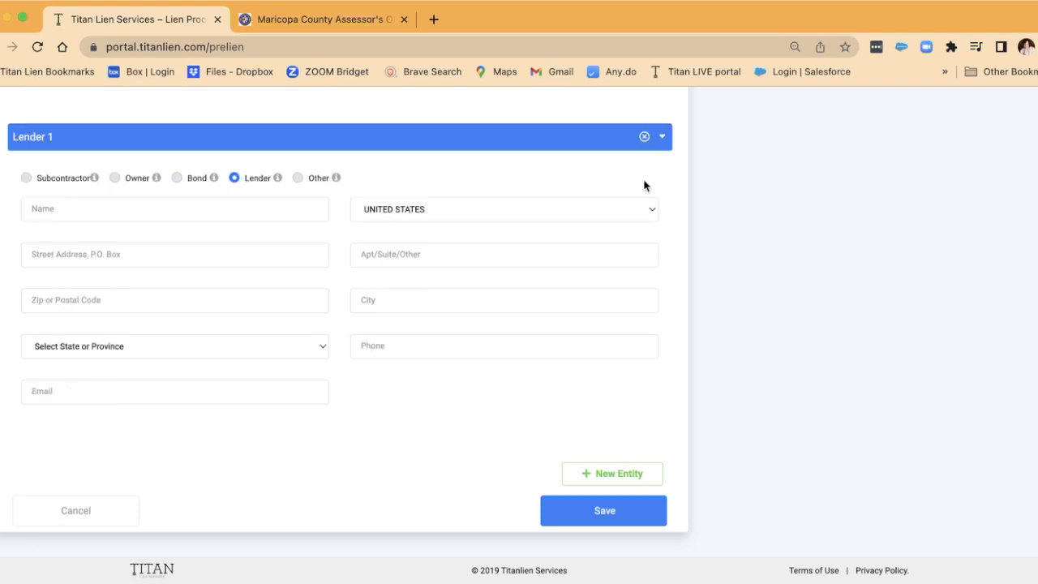
click(645, 137)
- Check the remaining contractor, subcontractor and owner sections and save the prelien
scroll(556, 179, up, 4)
scroll(556, 178, down, 1)
scroll(557, 179, down, 2)
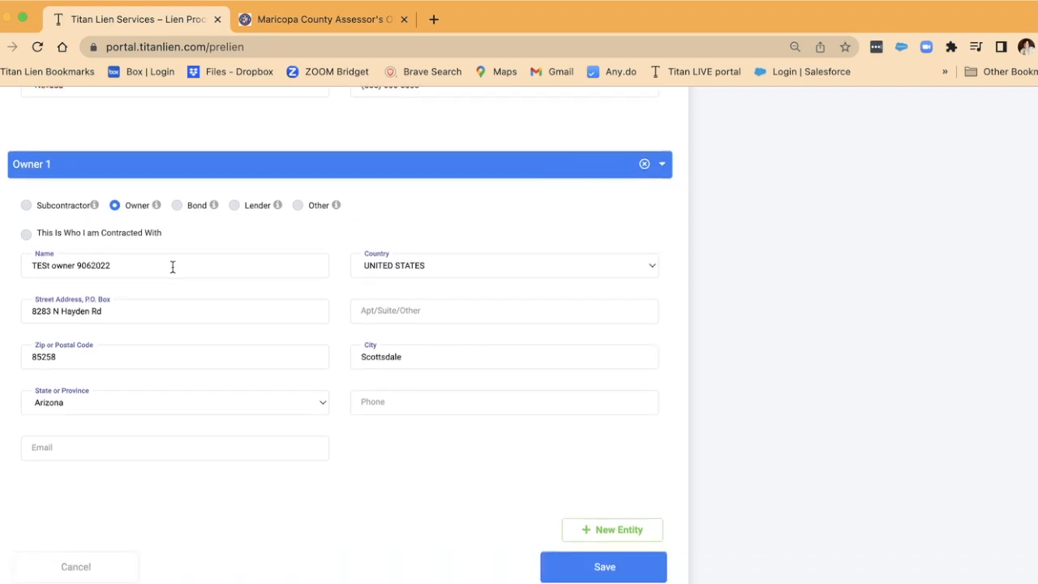
scroll(384, 340, down, 2)
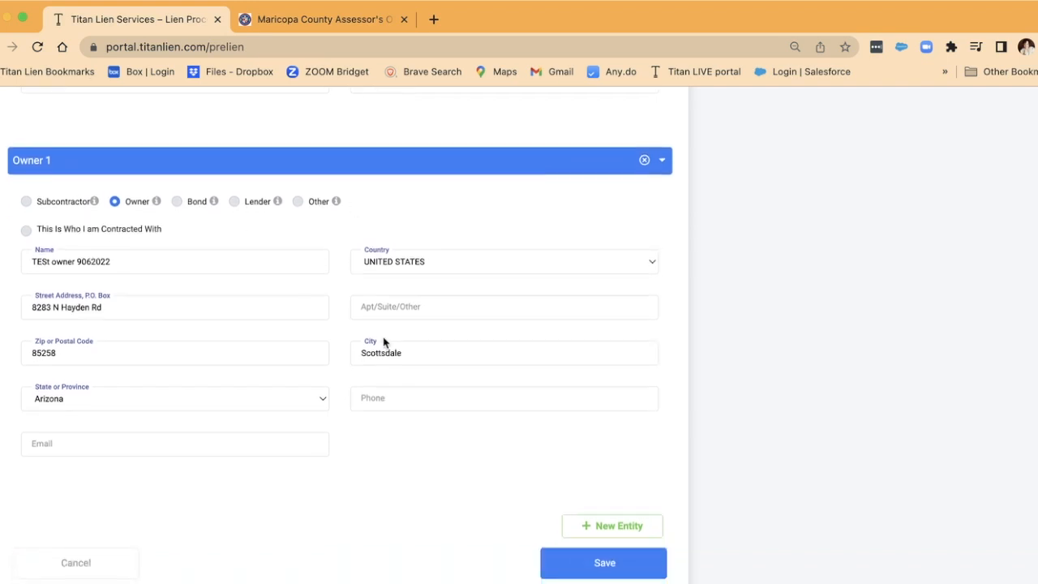
click(603, 519)
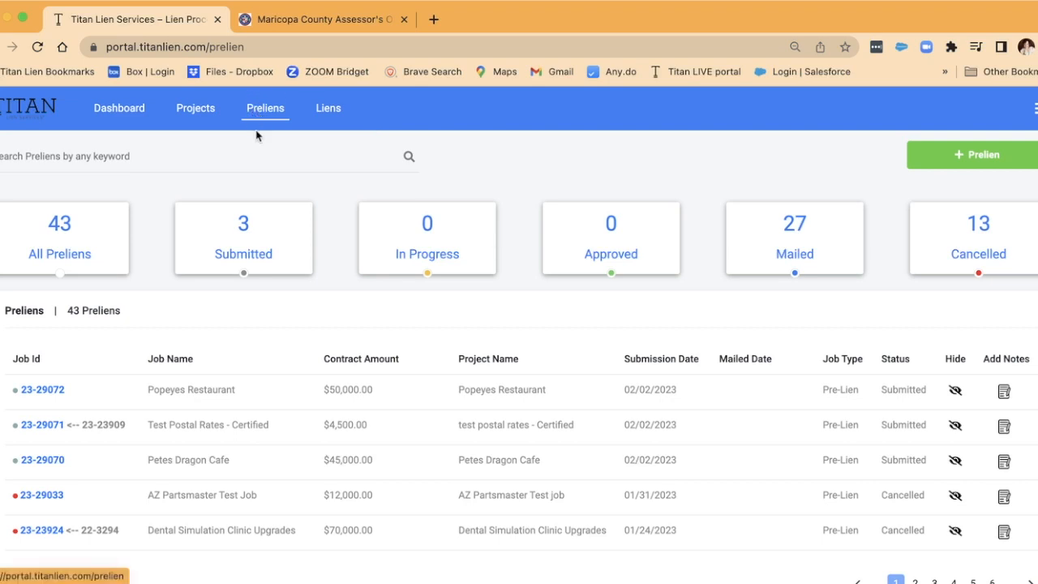
- Filter the preliens to Submitted and open the Popeyes Restaurant job
scroll(247, 243, down, 1)
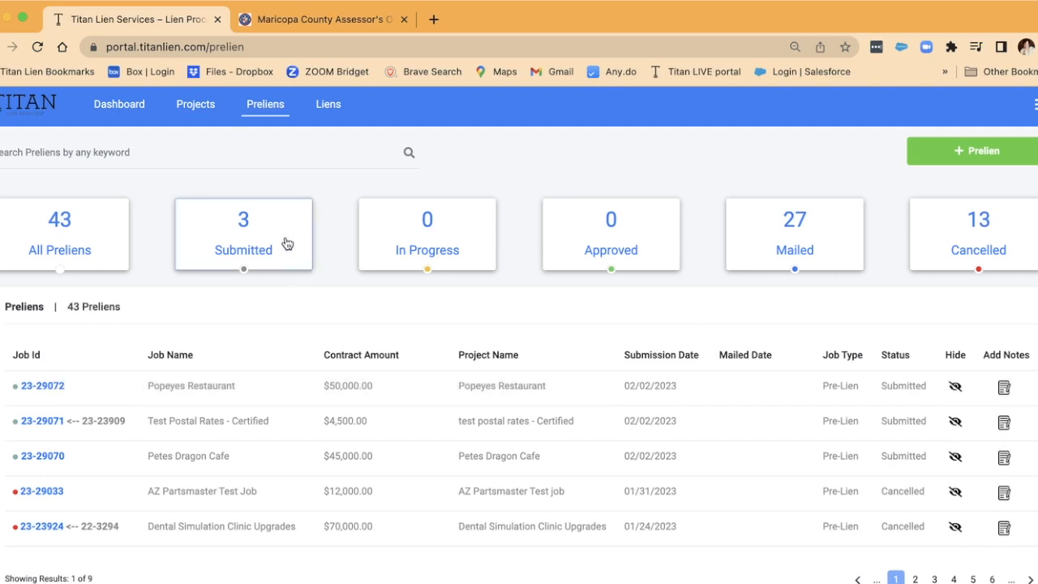
click(249, 235)
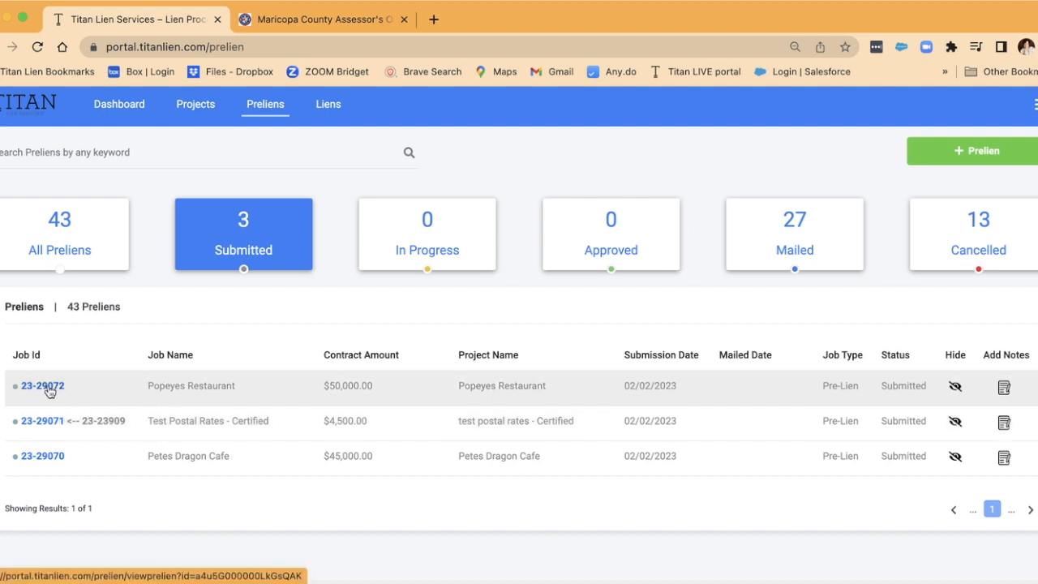
click(49, 389)
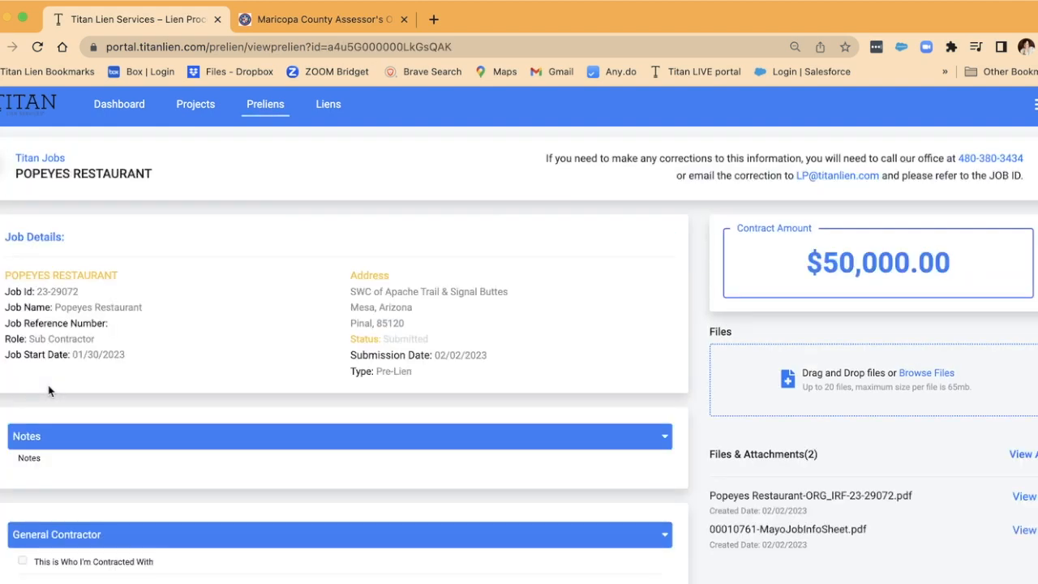
- View the attached file 00010761-MayoJobInfoSheet.pdf, read through the sheet and close it
scroll(874, 453, down, 3)
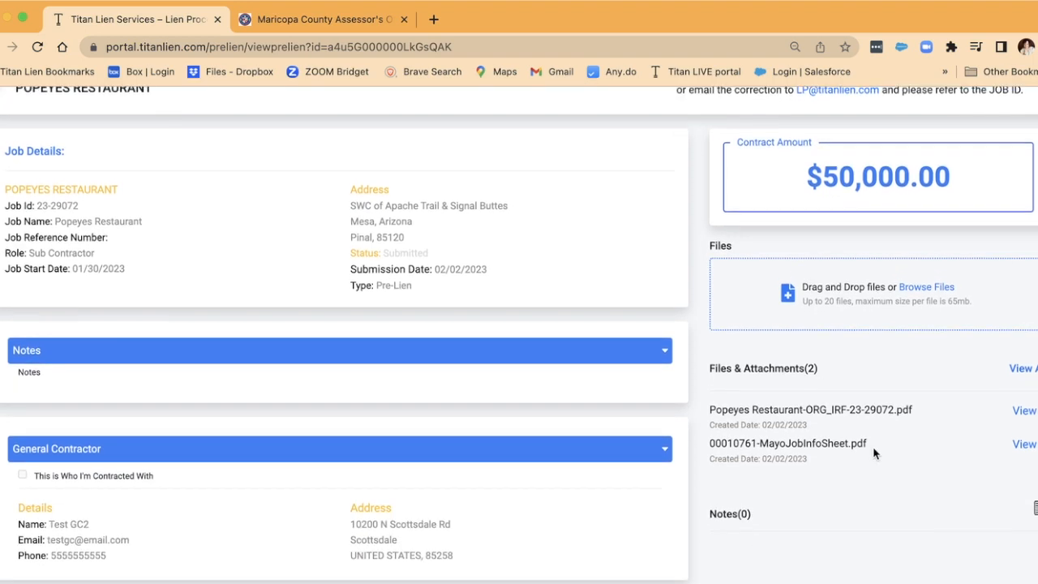
click(1024, 398)
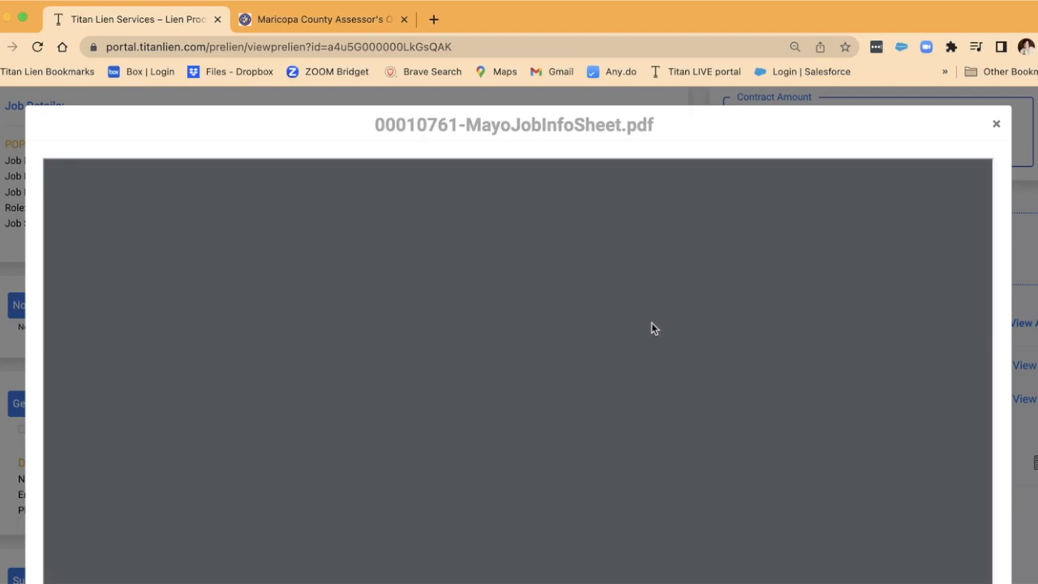
scroll(653, 327, down, 3)
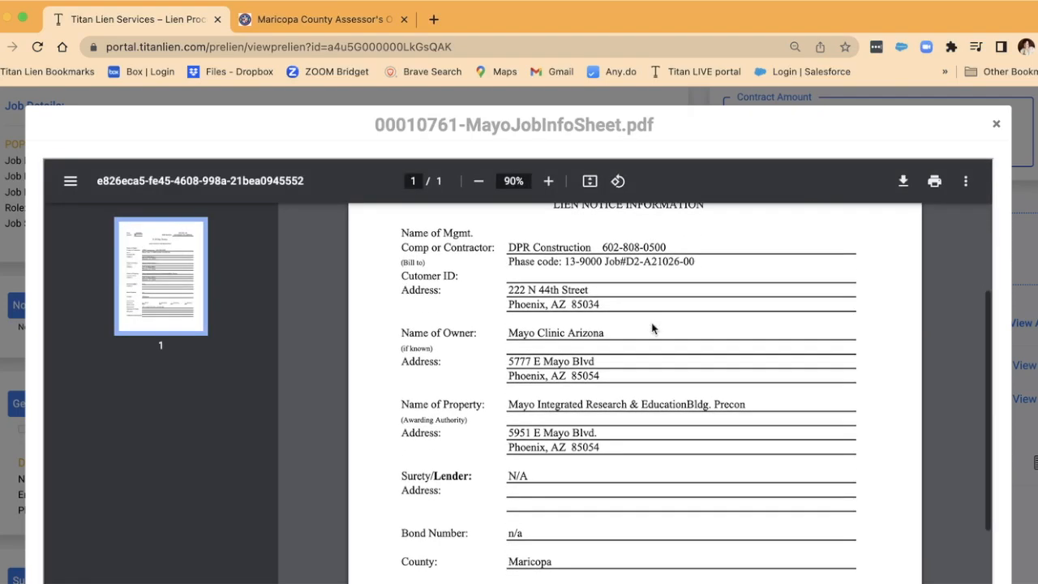
scroll(653, 327, down, 3)
scroll(653, 326, up, 2)
scroll(653, 327, up, 5)
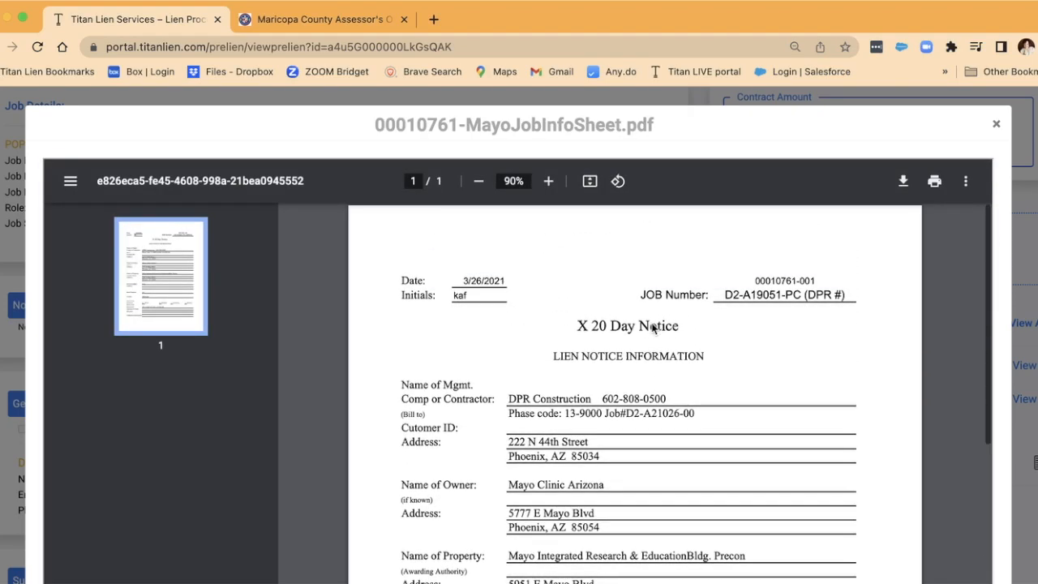
click(995, 124)
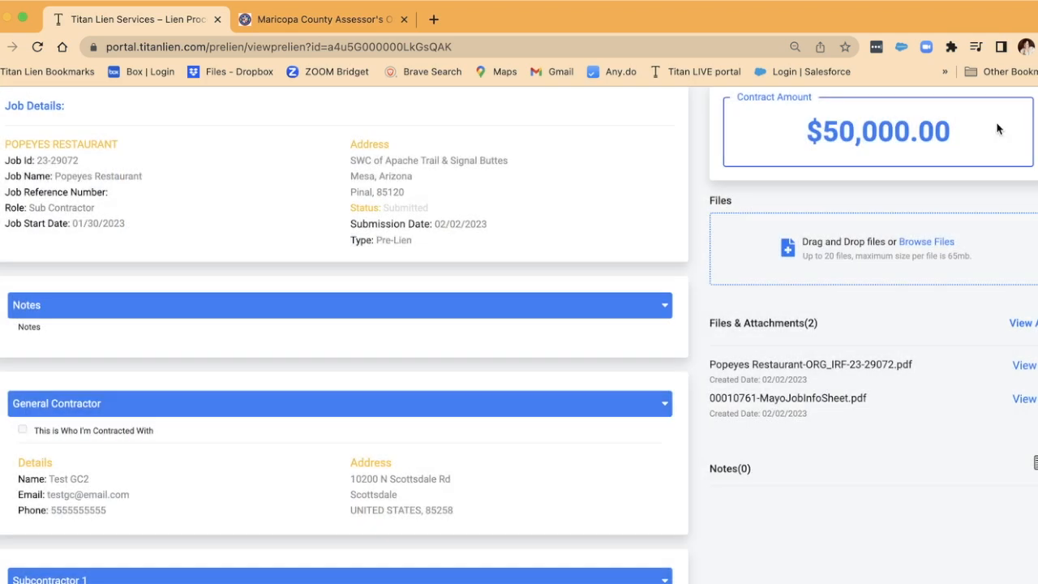
- Review the submitted prelien's job details, notes, files, General Contractor, Subcontractor 1 and Owner 1 sections
scroll(790, 420, down, 2)
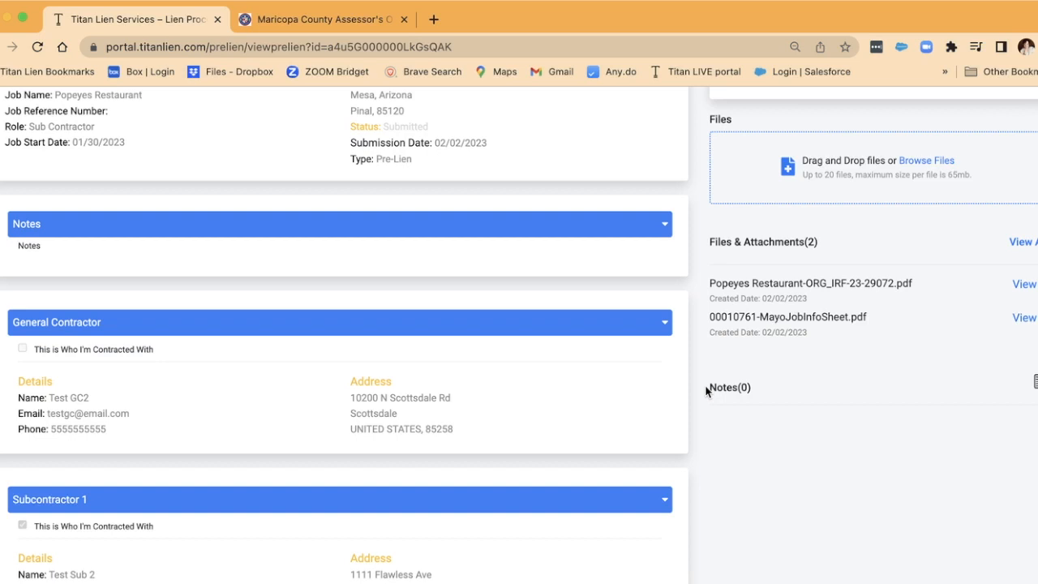
scroll(517, 454, down, 3)
scroll(518, 456, down, 5)
scroll(518, 456, up, 5)
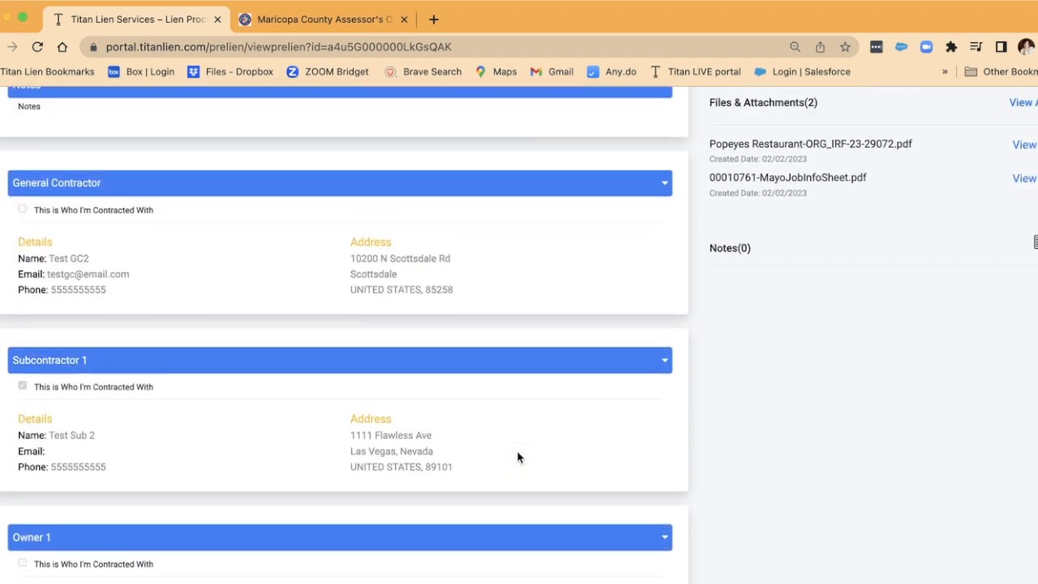
scroll(517, 458, up, 8)
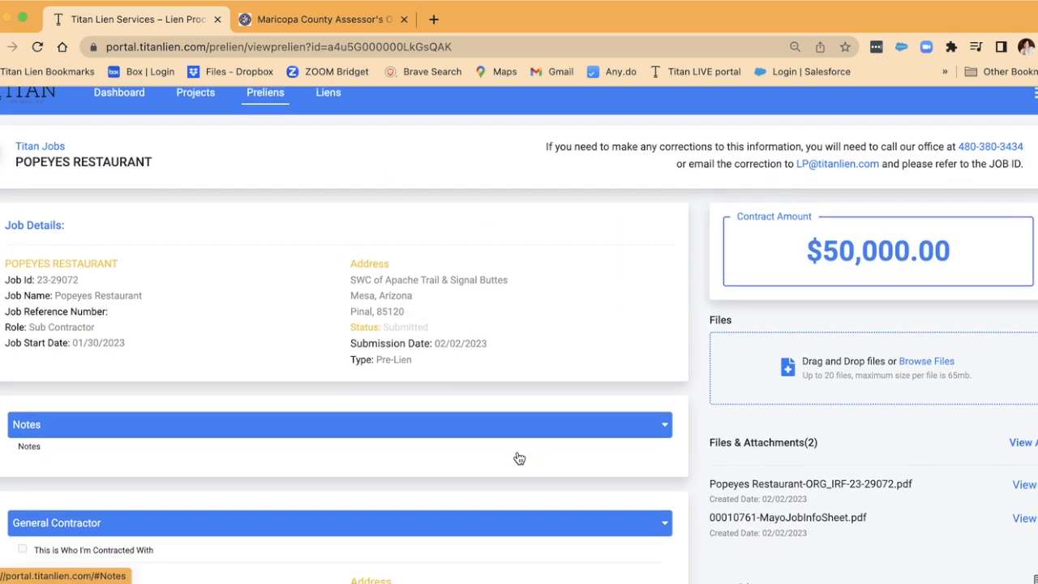
scroll(519, 458, down, 8)
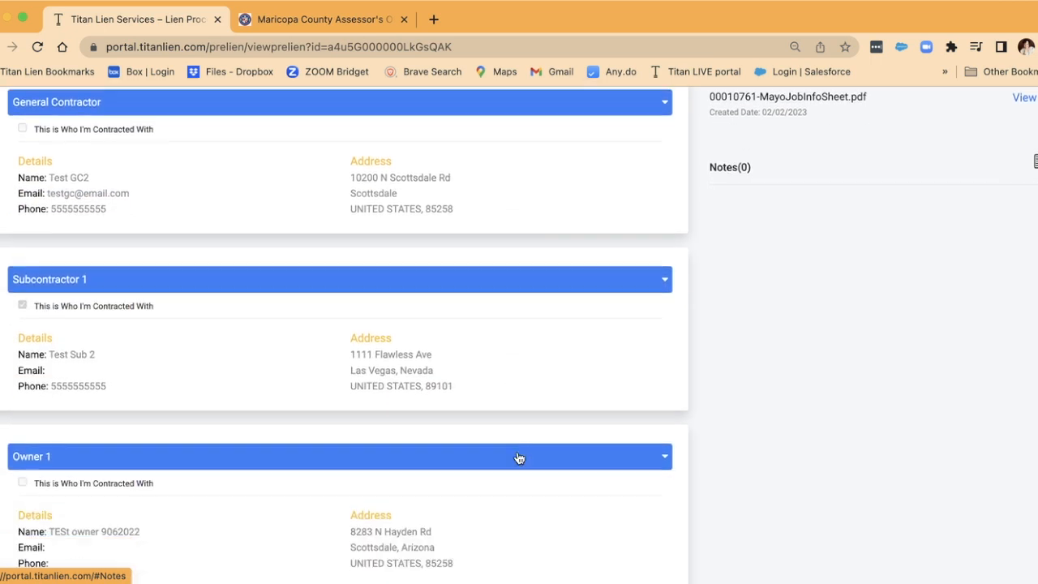
scroll(519, 458, down, 3)
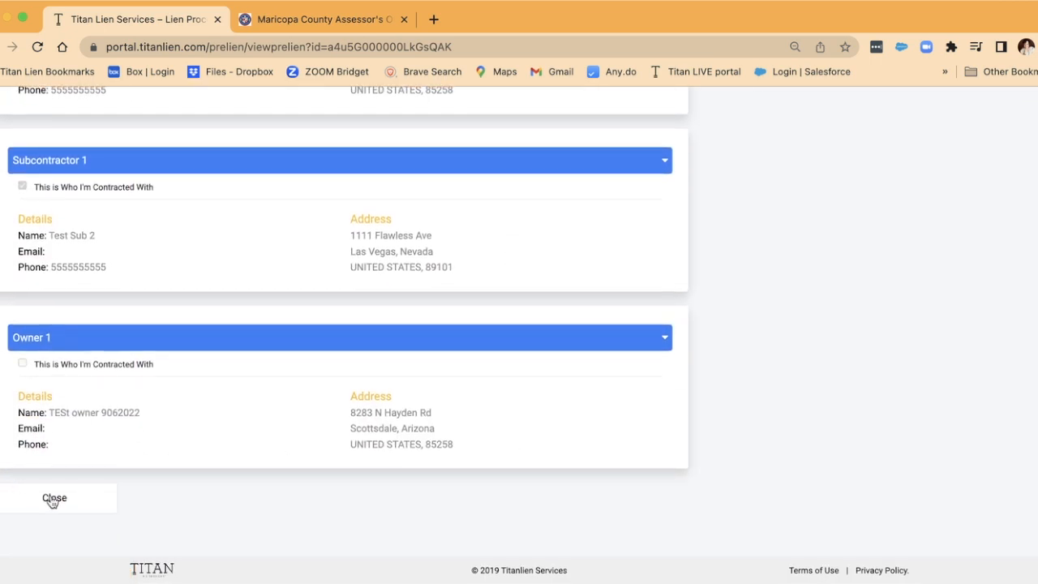
scroll(240, 311, up, 6)
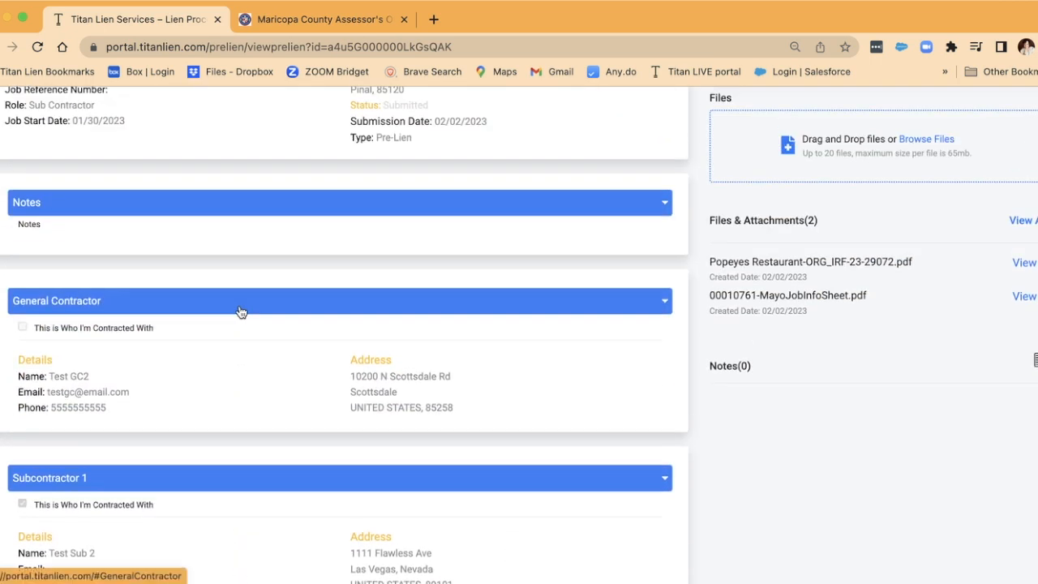
scroll(256, 251, up, 5)
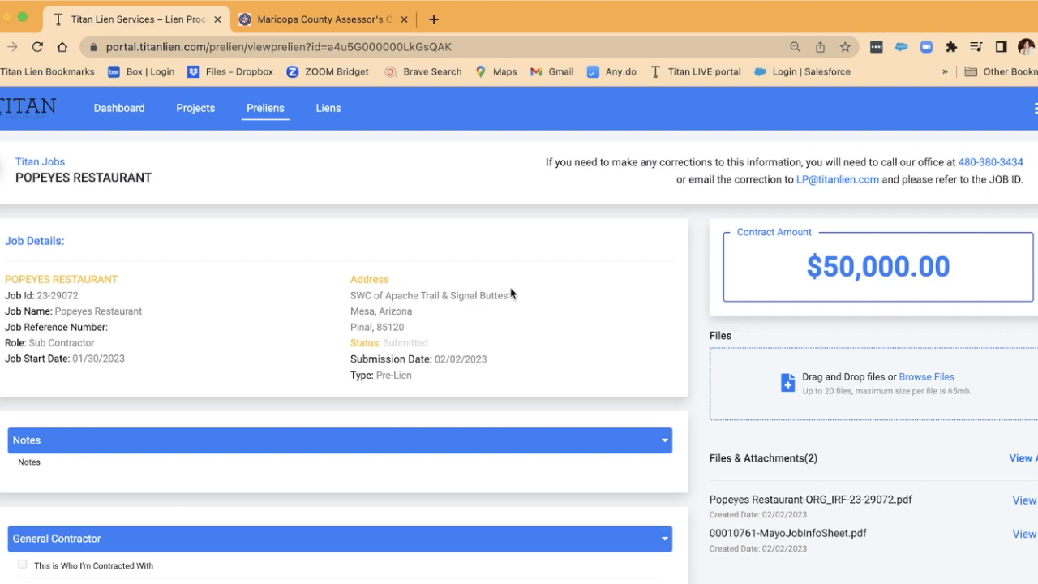
- Switch to the Maricopa County parcel viewer and inspect the owner information of the parcels southwest of Apache Trail and Signal Butte Road
click(312, 23)
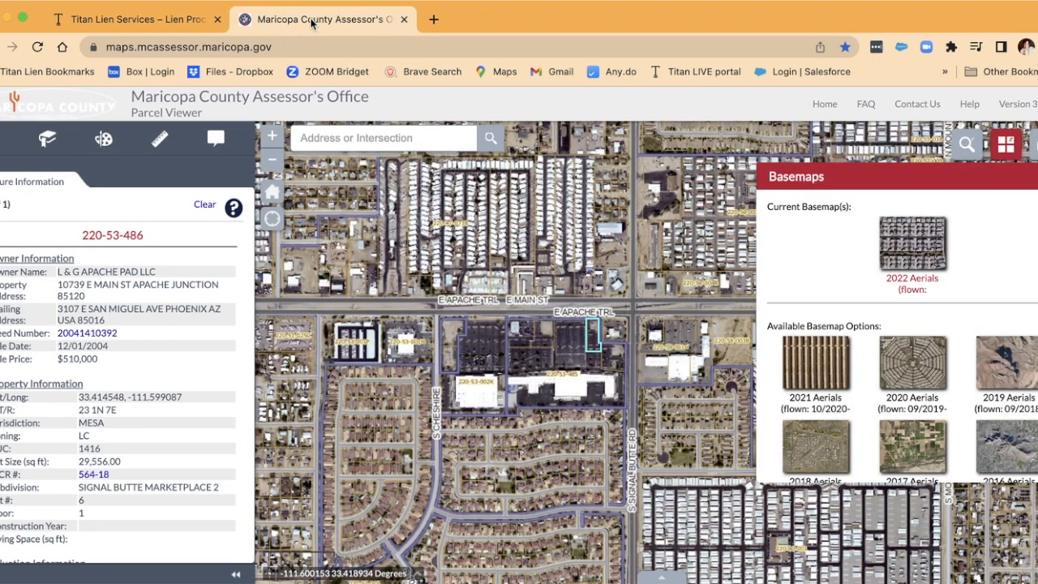
drag(475, 224, 600, 248)
click(272, 137)
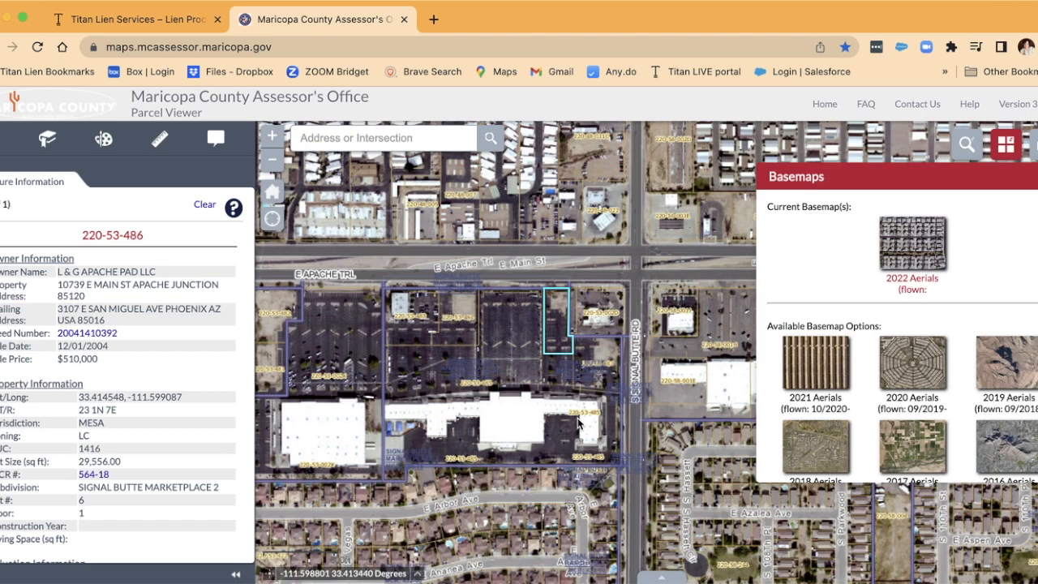
click(272, 135)
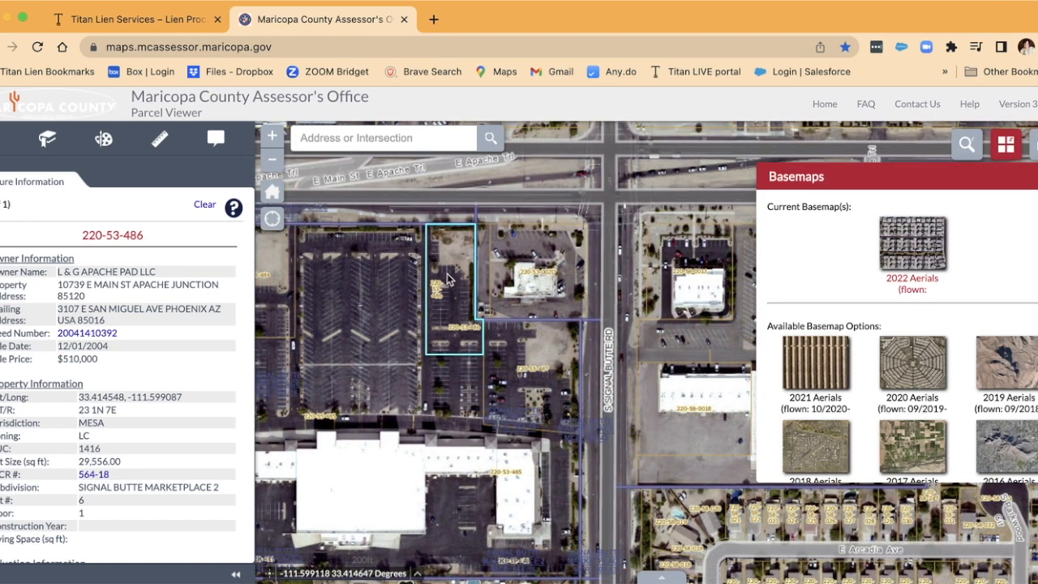
click(531, 275)
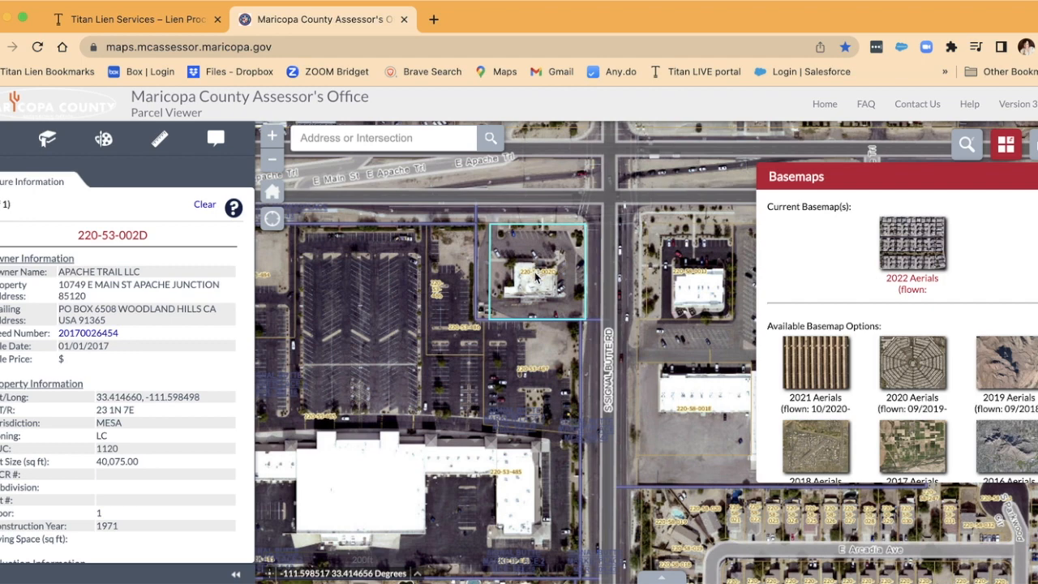
click(435, 291)
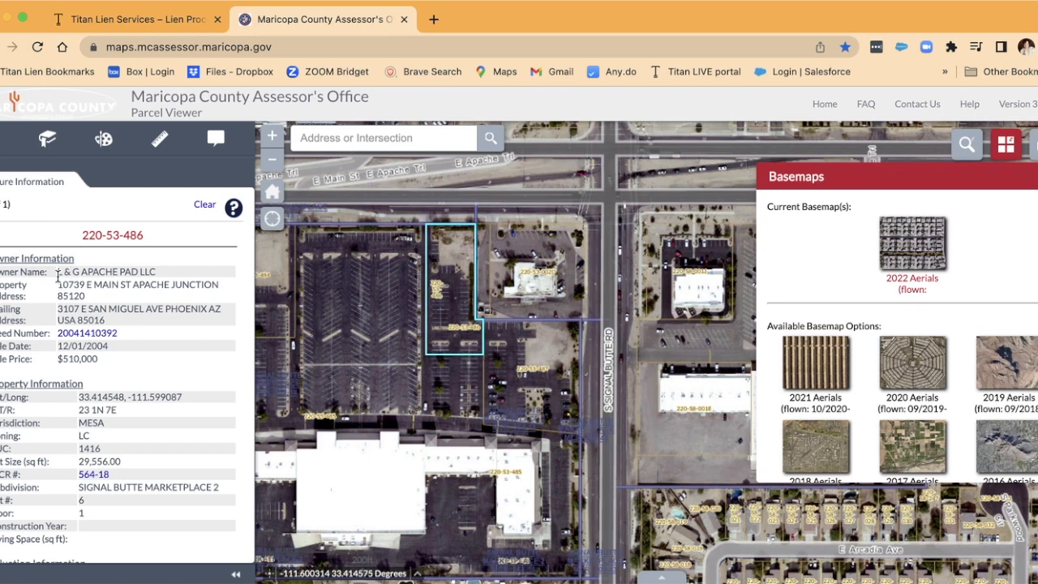
click(531, 369)
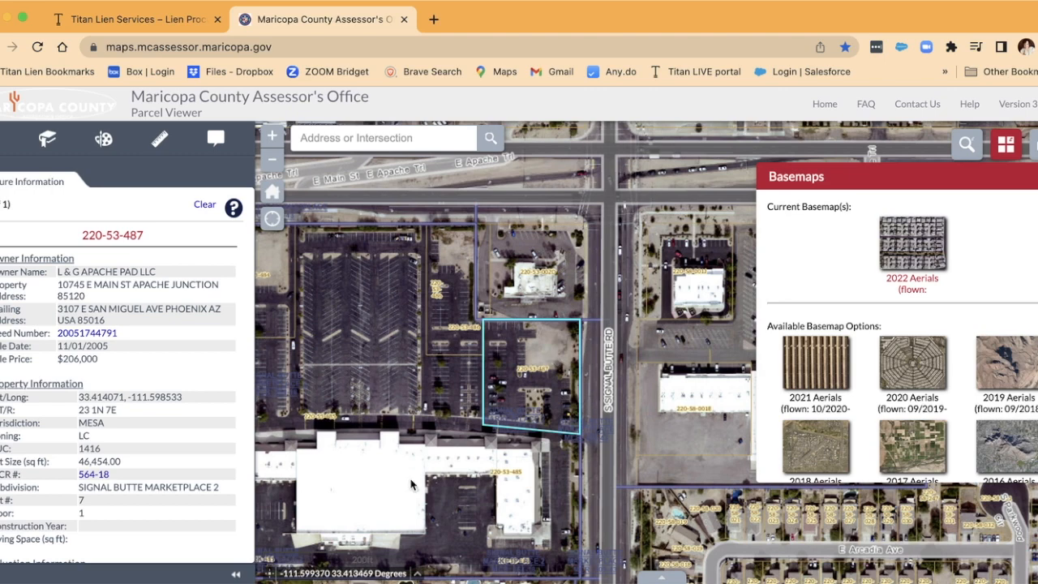
click(498, 470)
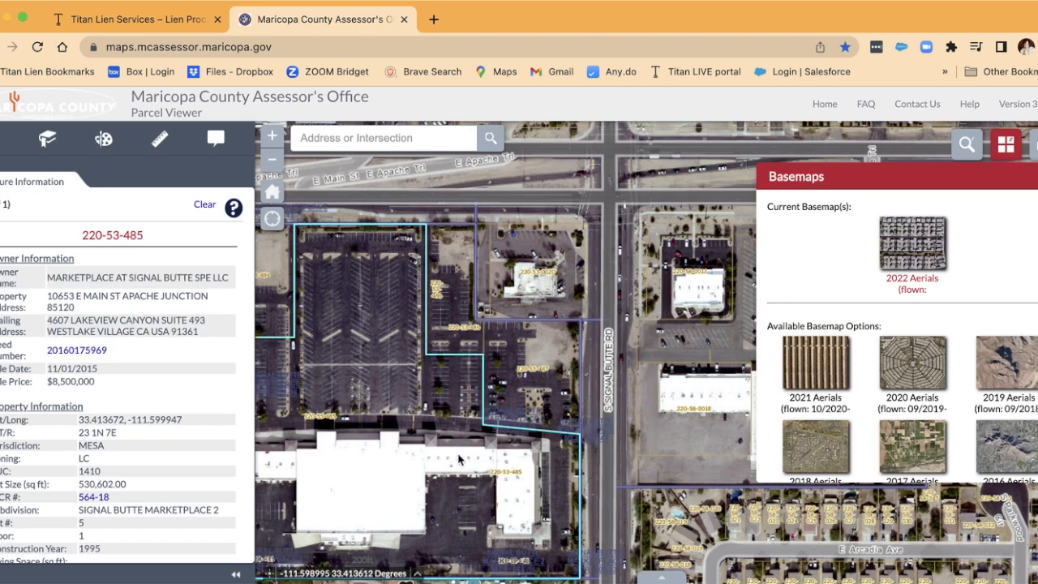
drag(397, 460, 472, 434)
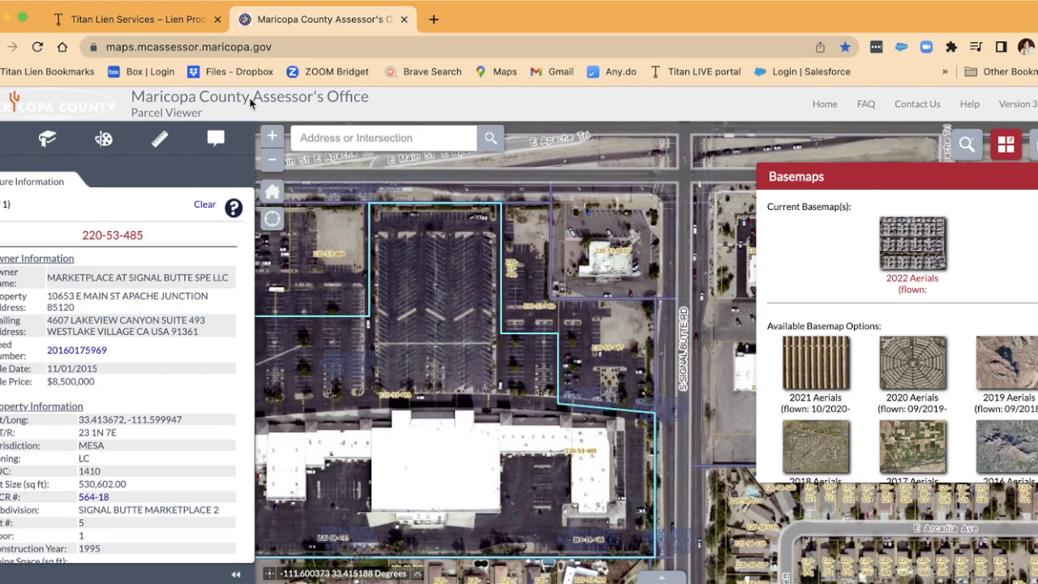
- Recheck the job address in the Titan portal and examine the whole shopping center parcel on the Maricopa County map
click(140, 21)
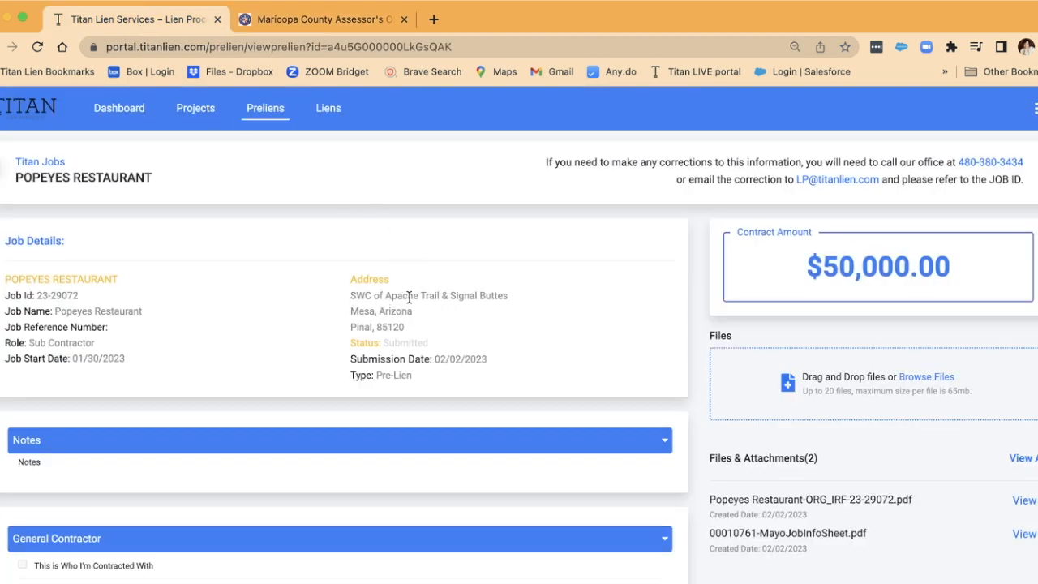
click(323, 19)
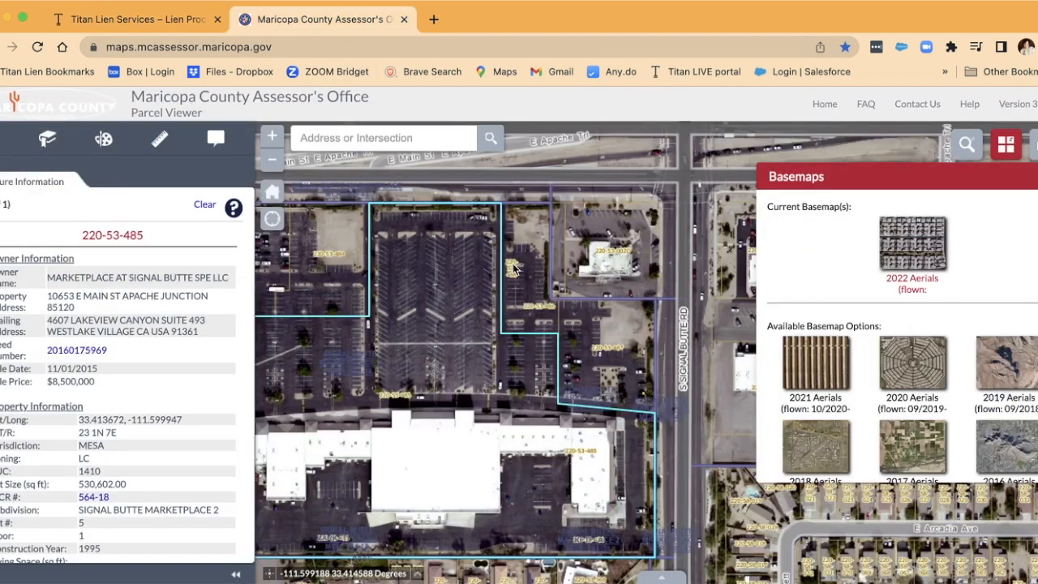
click(272, 159)
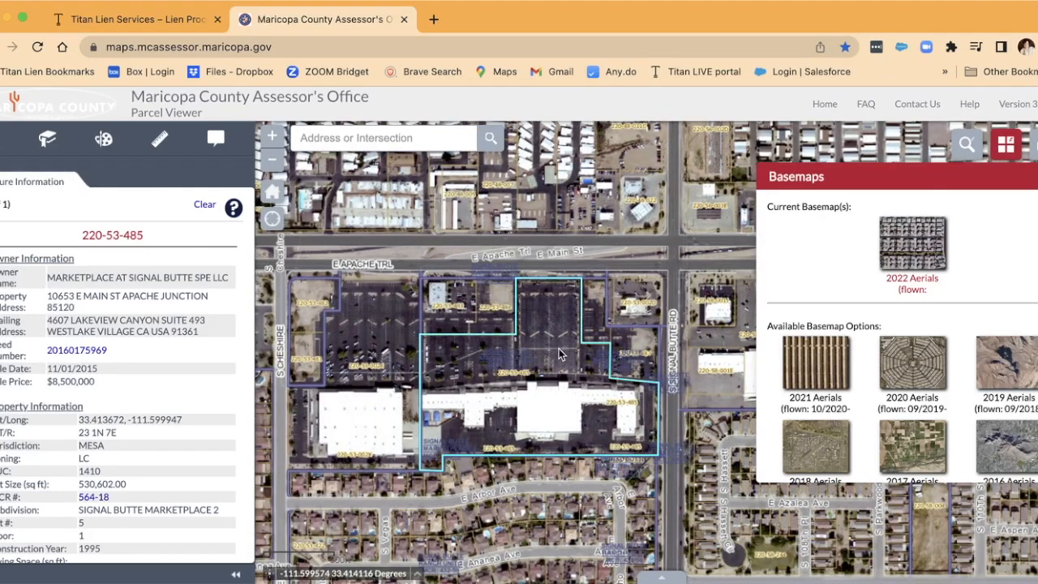
drag(560, 355, 542, 358)
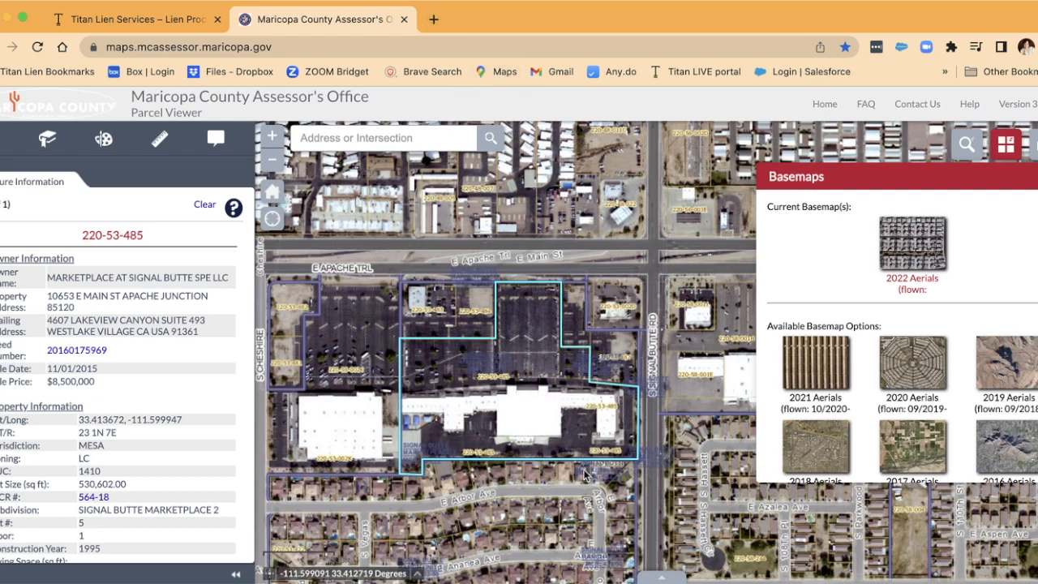
click(689, 0)
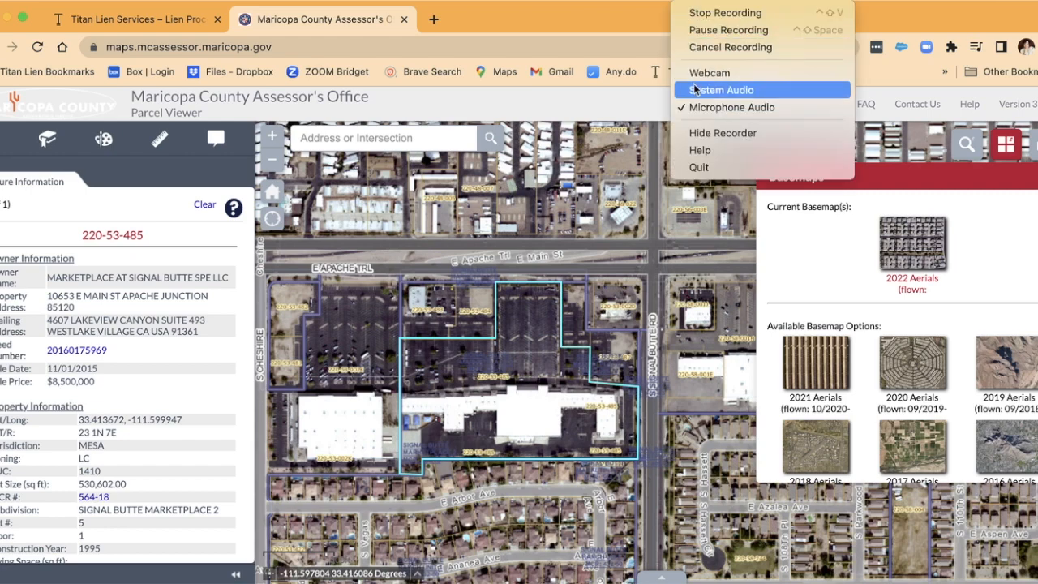
click(559, 318)
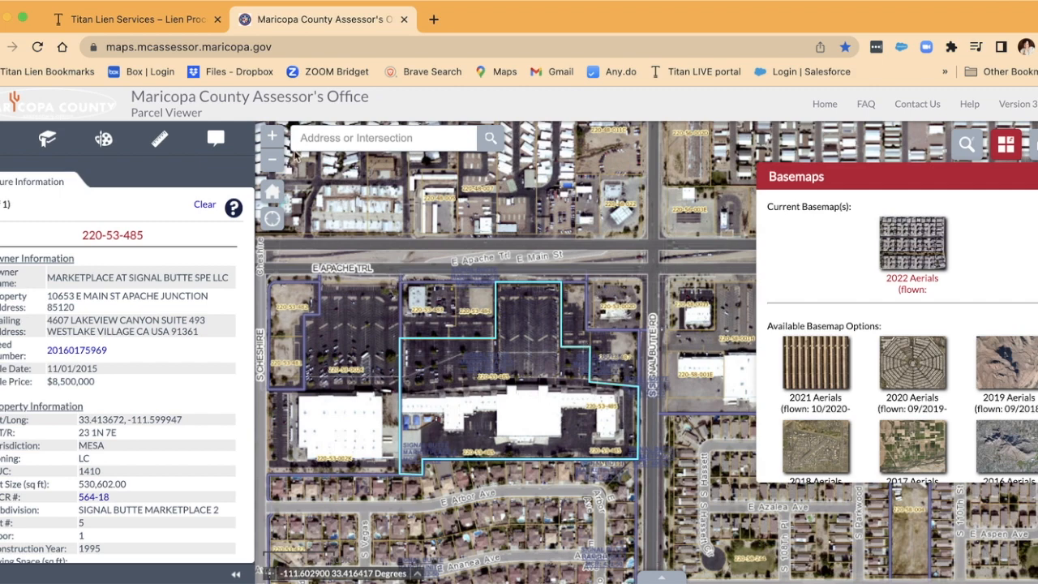
scroll(578, 319, up, 1)
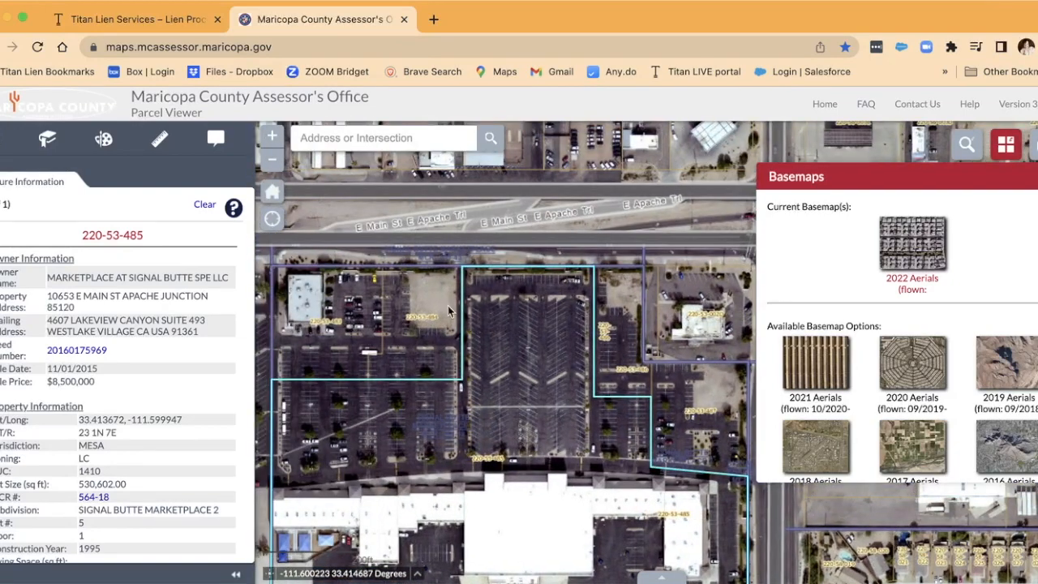
- Inspect the owner information of the parcel west of the central parking lot, and view and cancel the Popeyes prelien's file upload in Titan
click(427, 310)
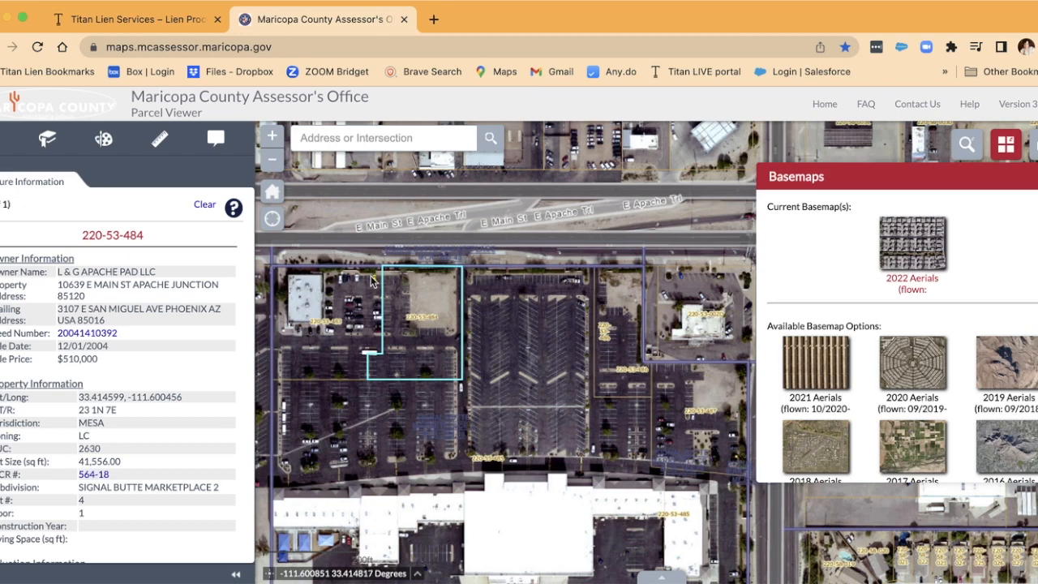
click(157, 23)
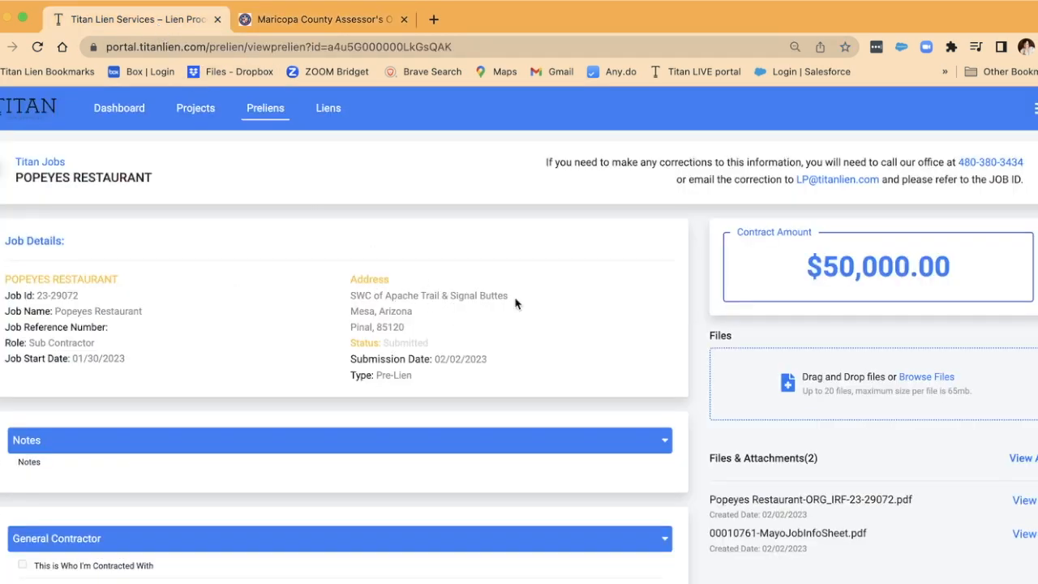
click(941, 383)
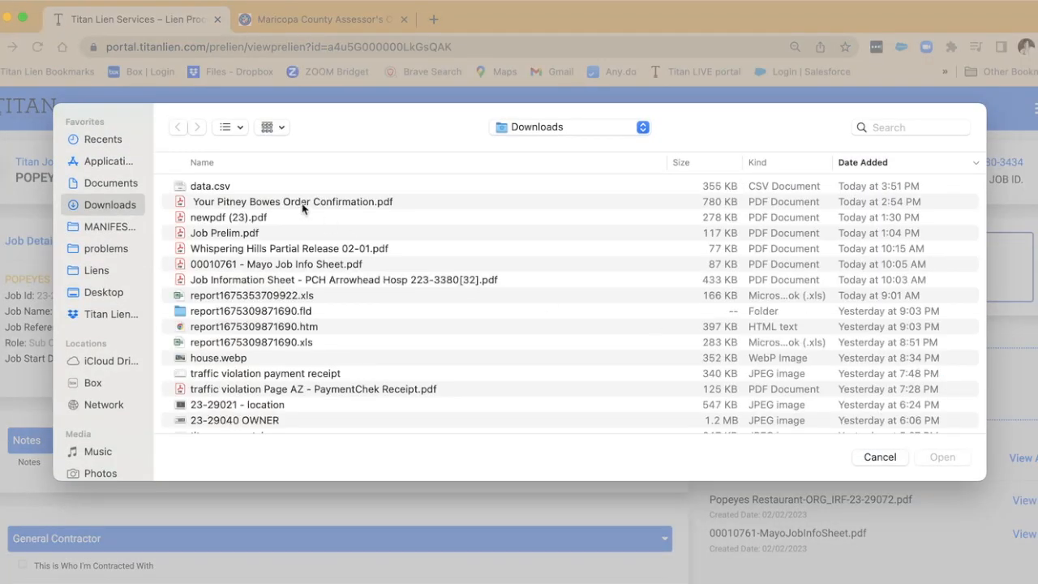
click(880, 456)
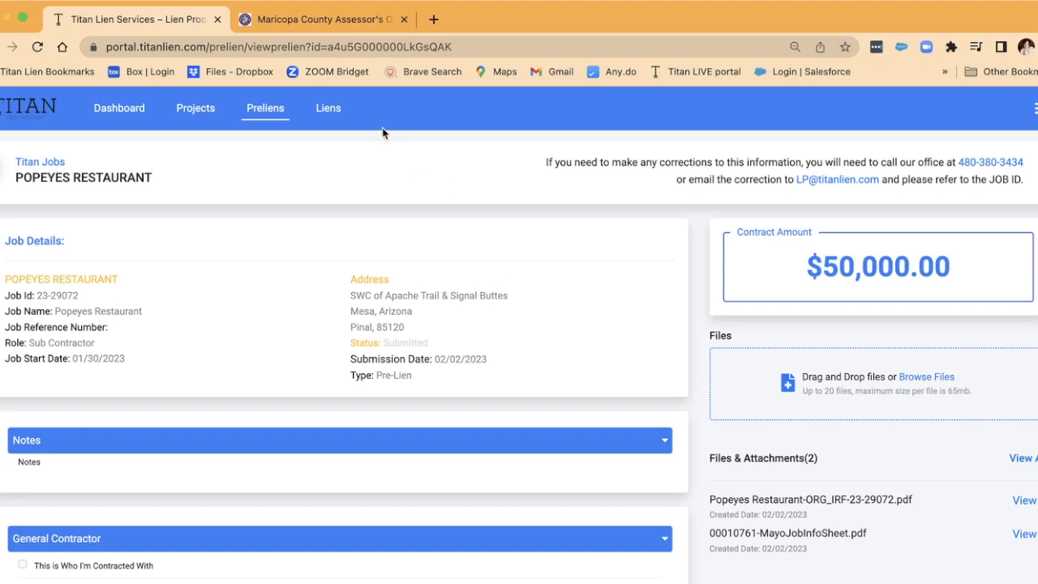
- Return to the Maricopa County parcel viewer, close the basemap choices and examine the shopping center parcels west of Signal Butte Road
click(329, 27)
drag(490, 357, 419, 359)
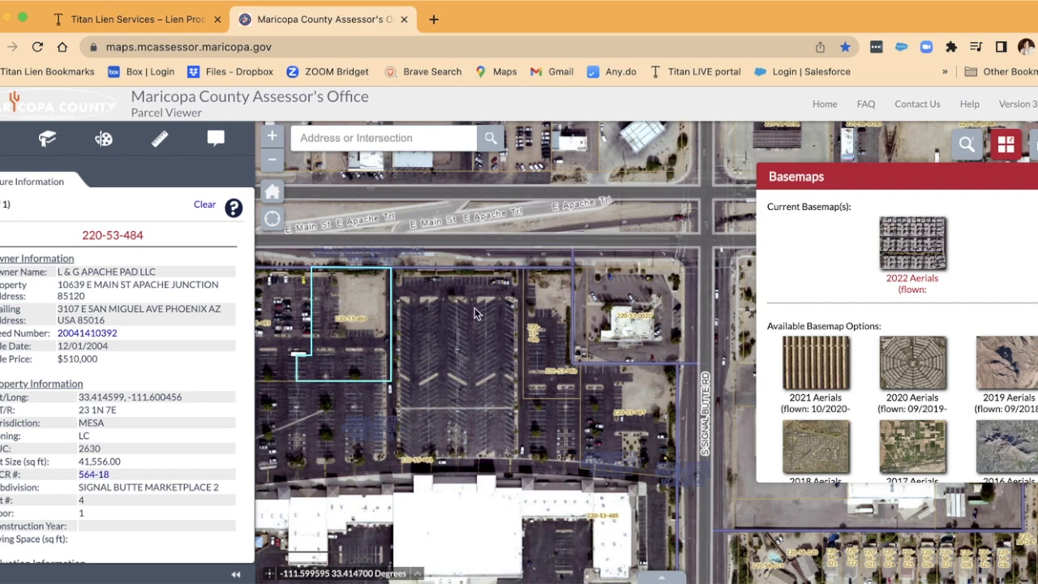
drag(475, 314, 535, 267)
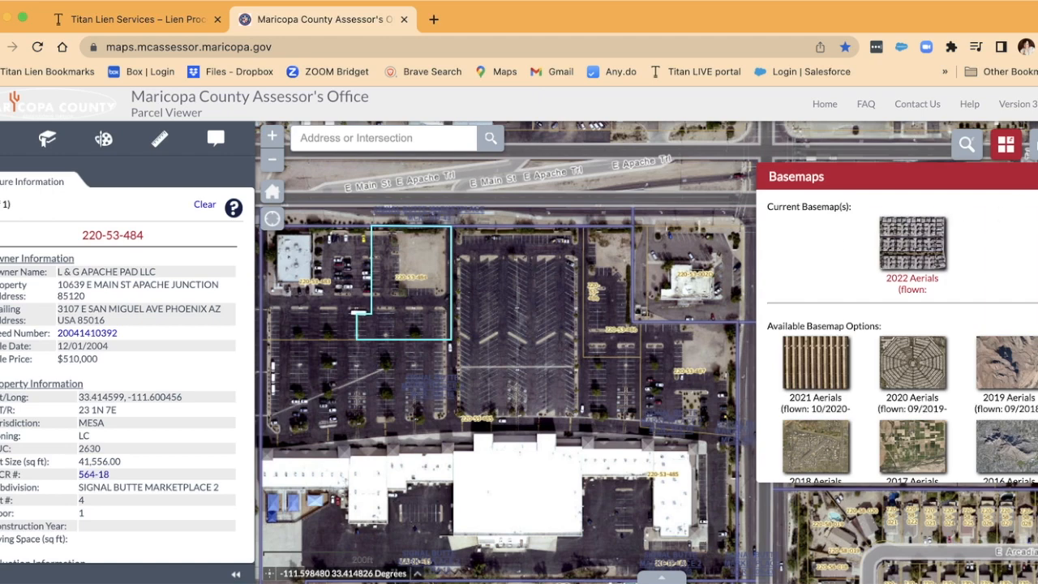
click(1005, 144)
drag(527, 356, 596, 346)
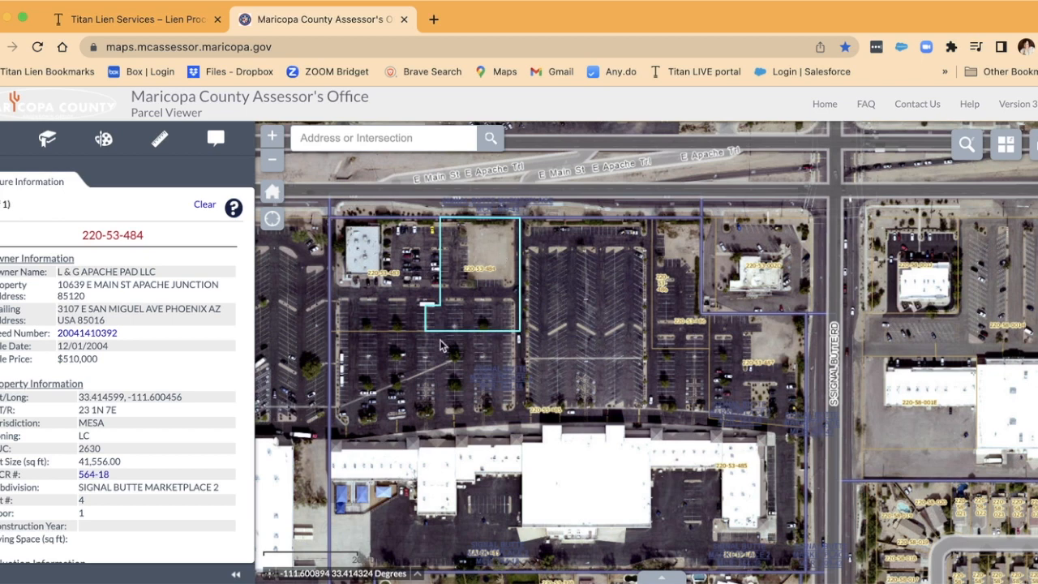
- Switch to the Titan portal and review the Popeyes Restaurant prelien's job details, notes, attachments and General Contractor section
click(116, 24)
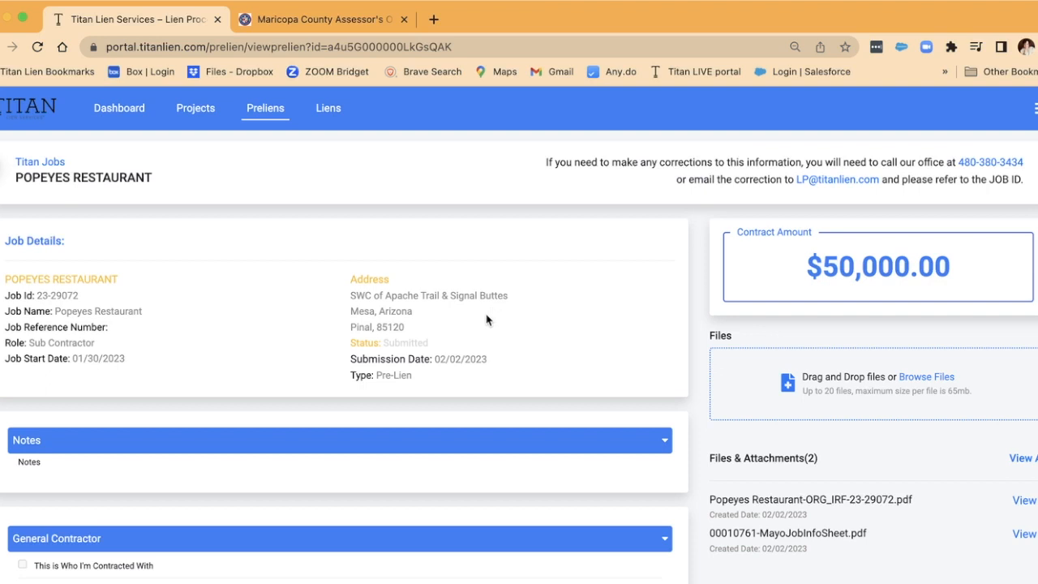
scroll(485, 319, down, 3)
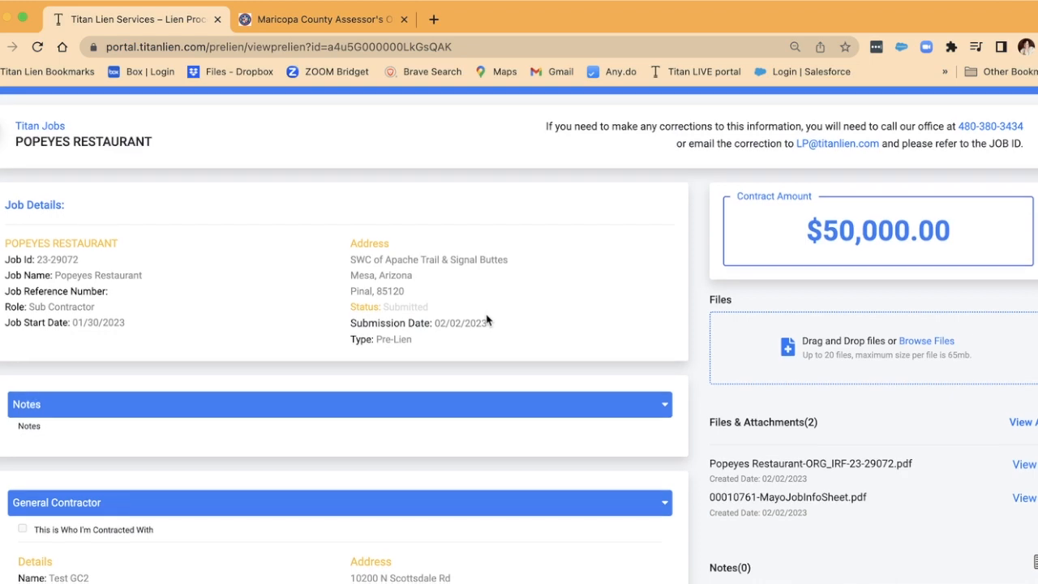
scroll(486, 319, down, 10)
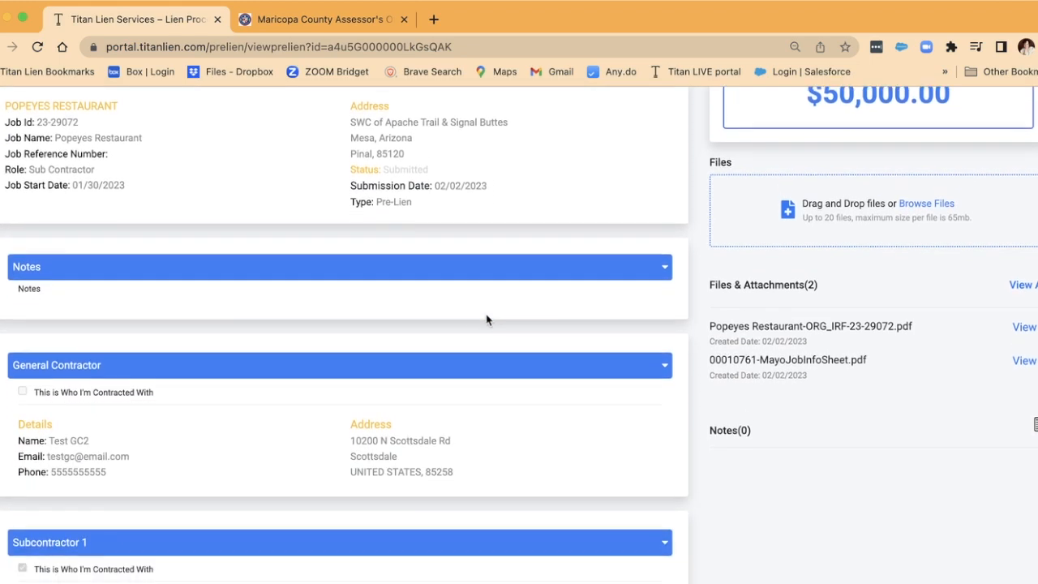
scroll(486, 319, up, 15)
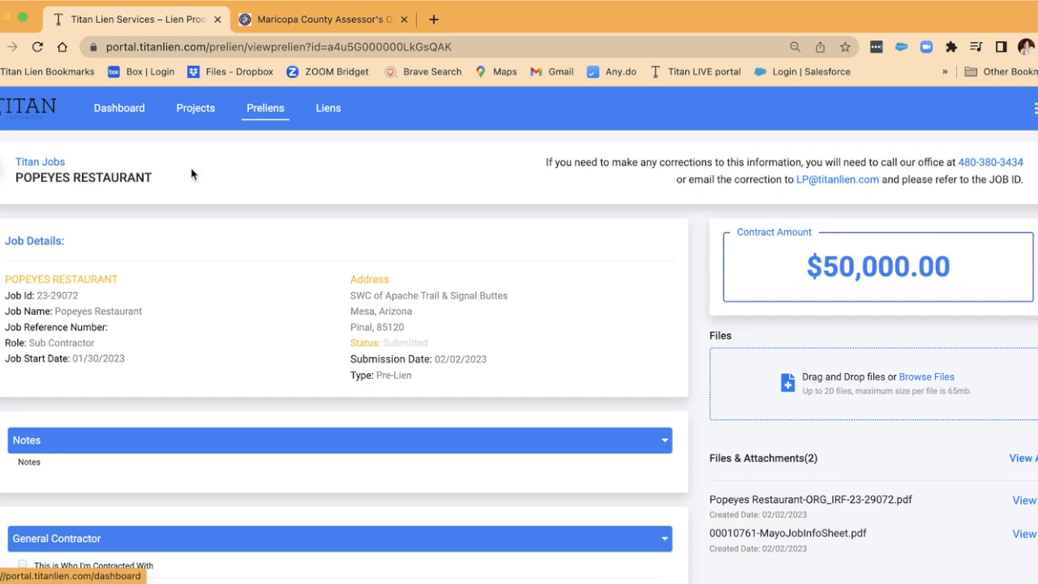
- View the projects list, and open the mailed prelien named Test from page 5 of the preliens list
click(185, 112)
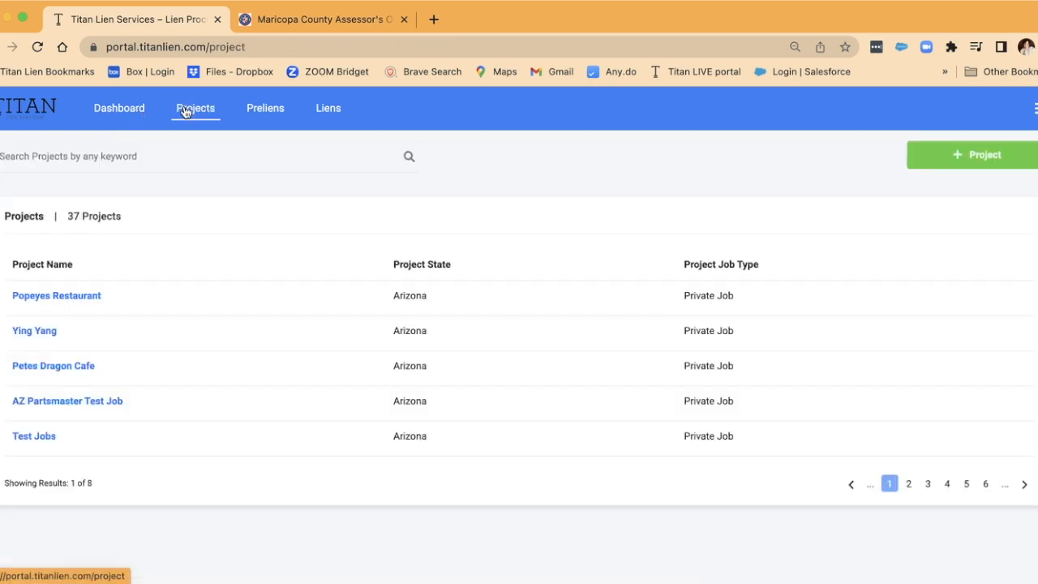
click(262, 113)
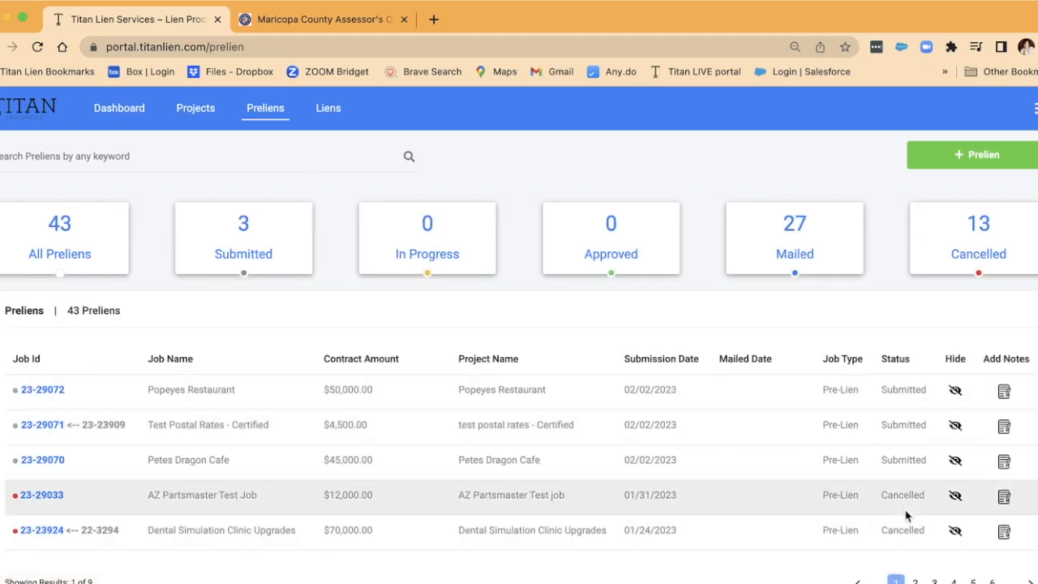
scroll(887, 491, down, 1)
scroll(887, 492, down, 2)
click(972, 499)
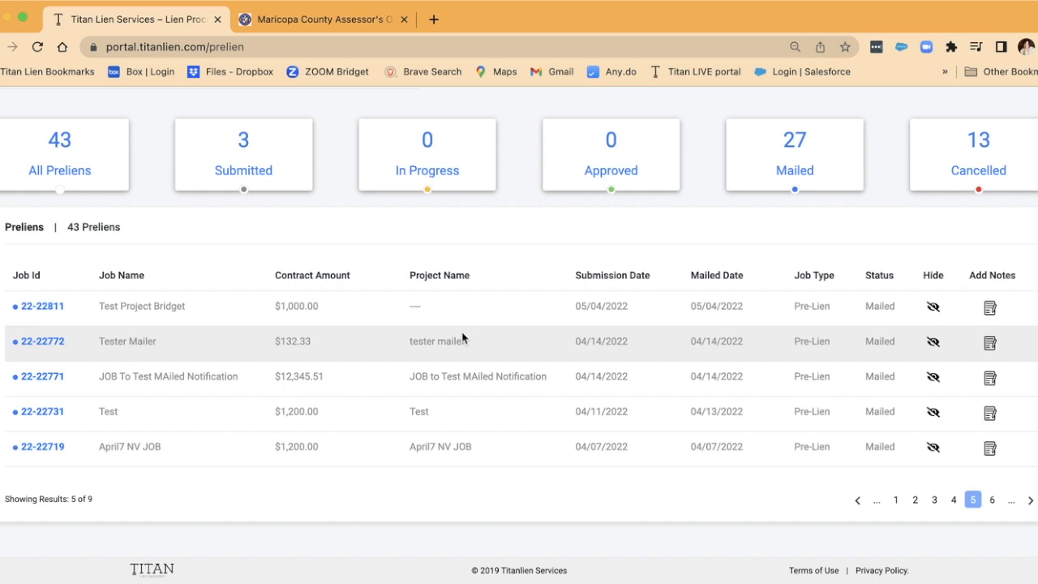
click(46, 412)
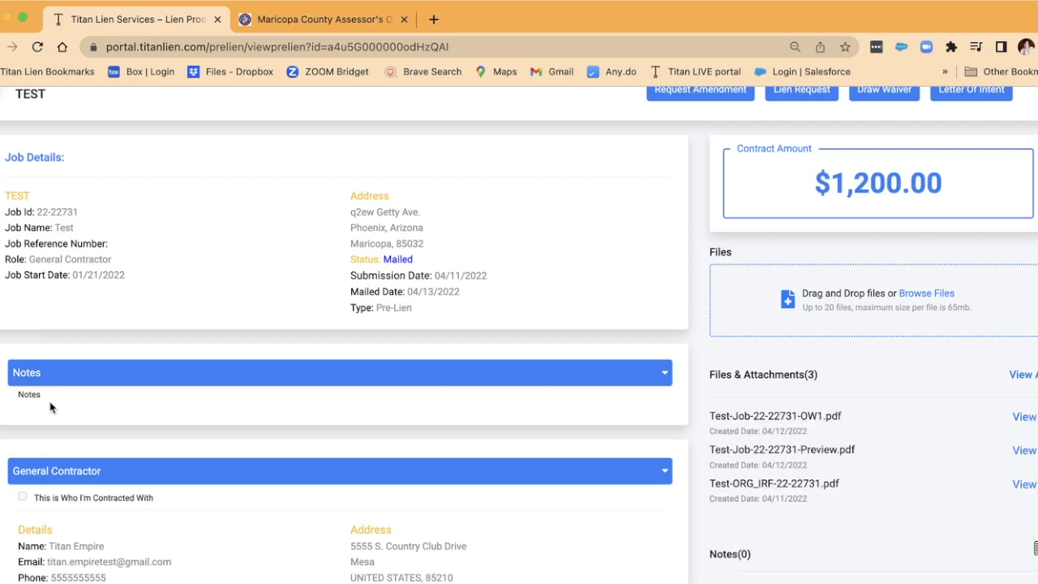
scroll(197, 331, up, 2)
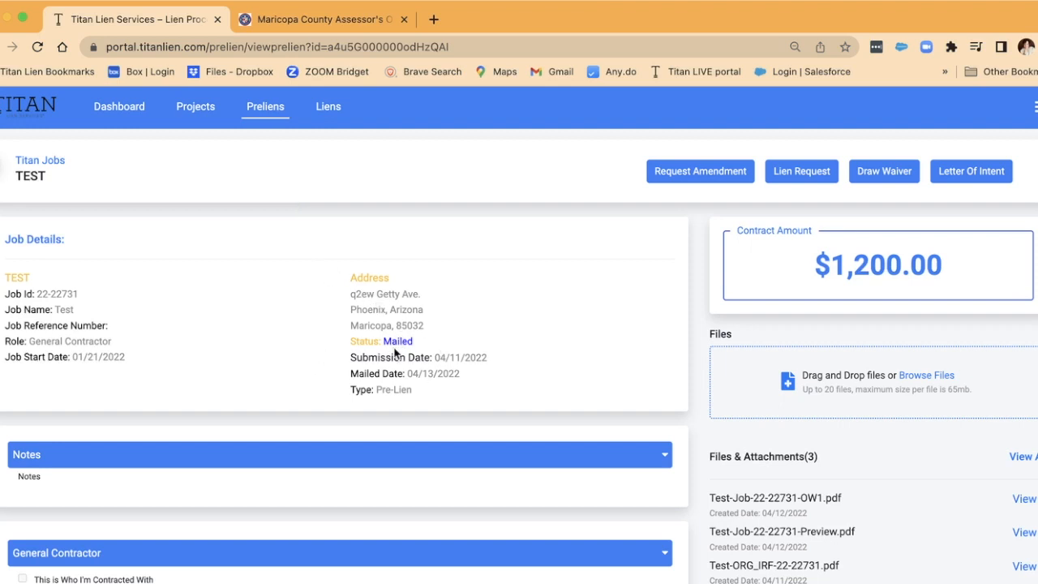
- View and close the Test prelien's Lien Request form, check its amendment request option, and review its General Contractor and Owner 1 sections
click(814, 174)
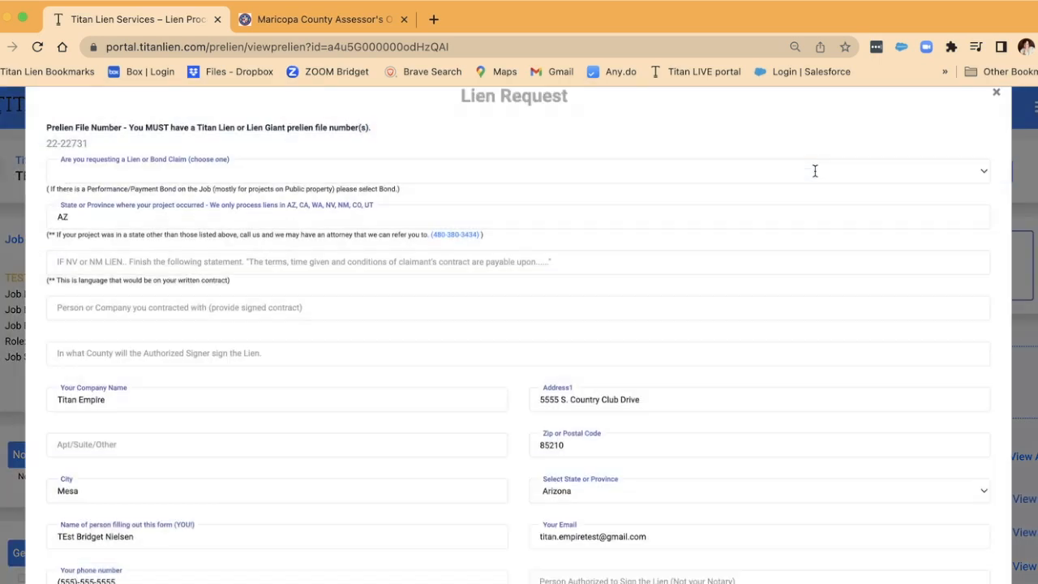
click(996, 126)
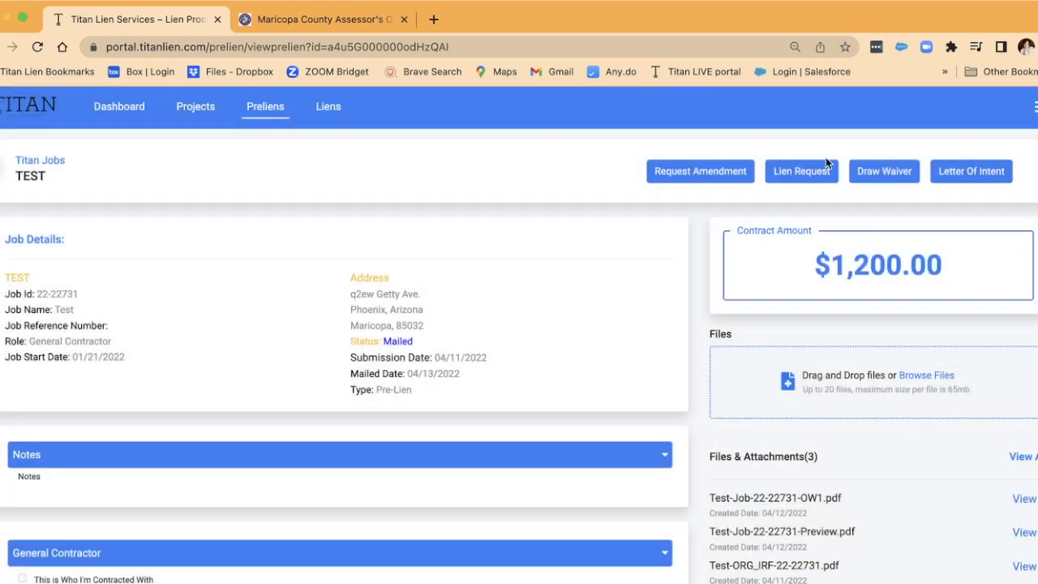
click(689, 173)
click(680, 236)
scroll(399, 320, down, 5)
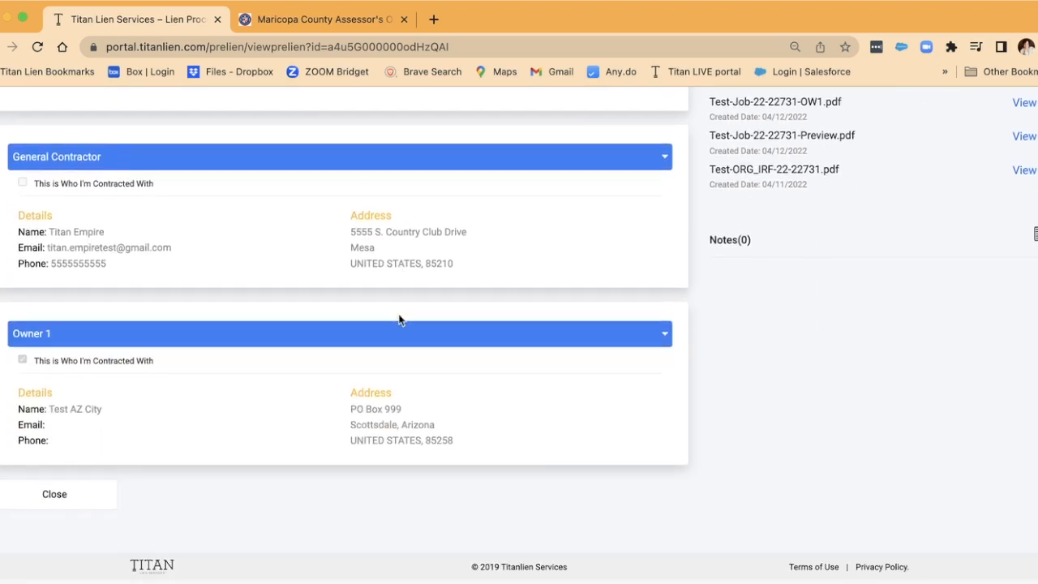
scroll(398, 317, up, 5)
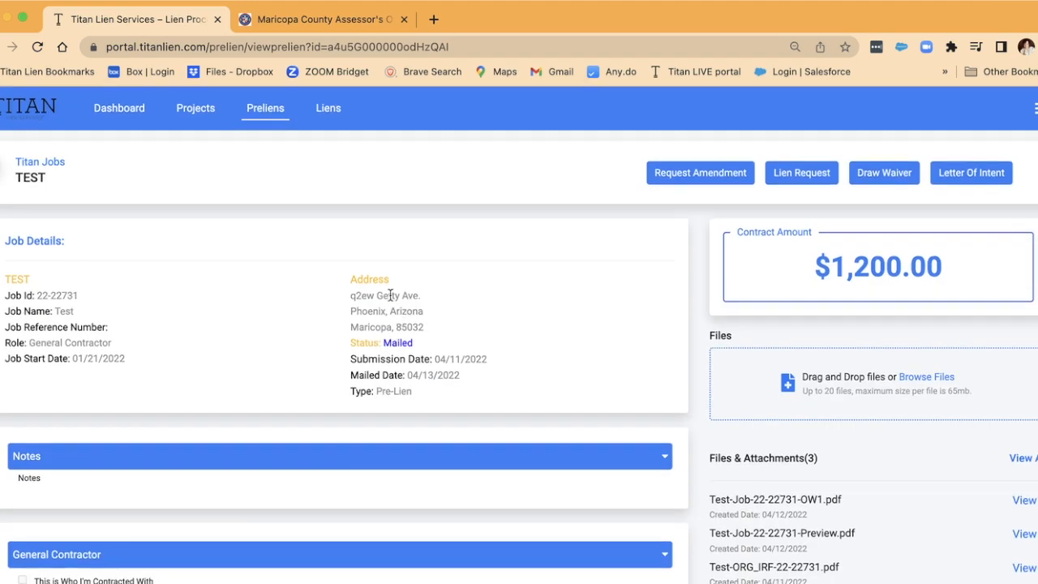